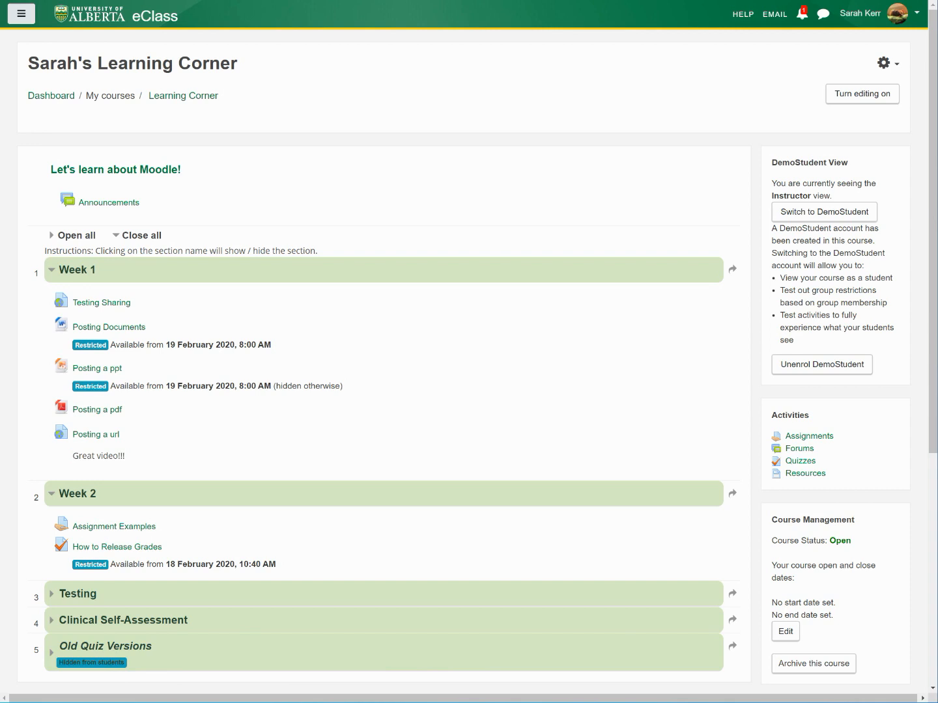
Open the course's gradebook setup and look over its grade items and categories.
left_click(21, 13)
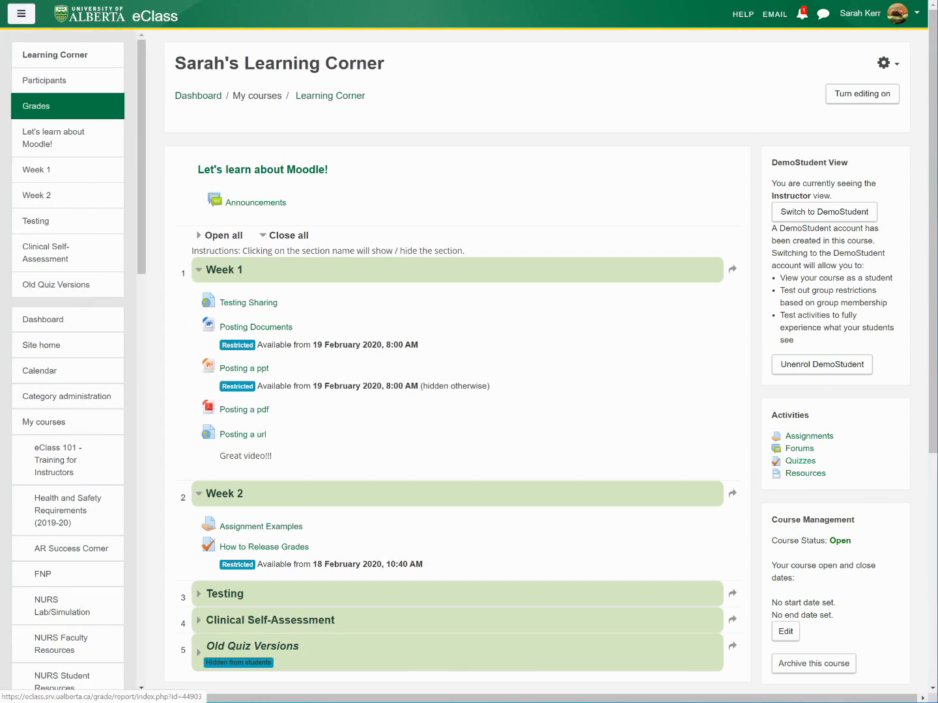
left_click(43, 106)
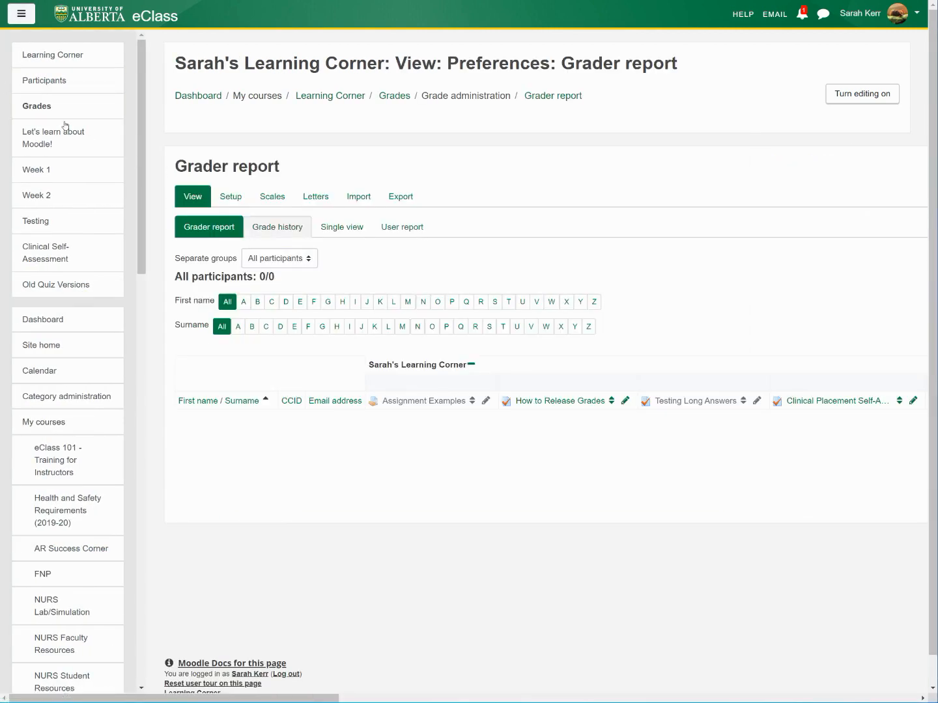
left_click(231, 196)
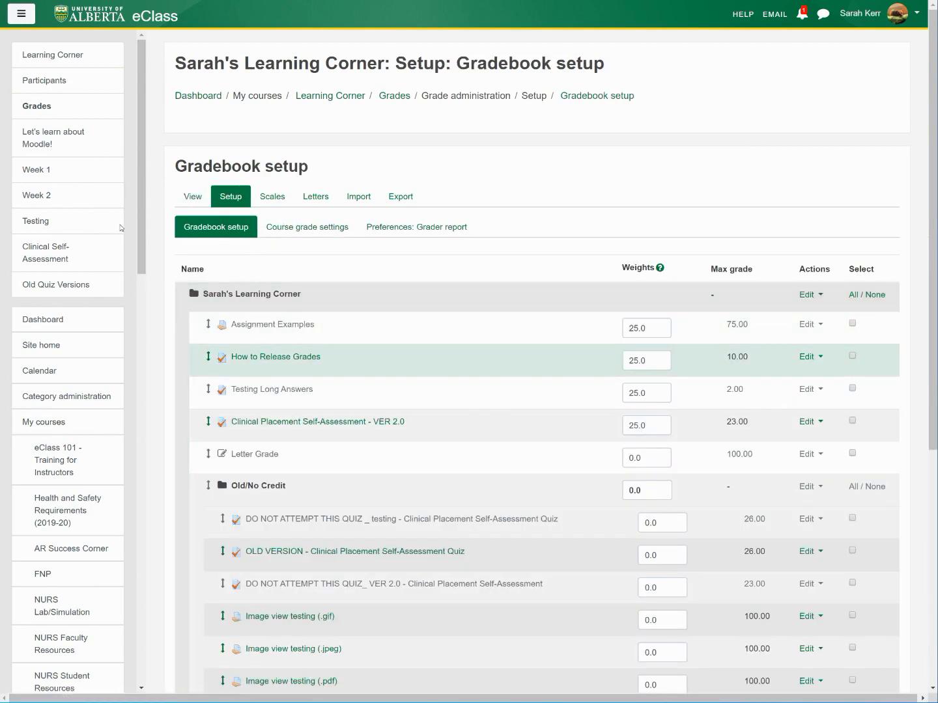
scroll(120, 228, "down", 3)
scroll(123, 228, "down", 2)
scroll(176, 267, "up", 2)
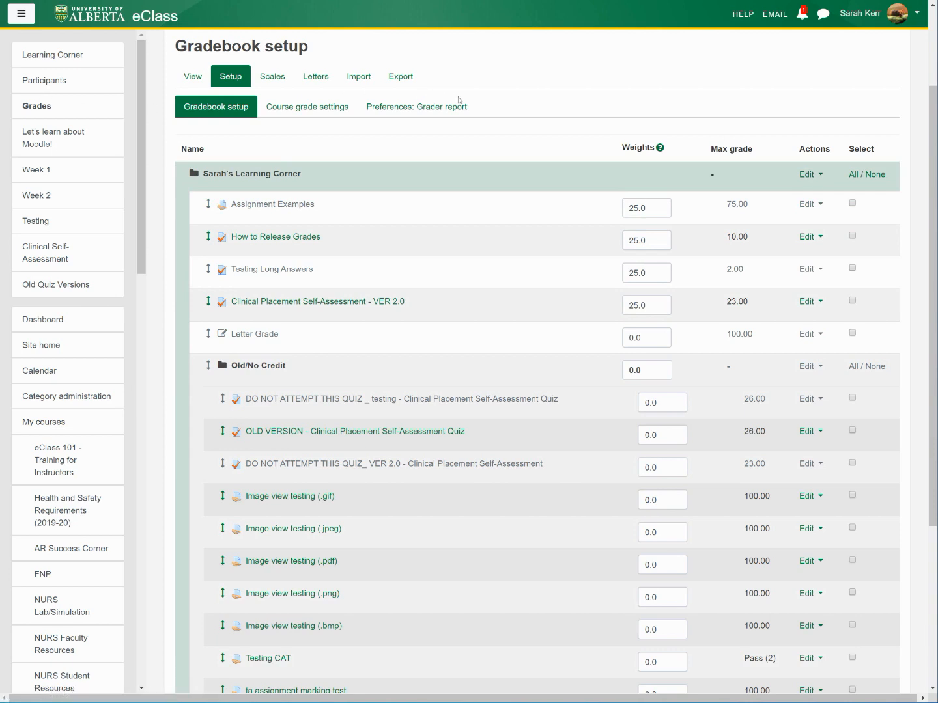
Open the settings of the top-level course category and review the available aggregation methods.
left_click(810, 174)
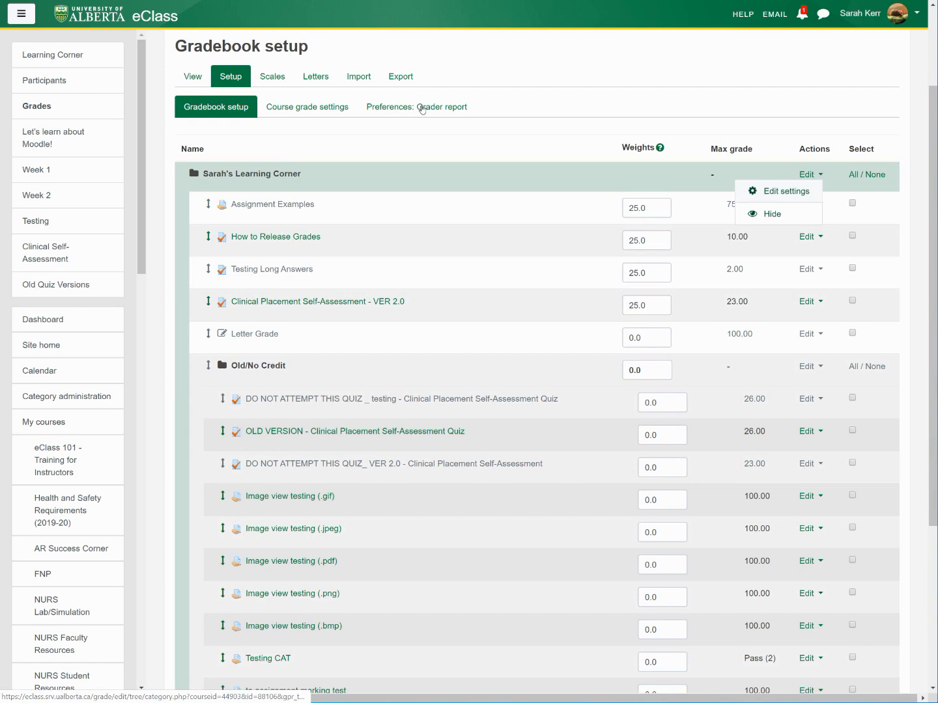
left_click(786, 191)
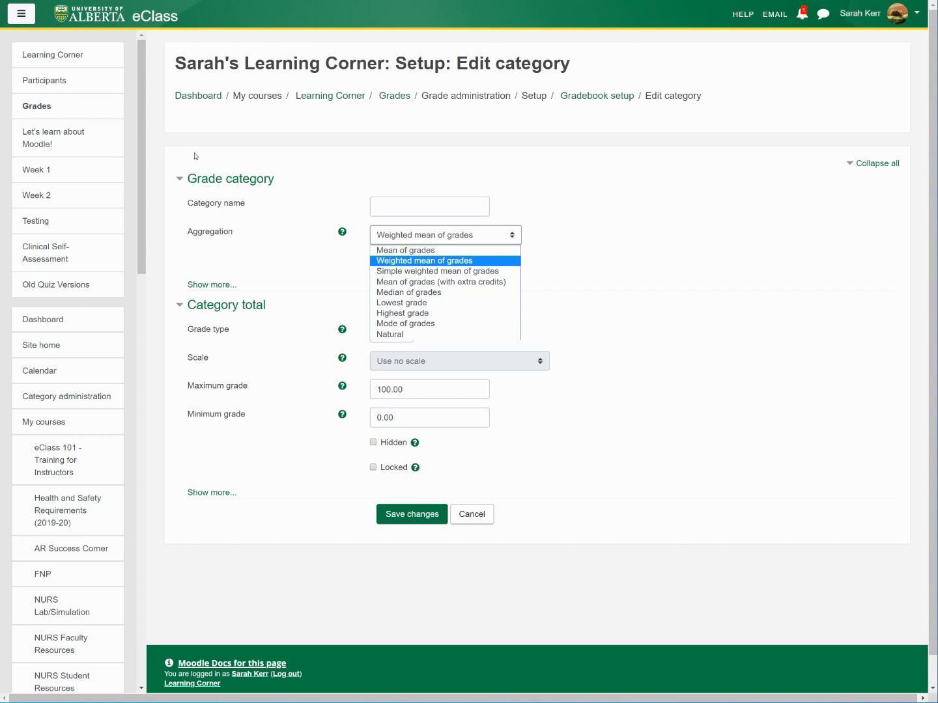
left_click(319, 148)
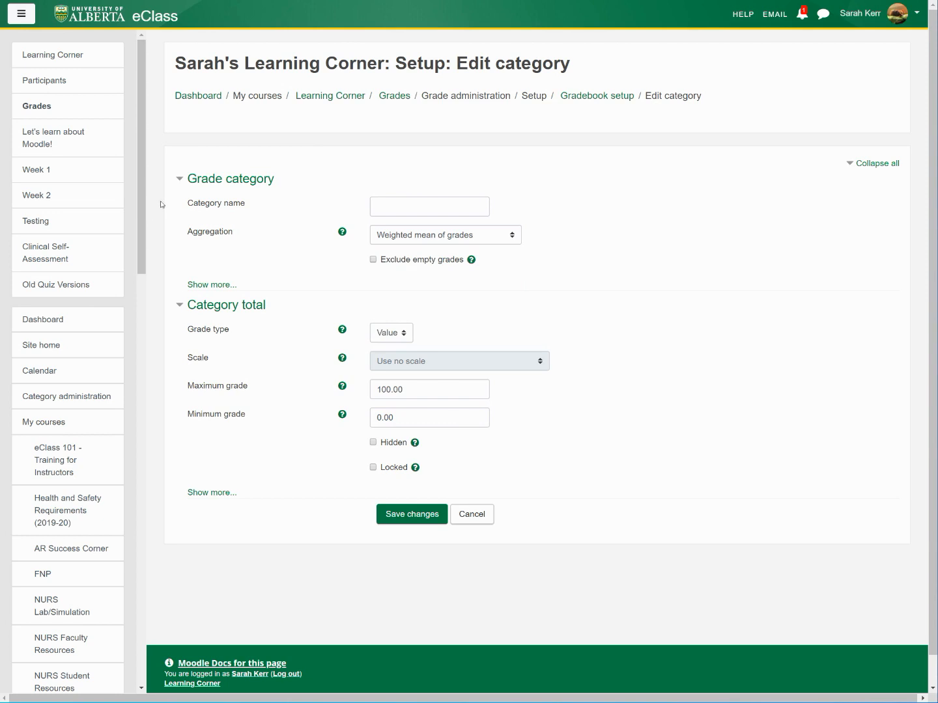
Try grade type Scale with the Pass/Fail scale for the course category total.
left_click(390, 332)
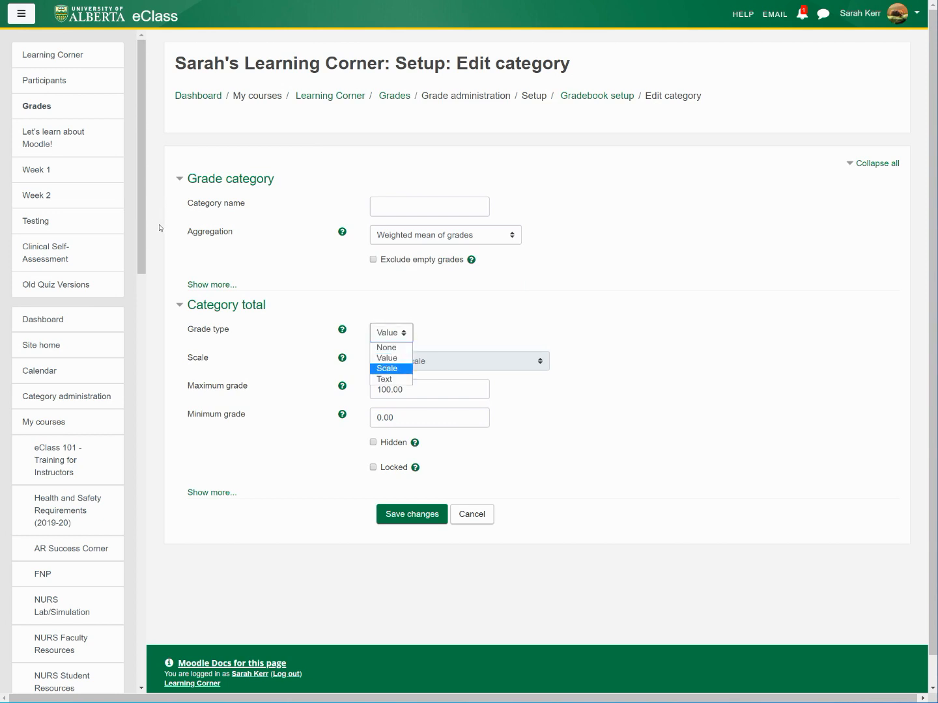
left_click(389, 368)
left_click(417, 361)
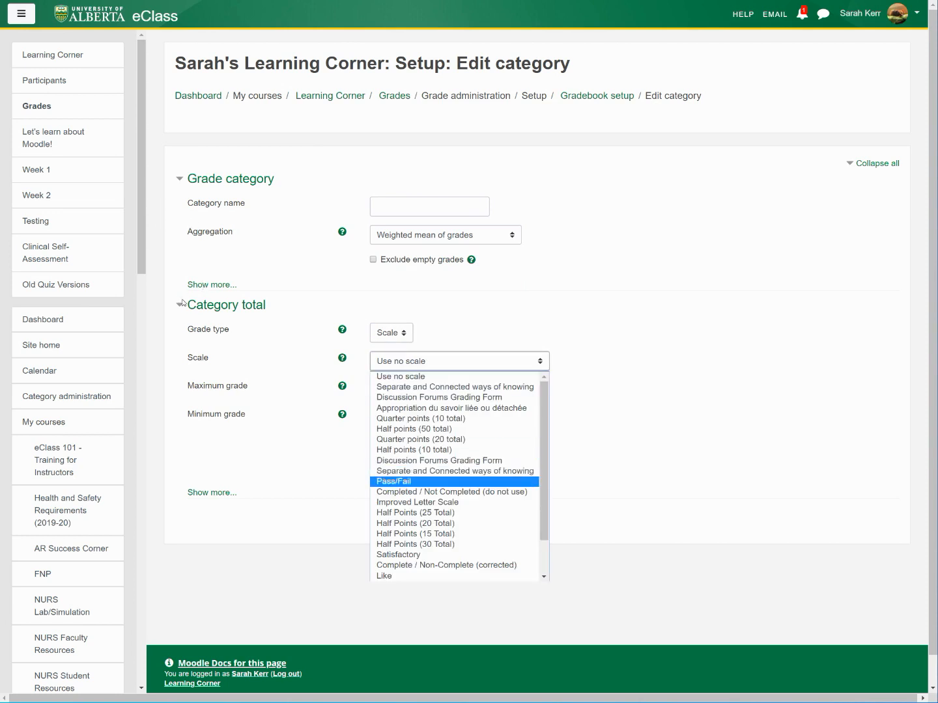
left_click(390, 482)
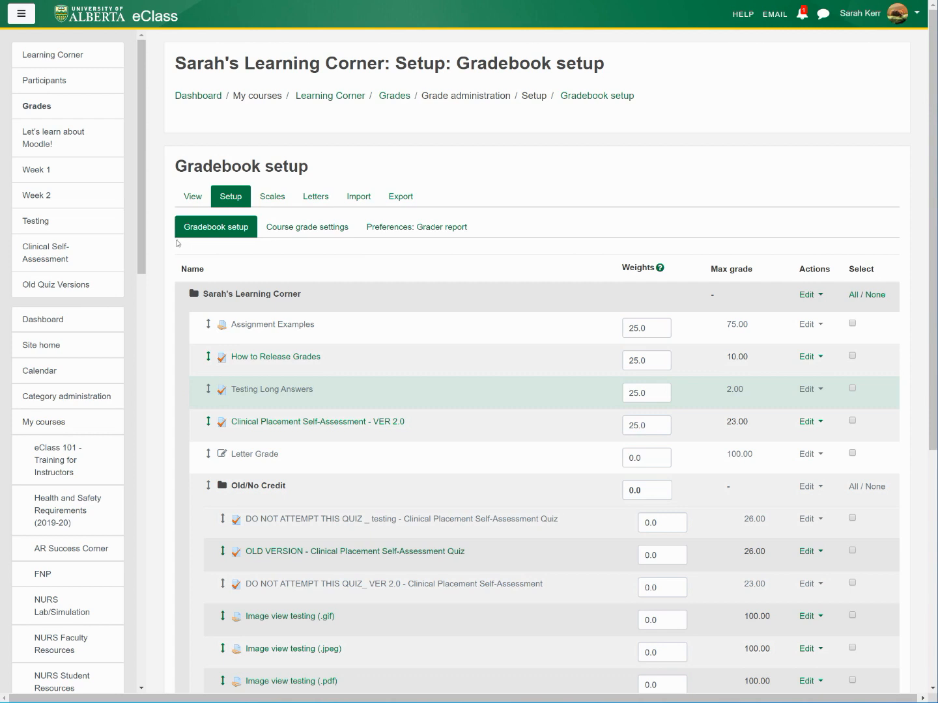
Add a grade category named "Exams (50%)" with Exclude empty grades turned off, and expand its category total settings.
scroll(191, 281, "down", 3)
scroll(191, 284, "down", 3)
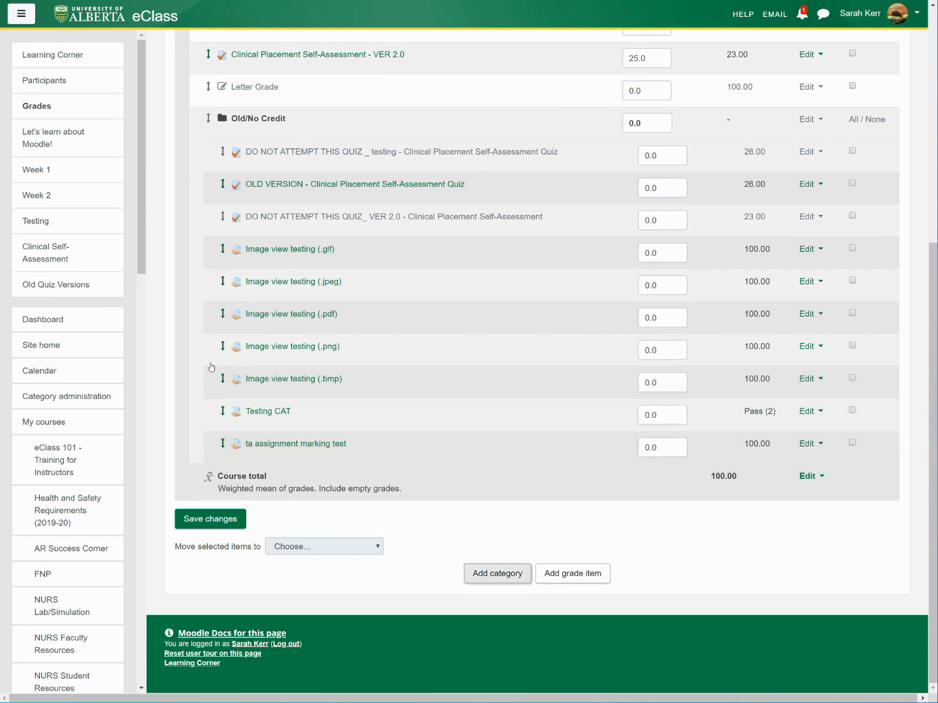
left_click(497, 573)
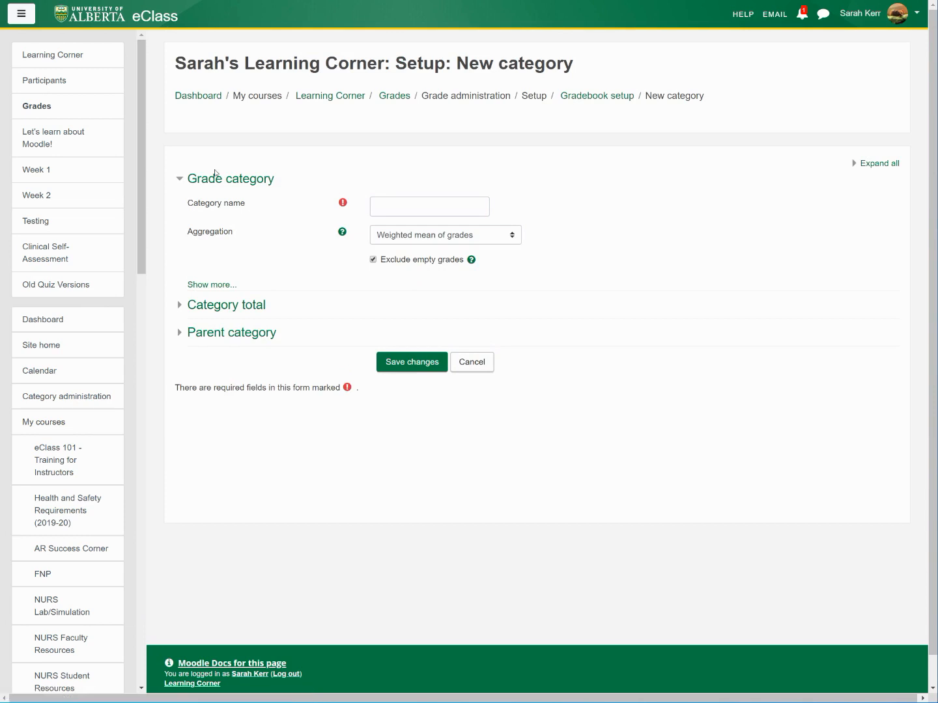
type("Exams")
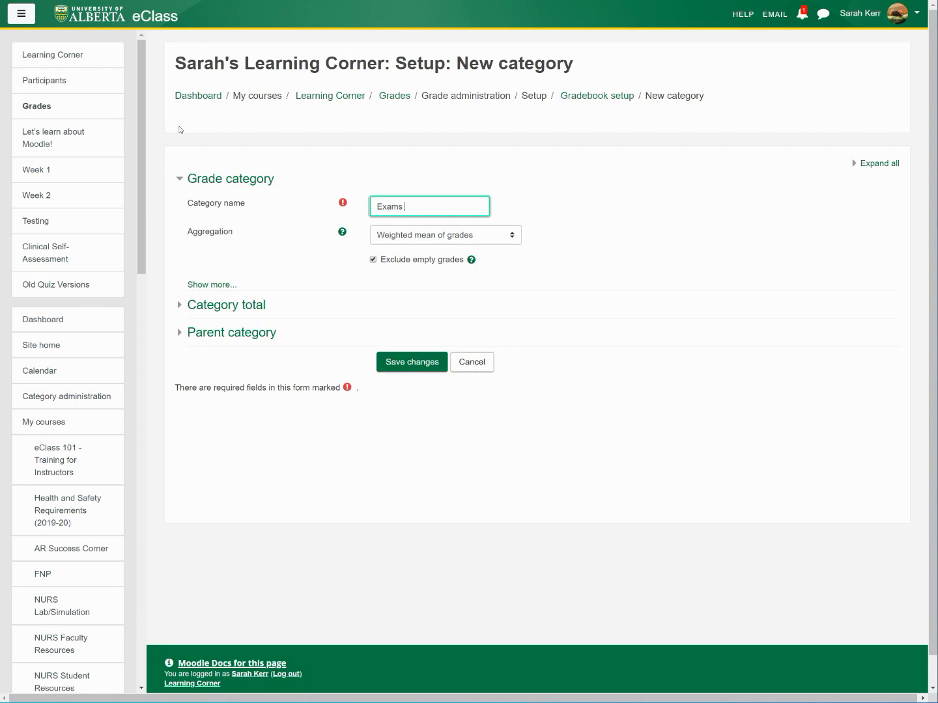
type(" (50$")
key("BackSpace")
type("%)")
left_click(373, 259)
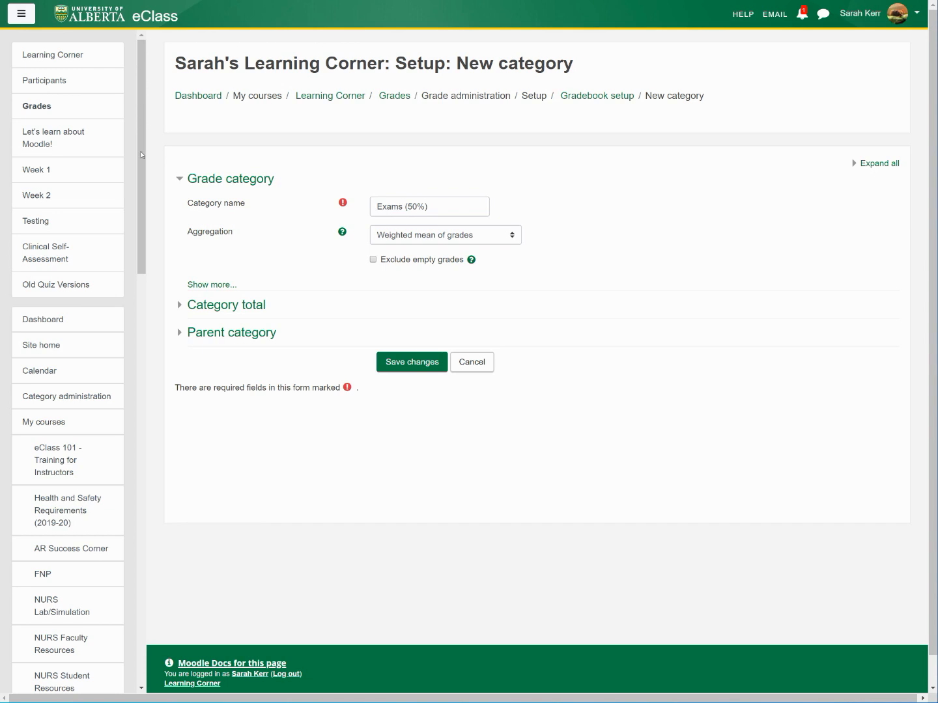
left_click(226, 305)
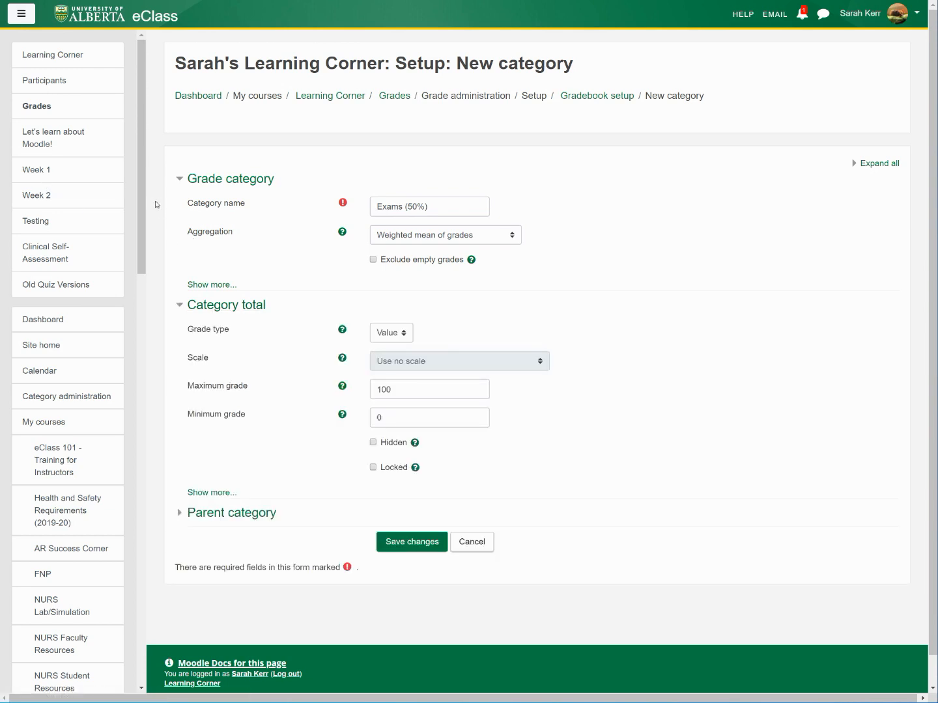
Switch the Exams category total's grade type to None and back to Value.
left_click(391, 333)
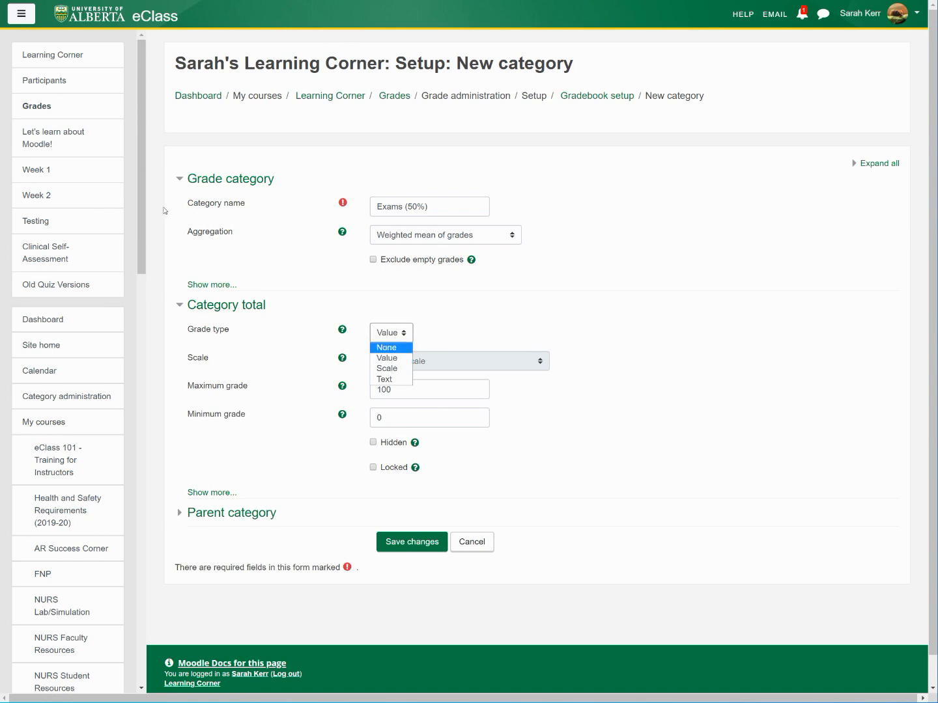
left_click(386, 348)
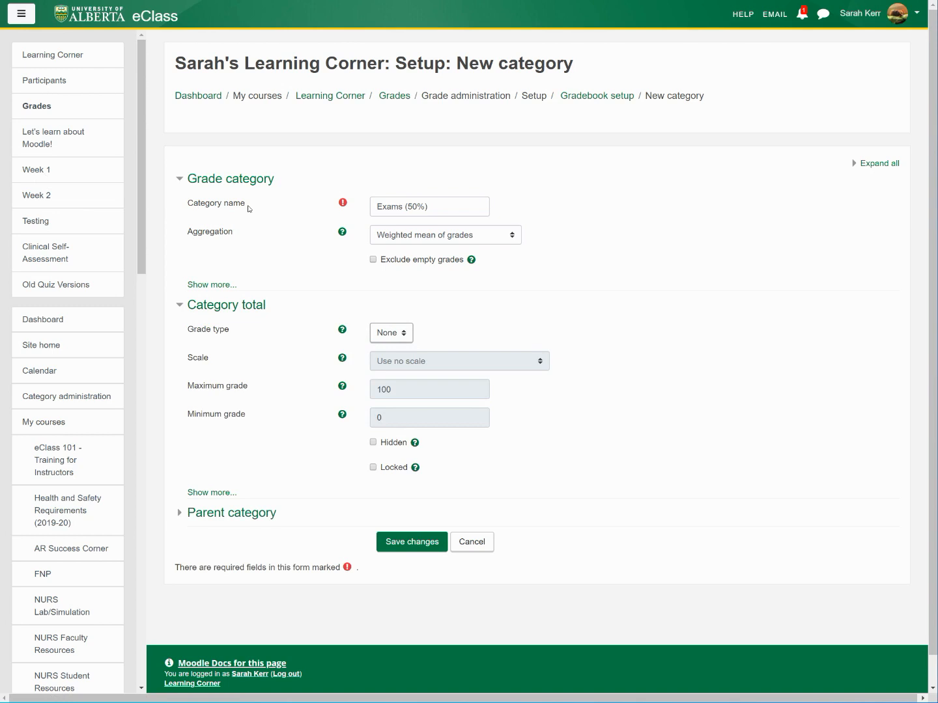
left_click(391, 333)
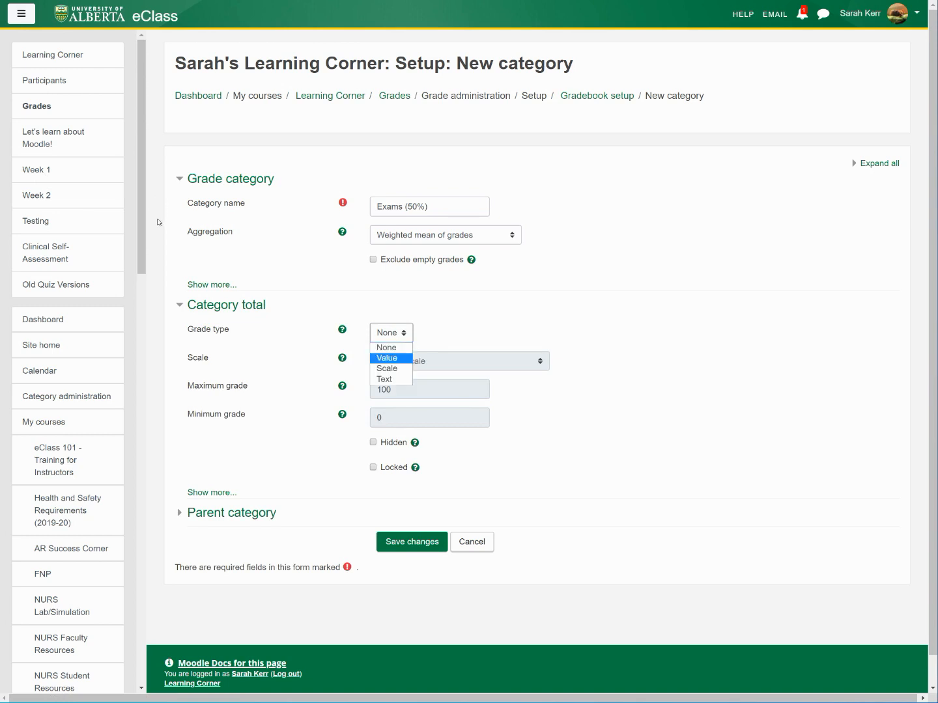
left_click(387, 358)
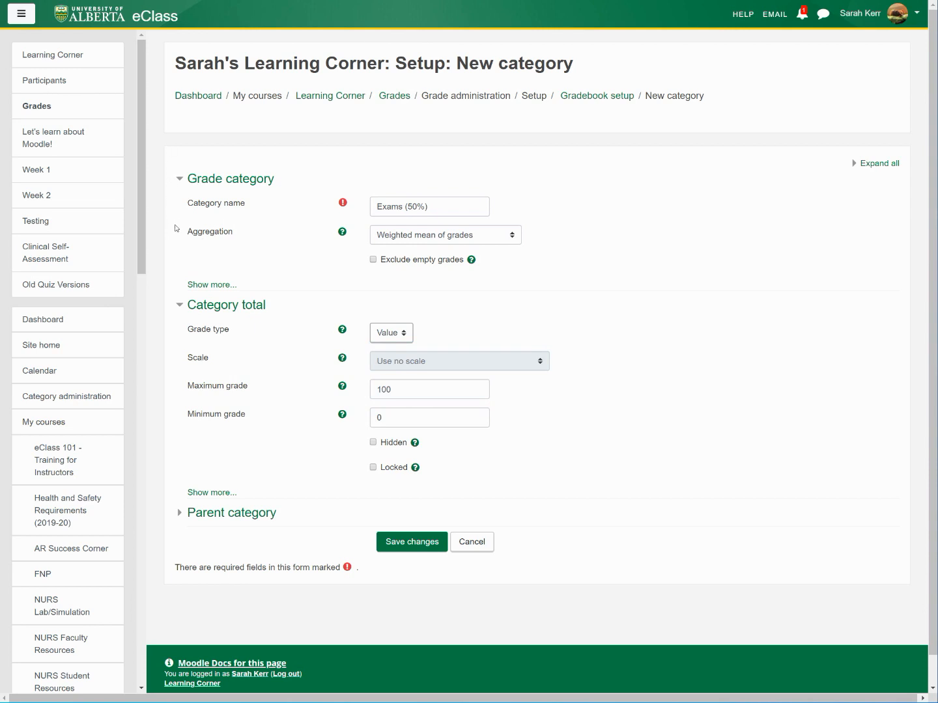
Try grade type Scale with the Pass/Fail scale for the Exams category total.
left_click(390, 333)
left_click(387, 369)
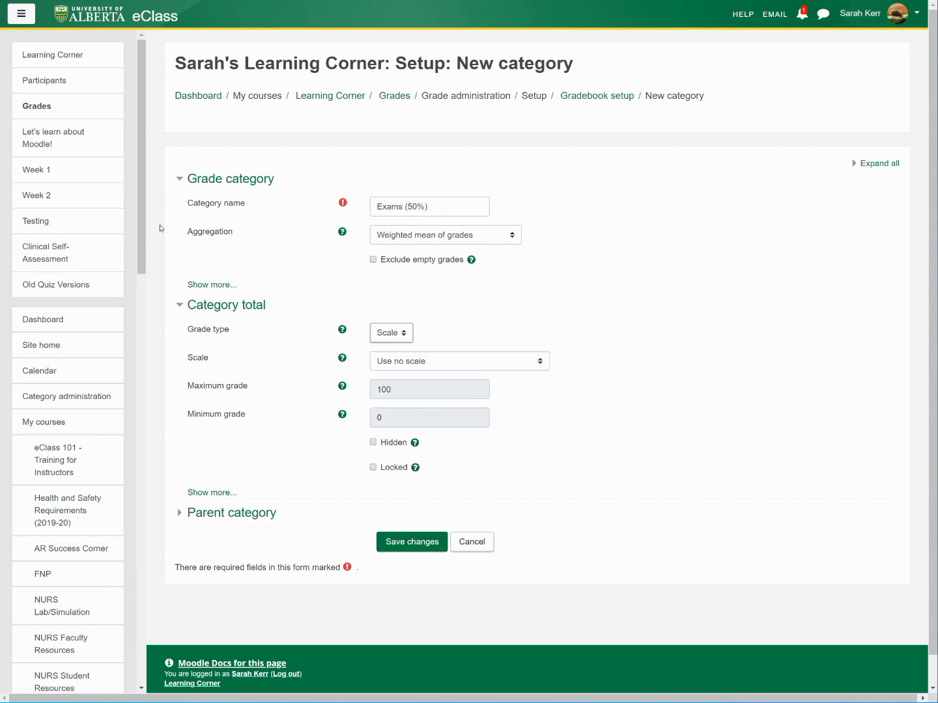
left_click(430, 361)
key("Down")
key("Down")
key("Down")
key("Down")
key("Down")
key("Down")
key("Down")
key("Down")
key("Up")
key("Up")
key("Up")
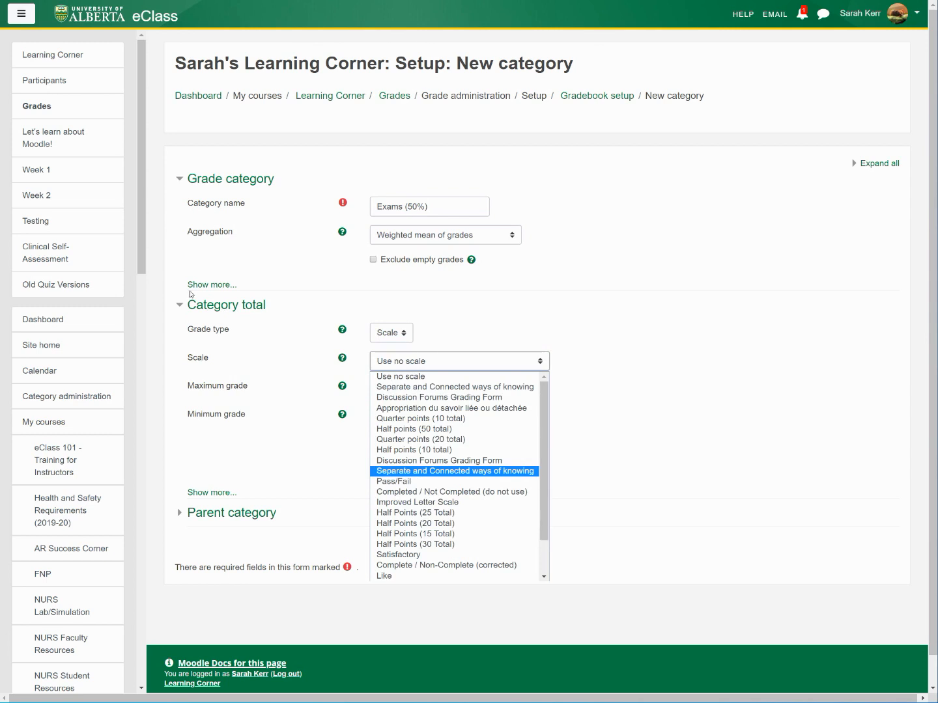
key("Down")
key("Return")
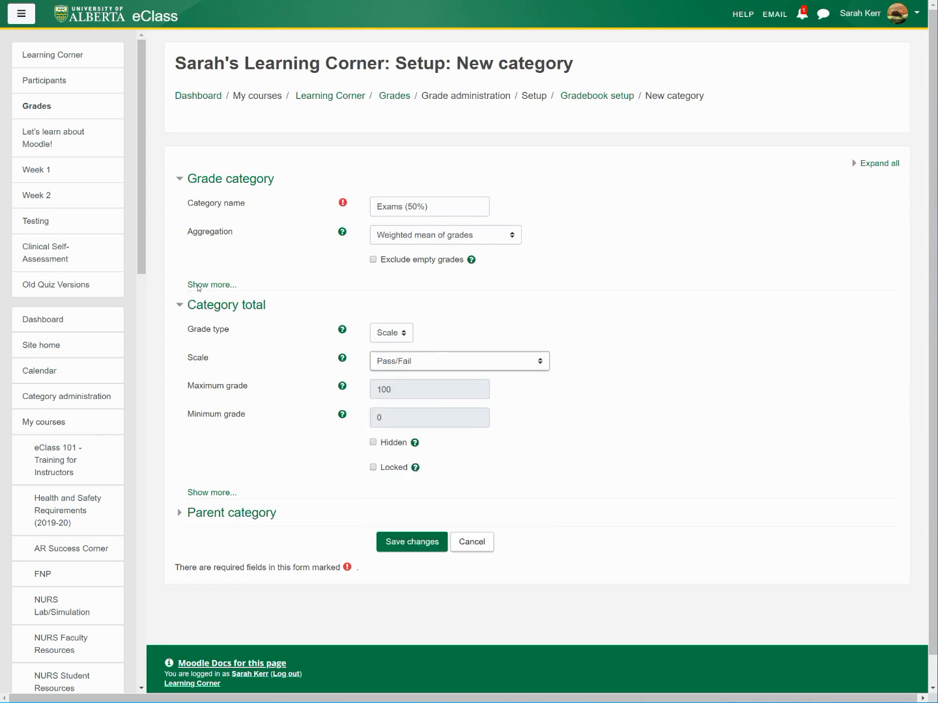
Try the "Complete / Non-Complete (corrected)" scale for the Exams category total.
key("alt+Down")
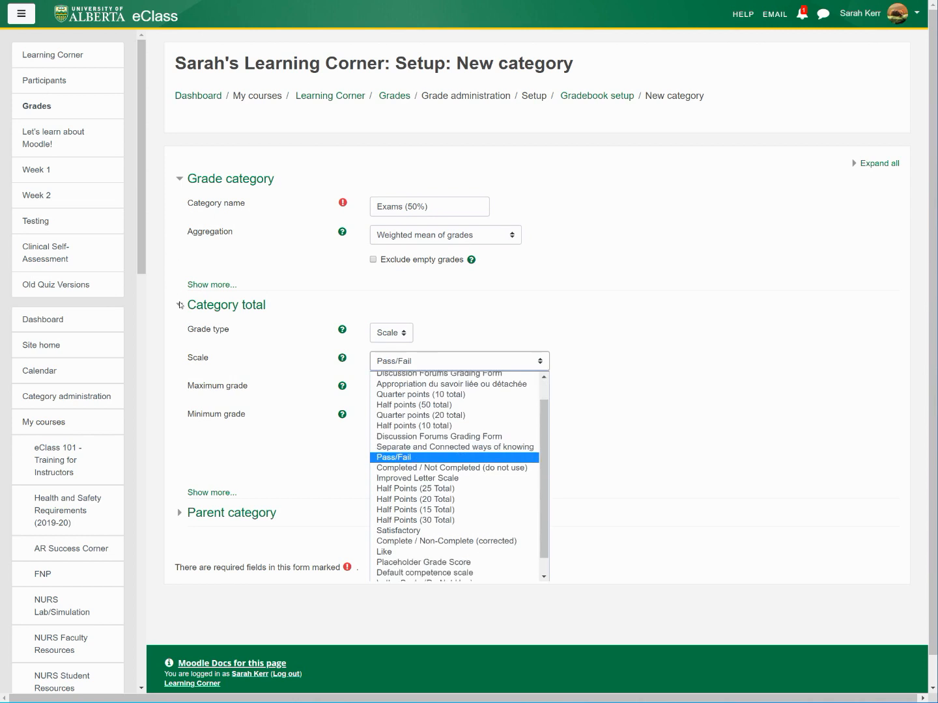
key("Down")
key("Down")
key("Down")
key("Down")
key("Down")
key("Down")
key("Down")
key("Down")
key("Return")
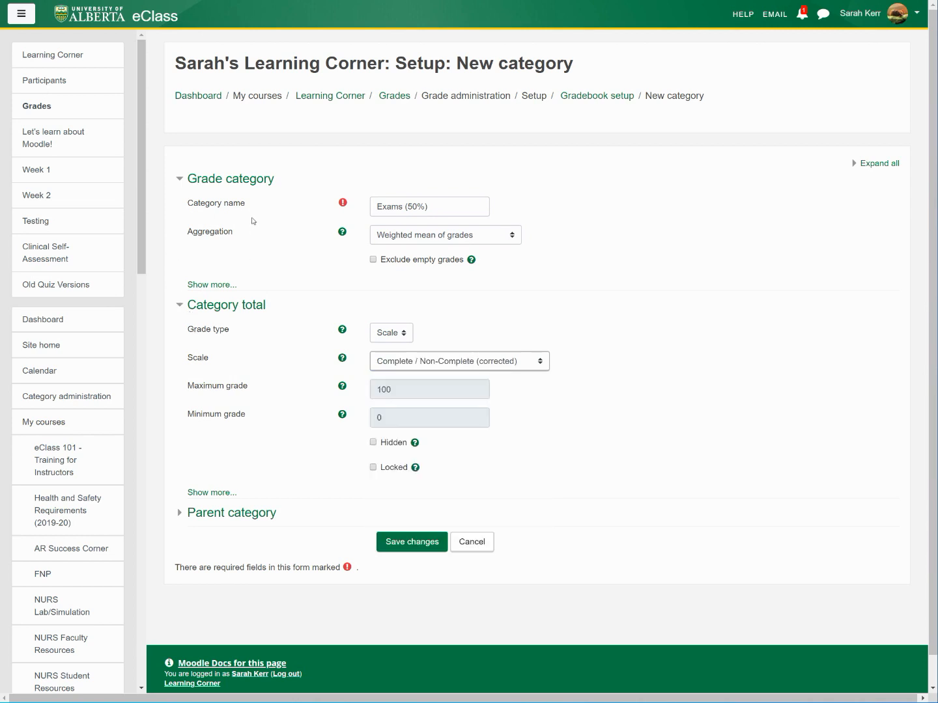
Look through the full list of scales available for the category total.
key("alt+Down")
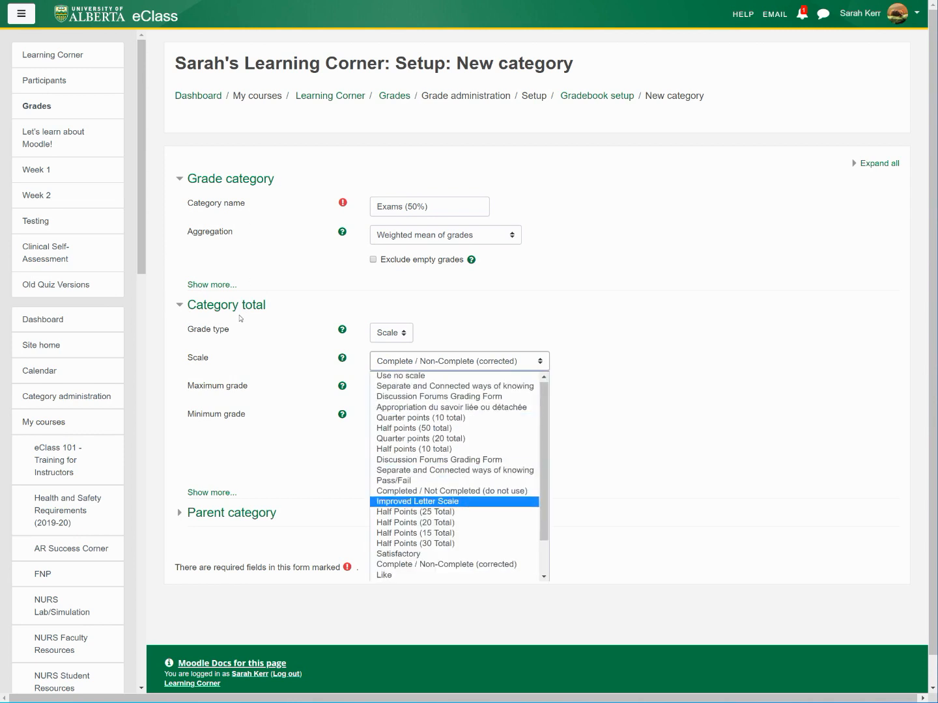
scroll(241, 319, "down", 1)
key("Down")
key("Down")
key("Down")
key("Down")
key("Down")
key("Down")
key("Down")
key("Down")
key("Down")
key("Down")
key("Down")
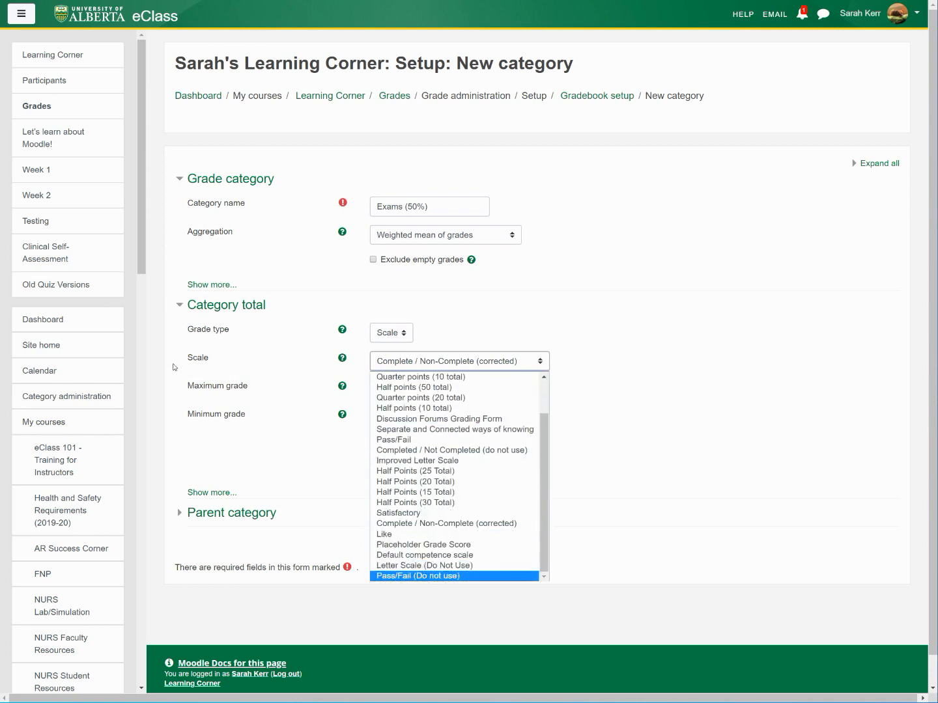
key("Up")
key("Up")
key("Up")
key("Up")
key("Up")
key("Up")
key("Up")
key("Up")
key("Up")
key("Up")
key("Up")
key("Up")
key("Up")
key("Up")
key("Up")
key("Up")
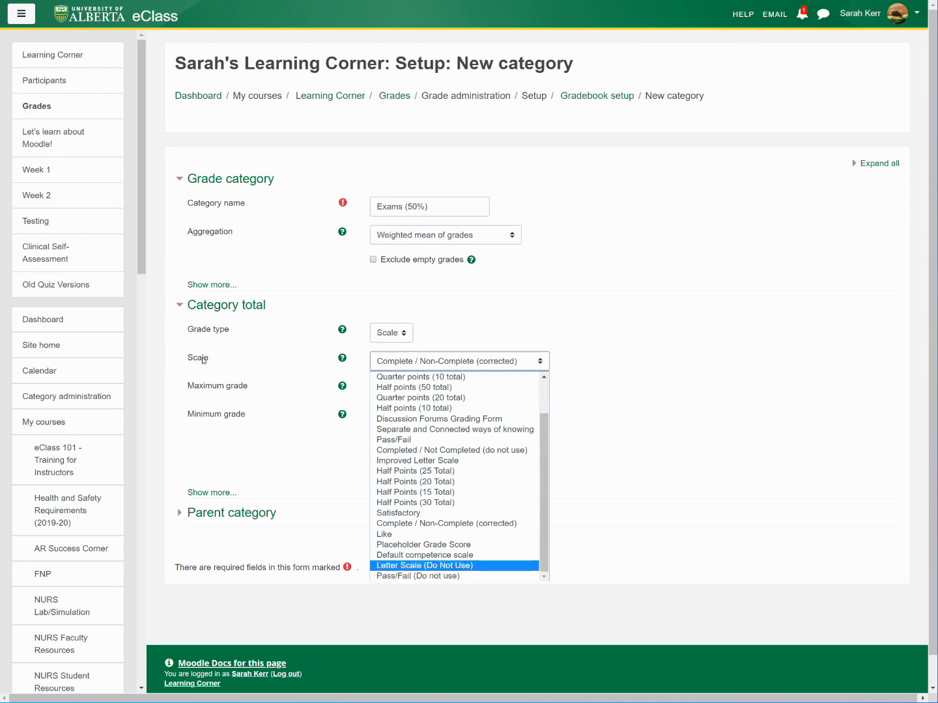
key("Up")
key("Up")
key("Up")
key("Up")
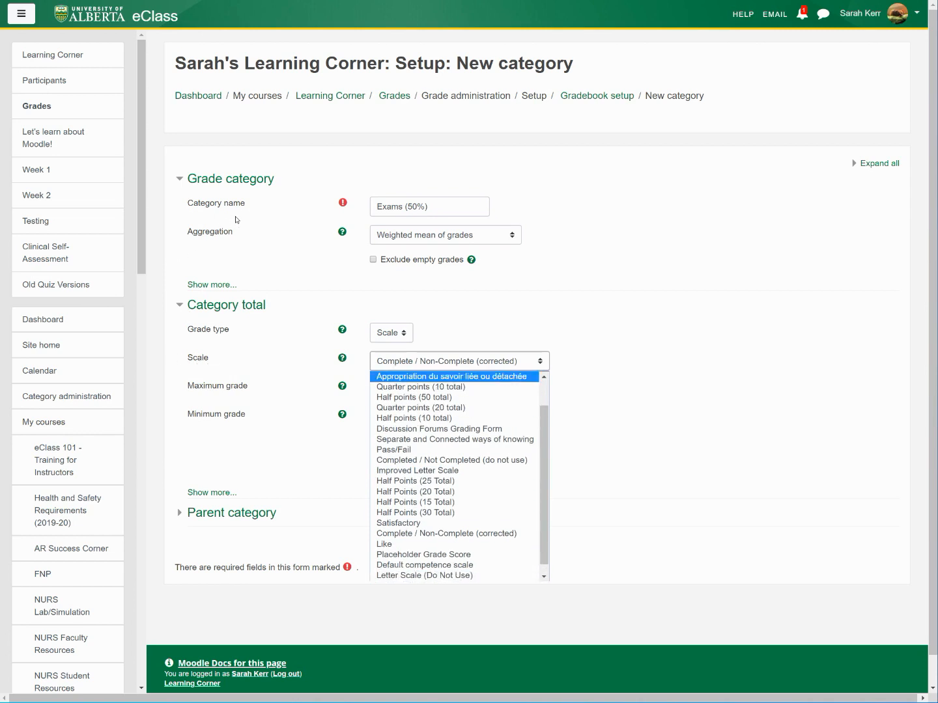
key("Up")
key("Up")
key("Up")
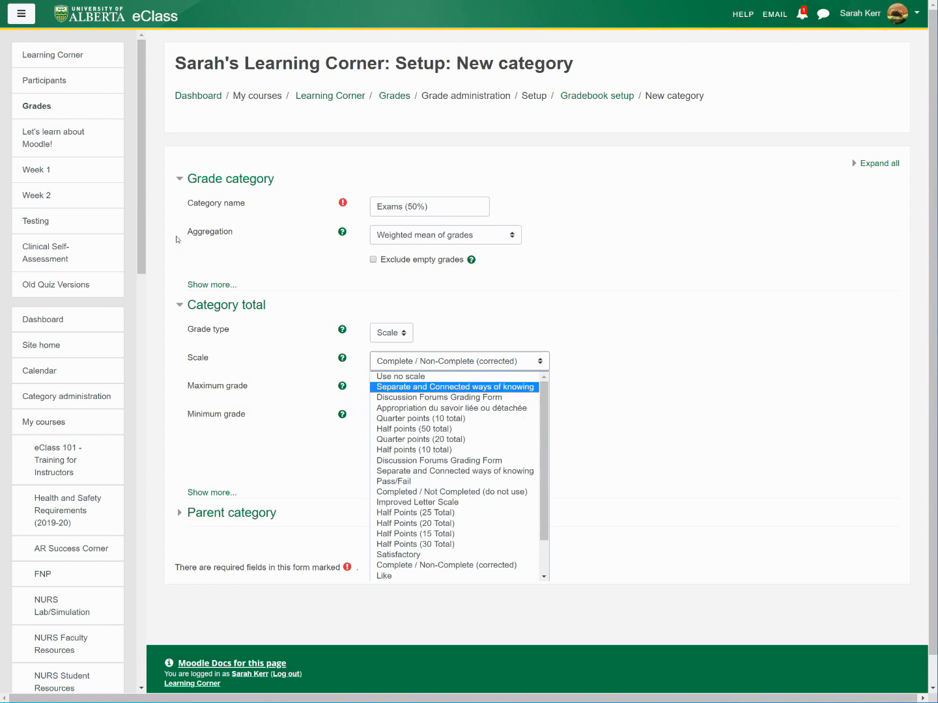
Reset the scale to "Use no scale" and try grade type Text for the category total.
left_click(401, 377)
left_click(390, 333)
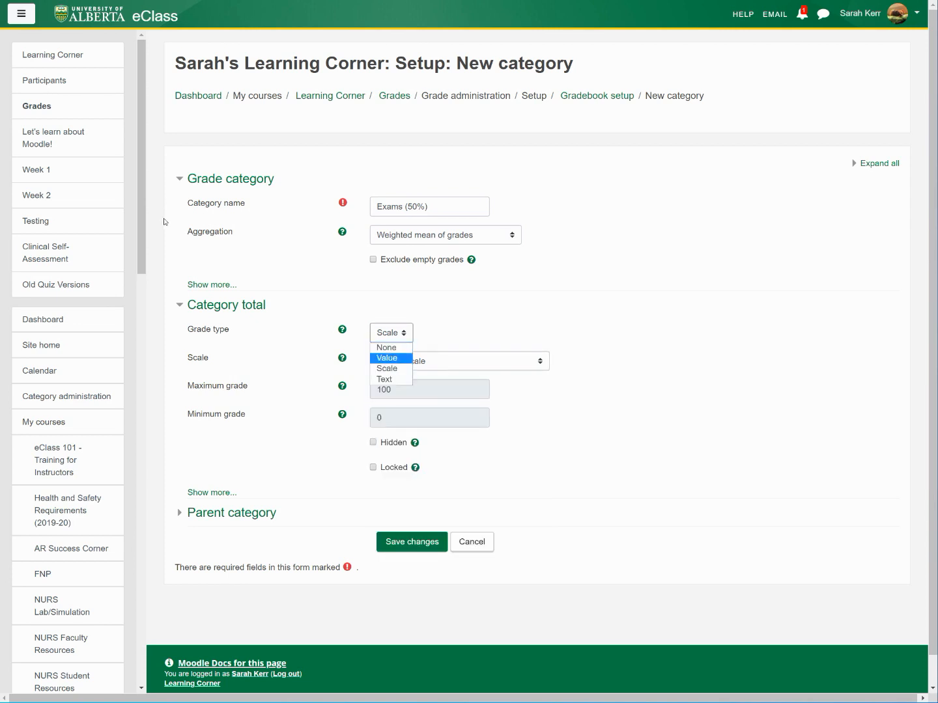
left_click(388, 379)
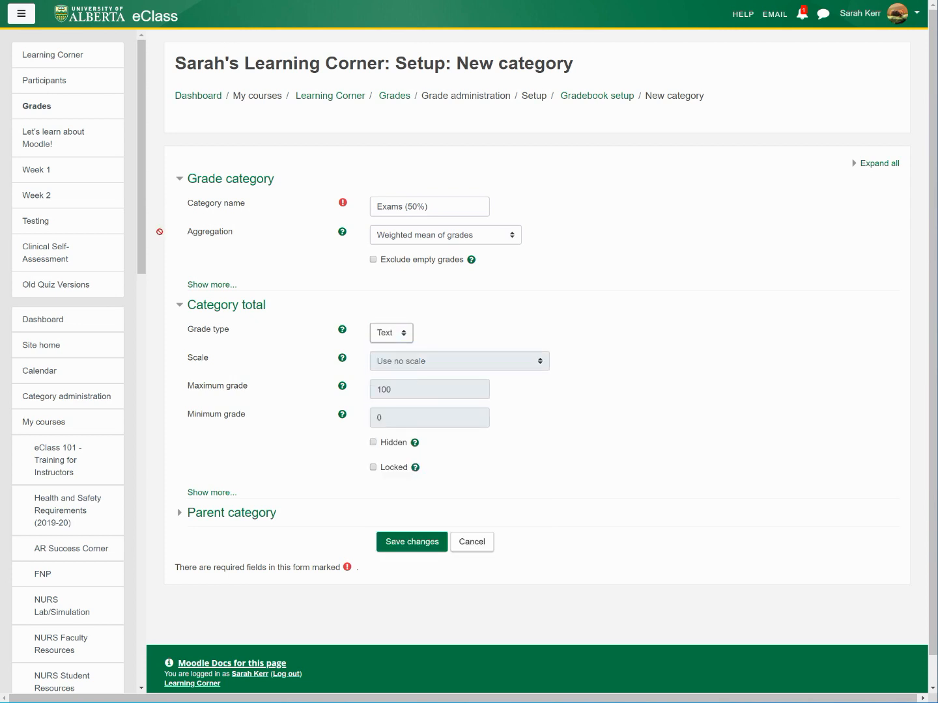
Set the category total to grade type Value with a maximum grade of 50, and expand the parent category settings.
left_click(390, 333)
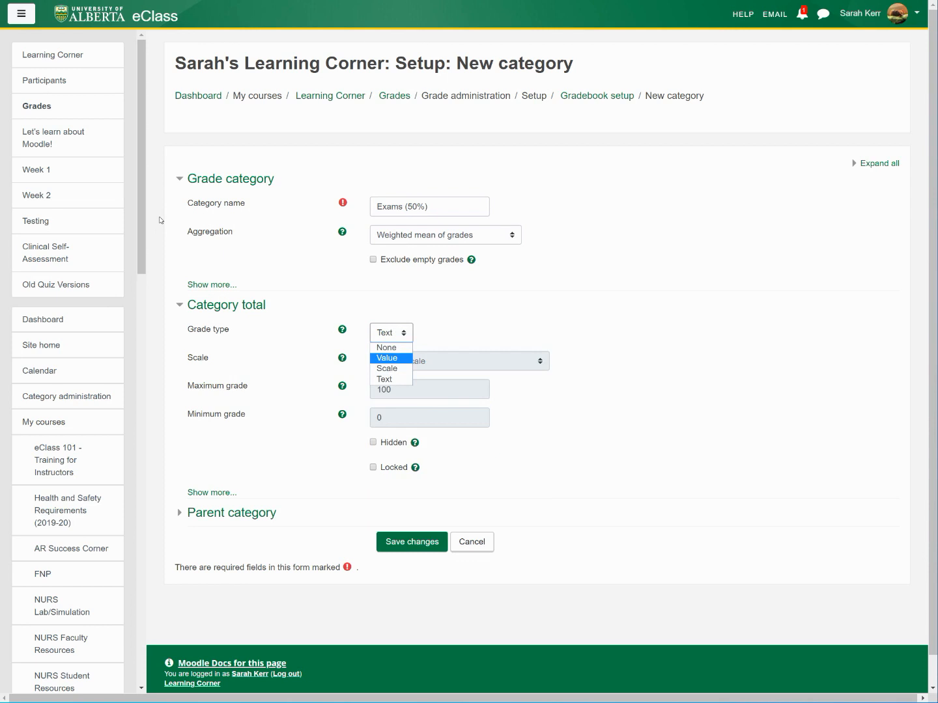
left_click(387, 358)
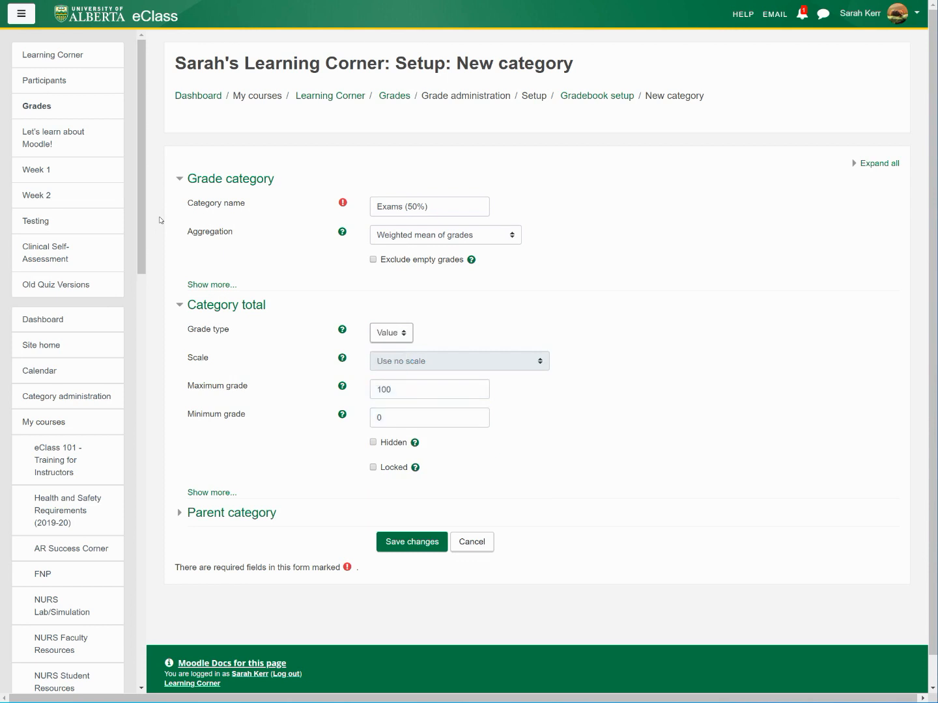
key("Tab")
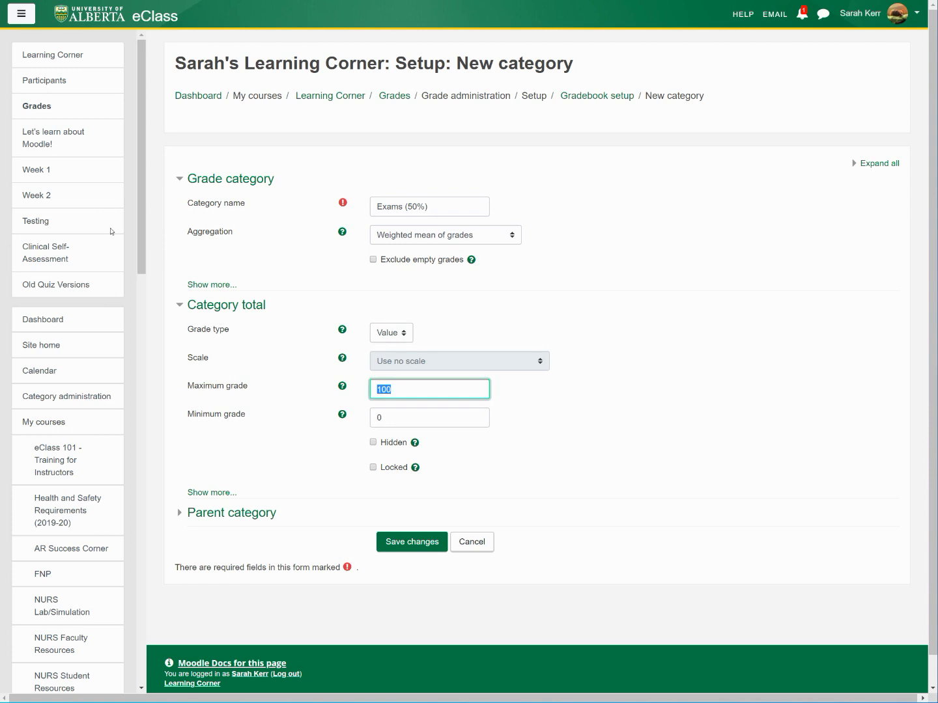
type("50")
scroll(245, 286, "down", 1)
left_click(232, 483)
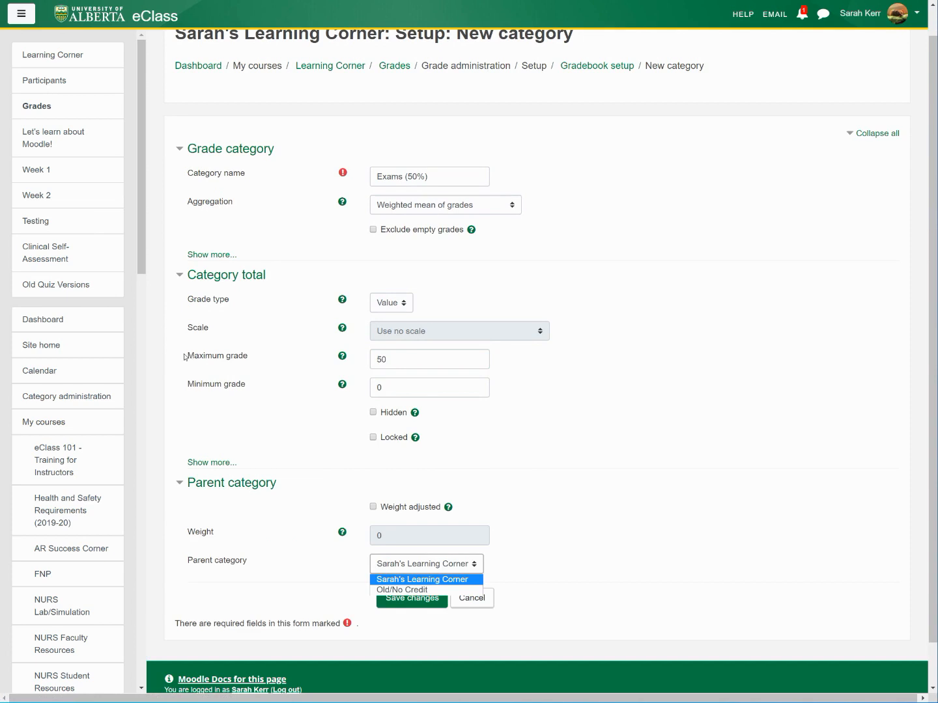
Keep the top-level course category as the parent of the Exams (50%) category and save the new category.
key("Down")
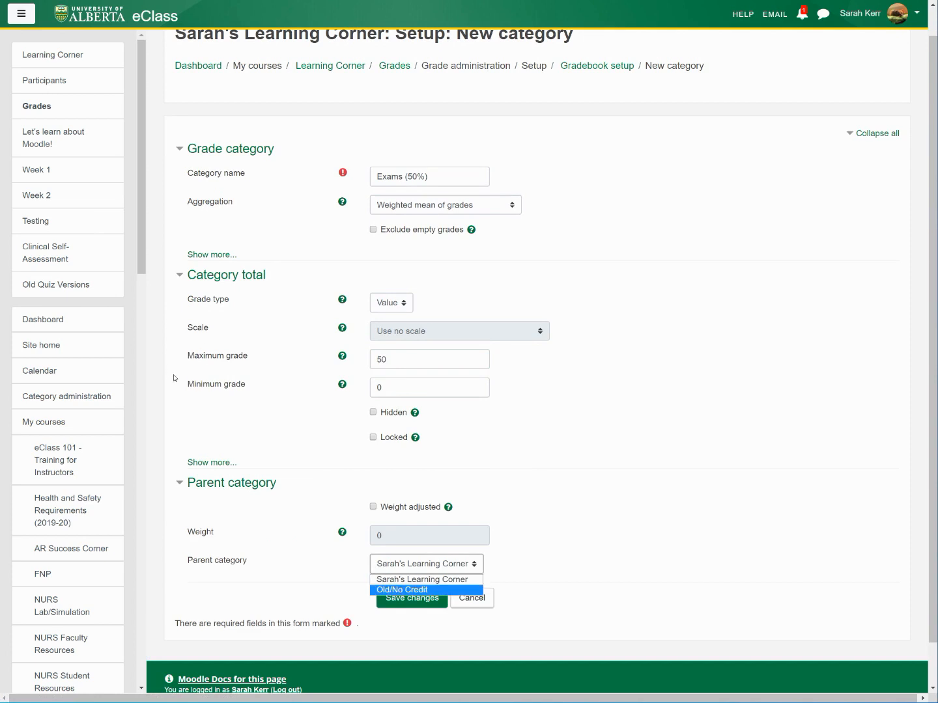
key("Up")
key("Return")
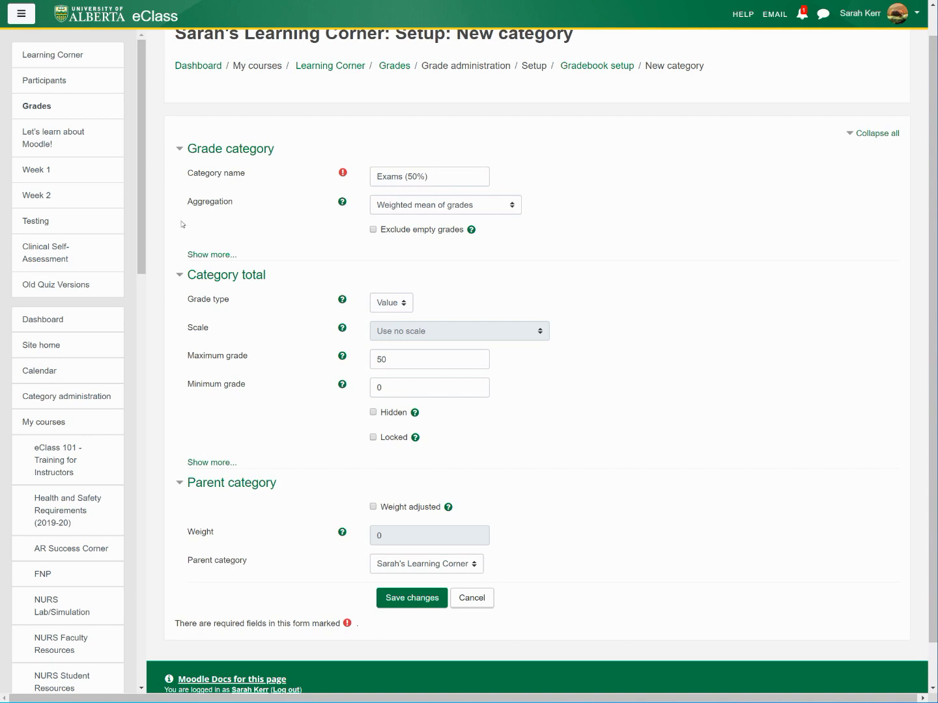
key("Tab")
key("Return")
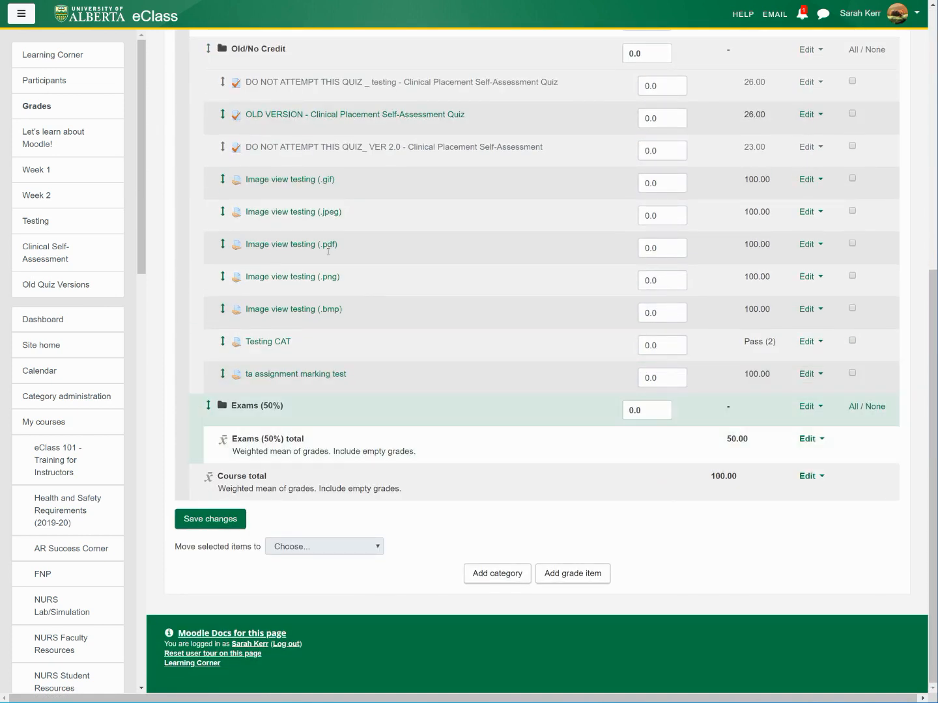
Set the weight of the Exams (50%) category to 50 in the gradebook setup and save the changes.
key("shift+Left")
key("shift+Left")
key("shift+Left")
type("50")
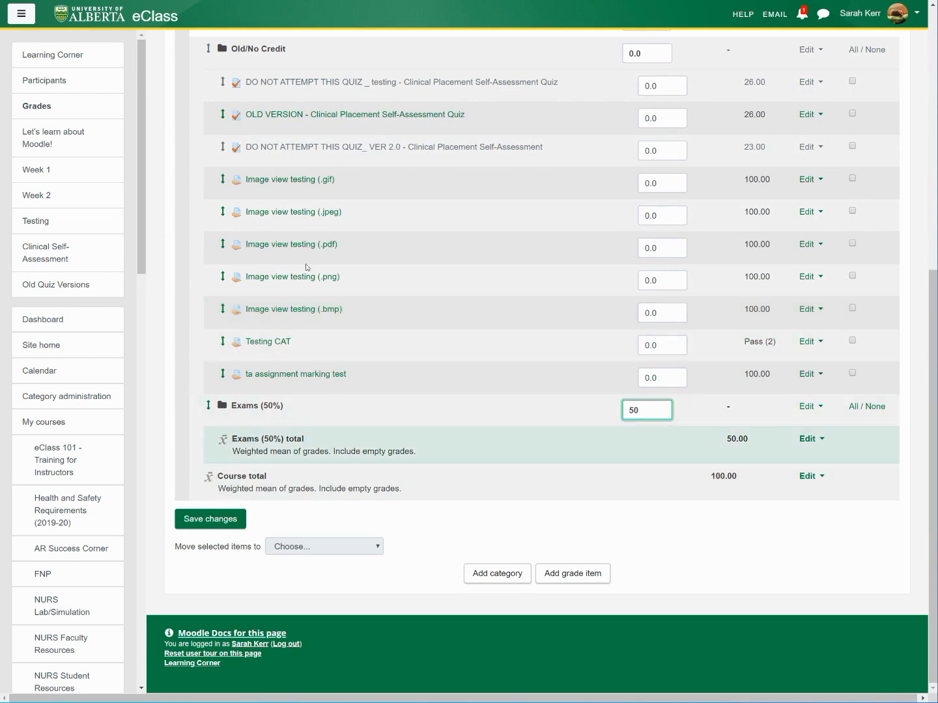
key("Return")
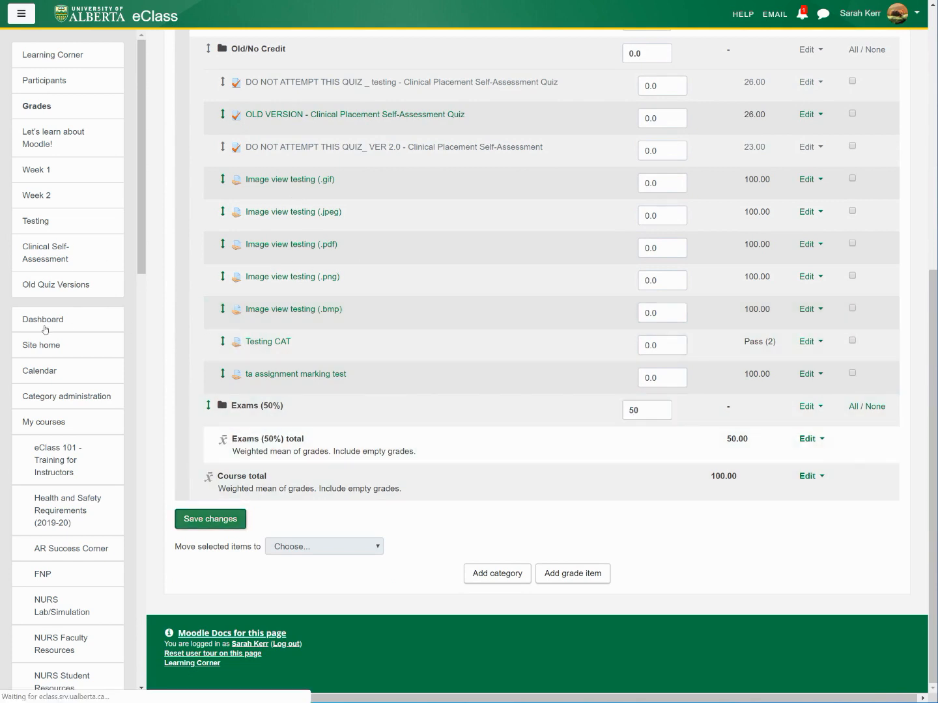
Select the items "How to Release Grades" and "Testing Long Answers" and move them into the Exams (50%) category.
scroll(324, 329, "down", 5)
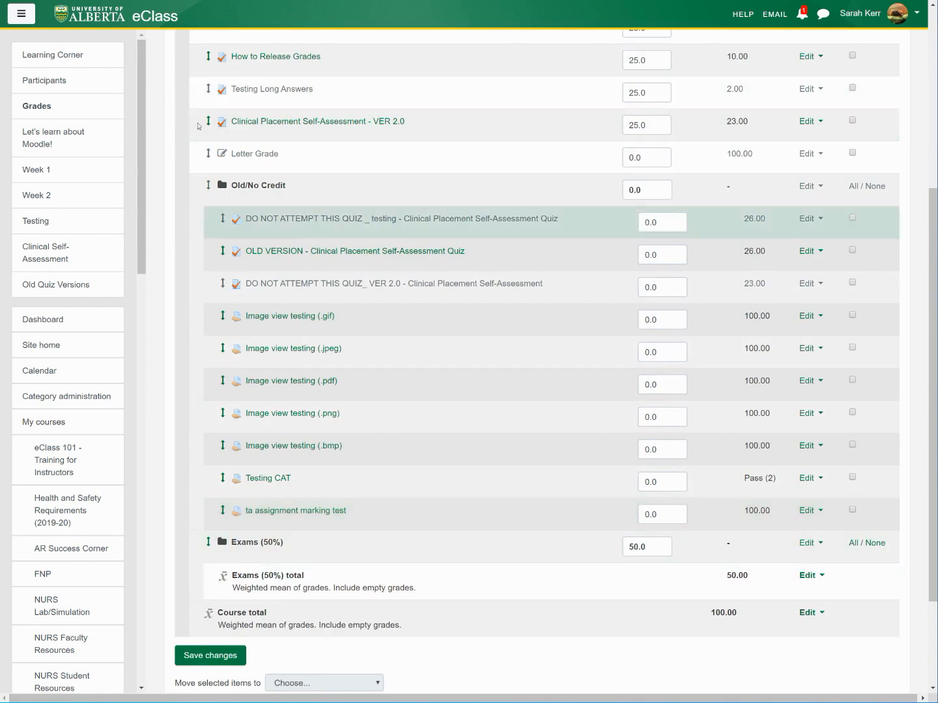
scroll(258, 184, "up", 1)
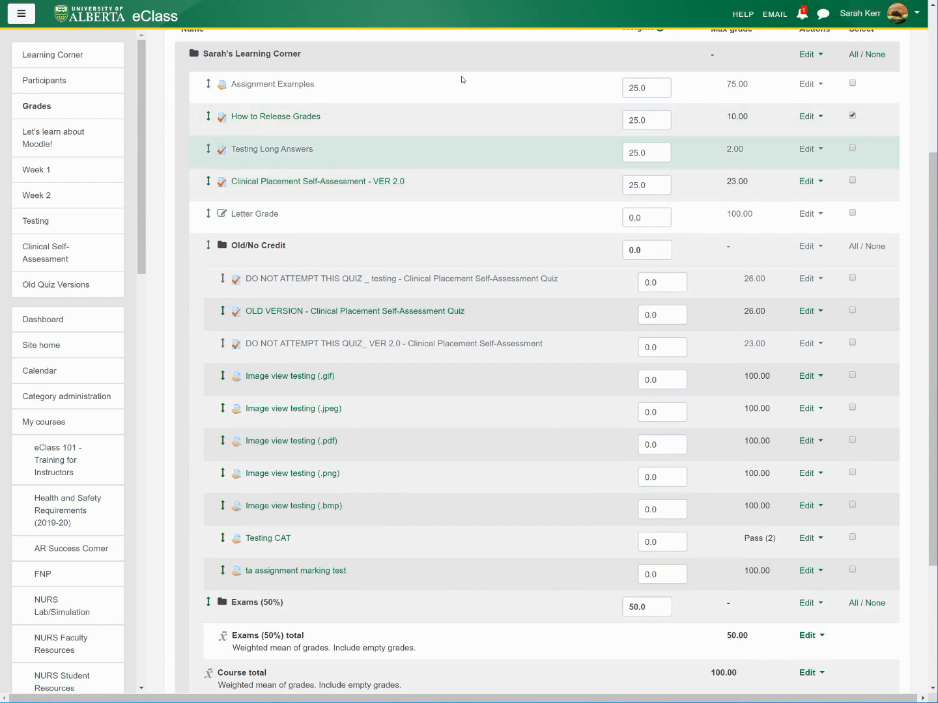
scroll(307, 228, "down", 3)
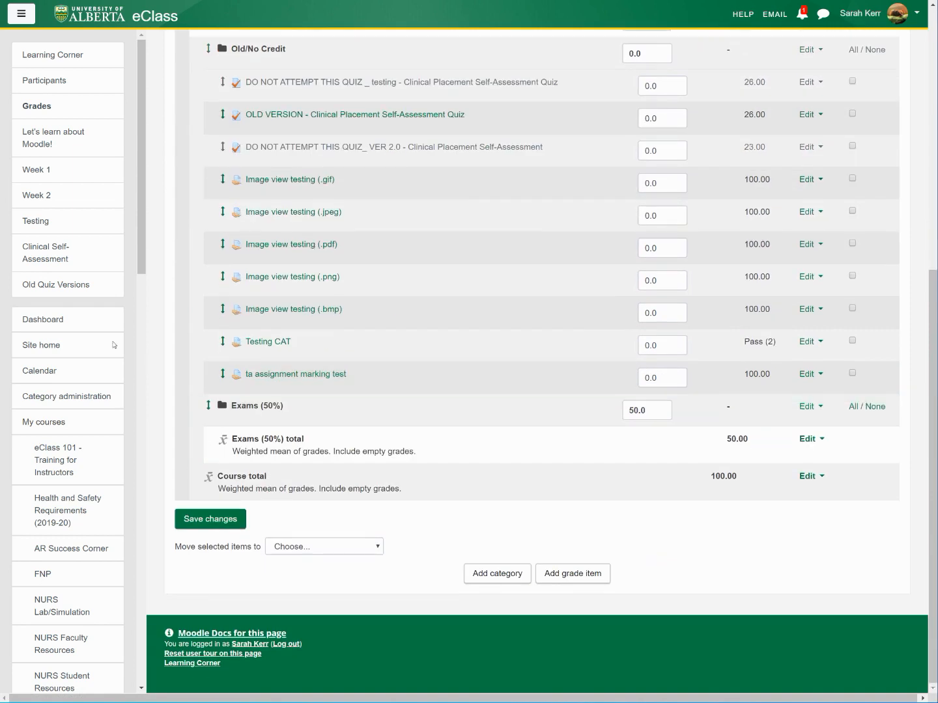
left_click(325, 547)
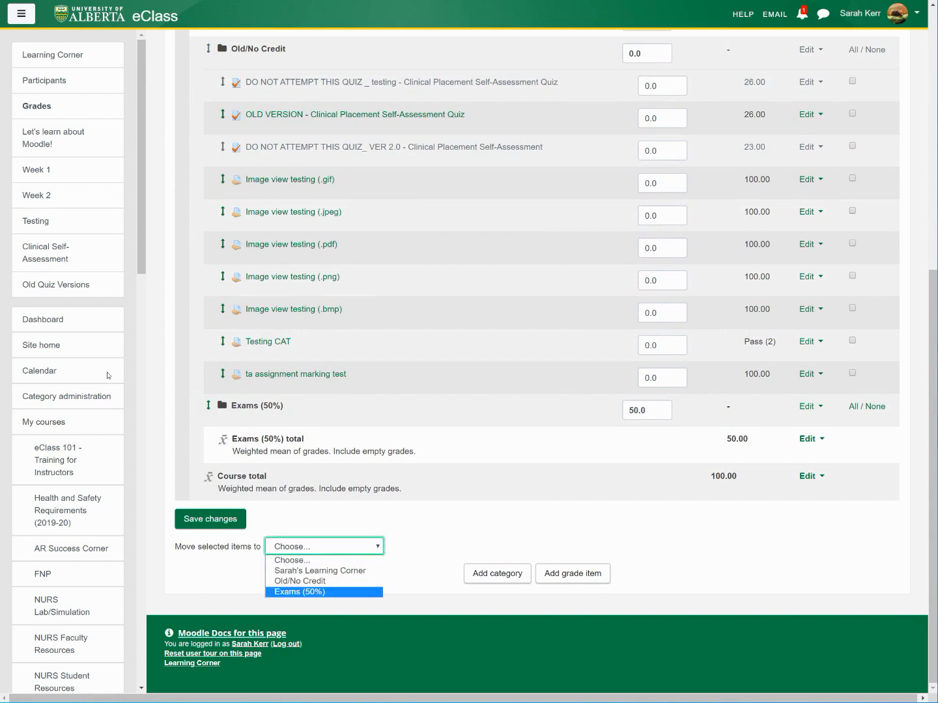
left_click(300, 592)
scroll(456, 390, "down", 3)
scroll(129, 255, "down", 3)
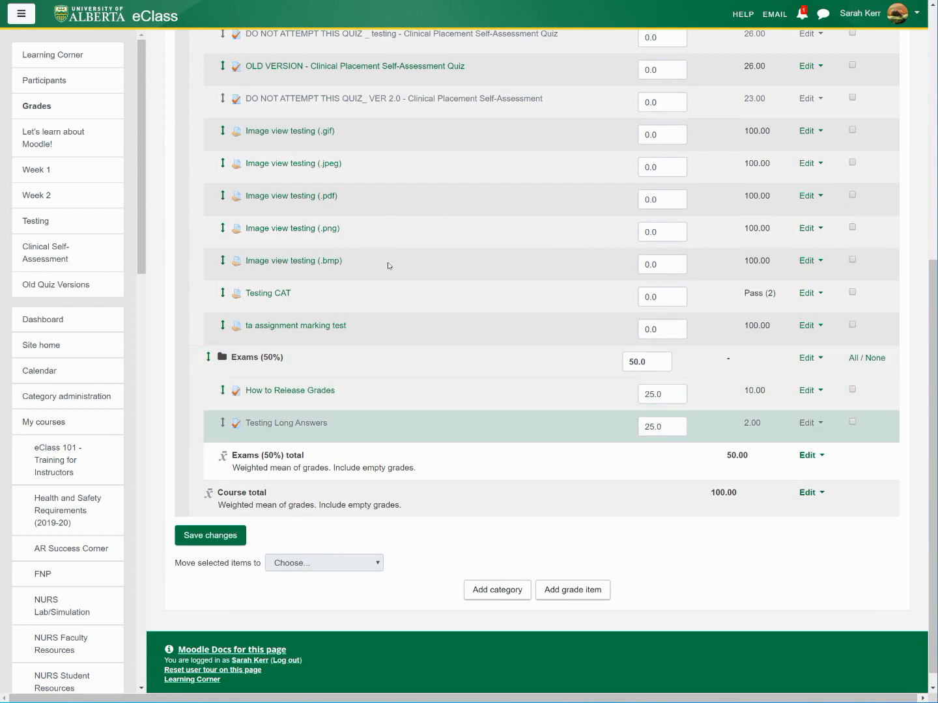
Add a grade category named "No Credit" with the category total's grade type set to None, and save it.
scroll(367, 355, "up", 6)
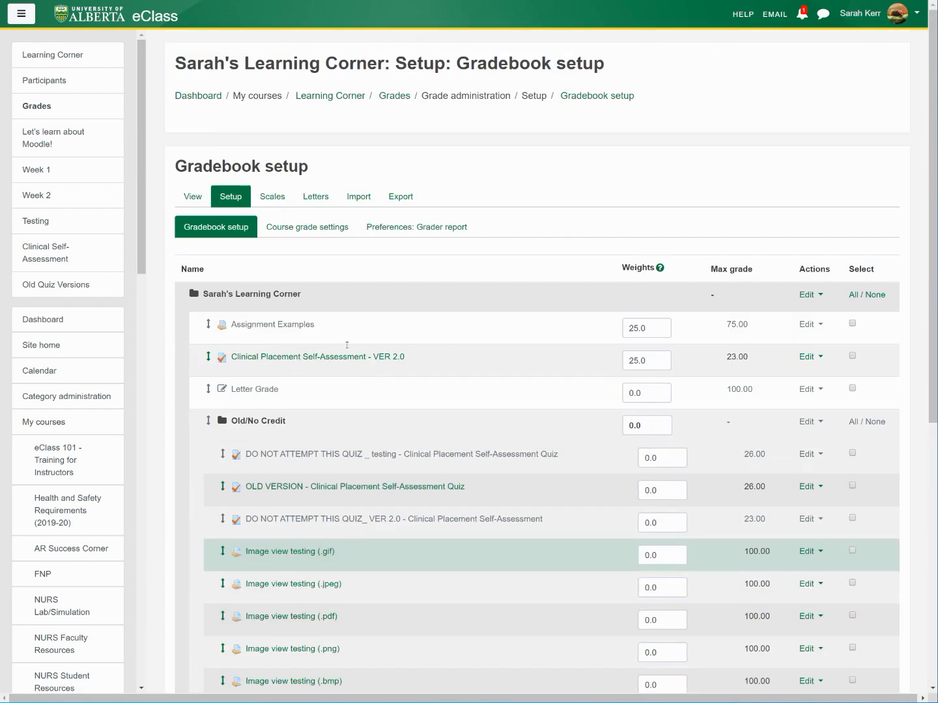
scroll(299, 341, "down", 10)
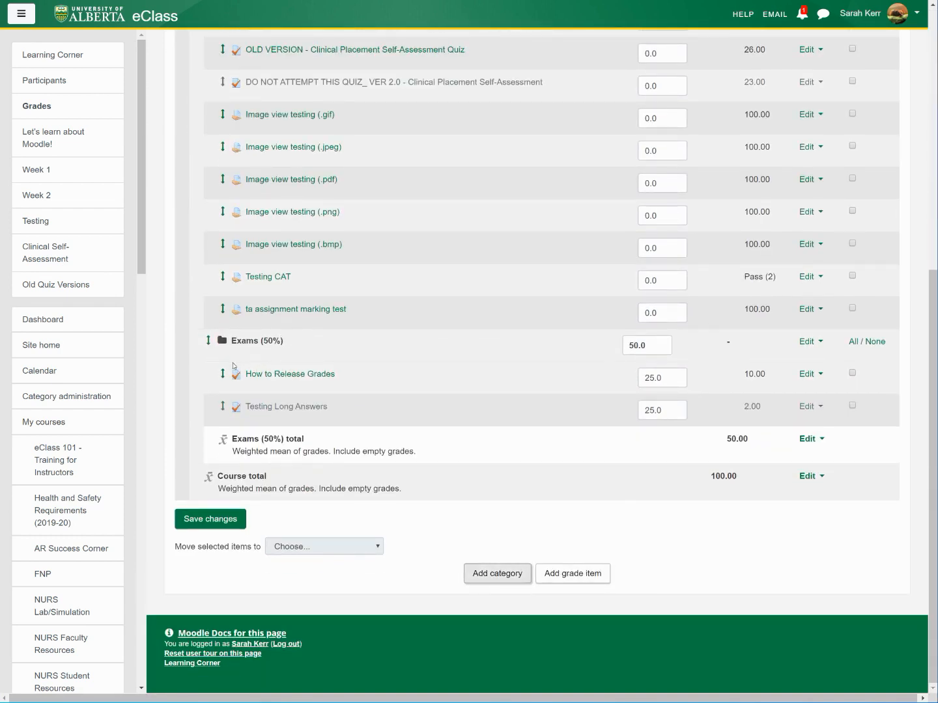
left_click(494, 573)
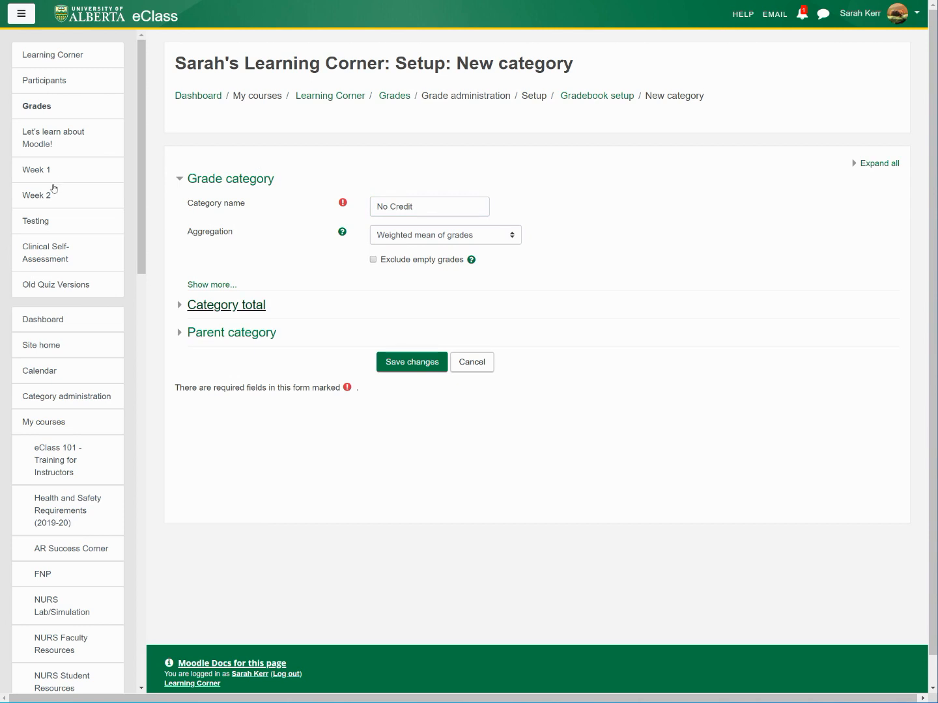
left_click(226, 304)
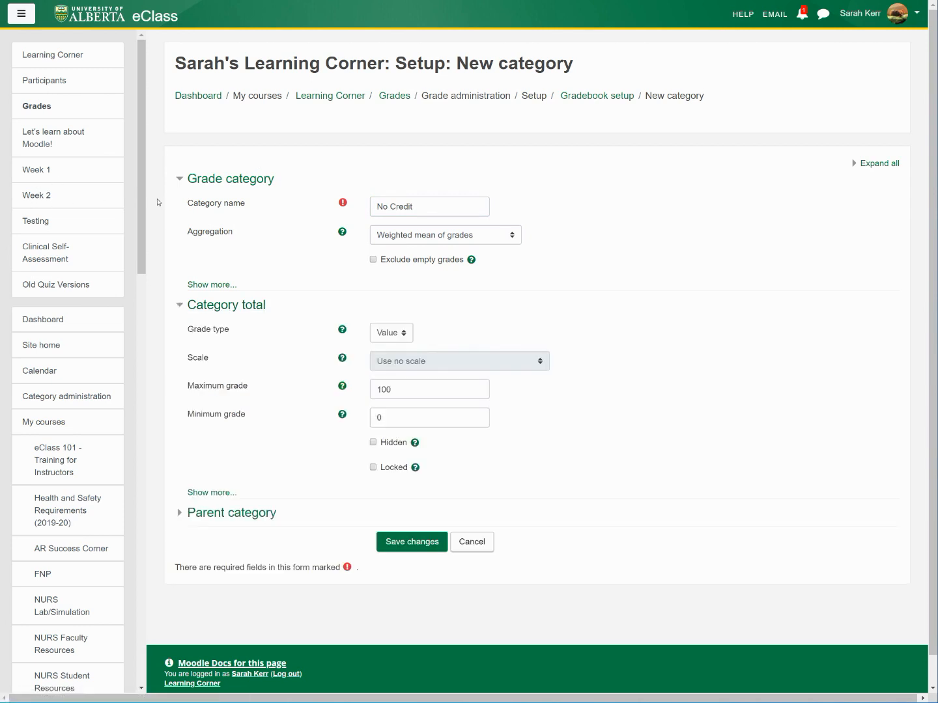
left_click(391, 332)
left_click(388, 347)
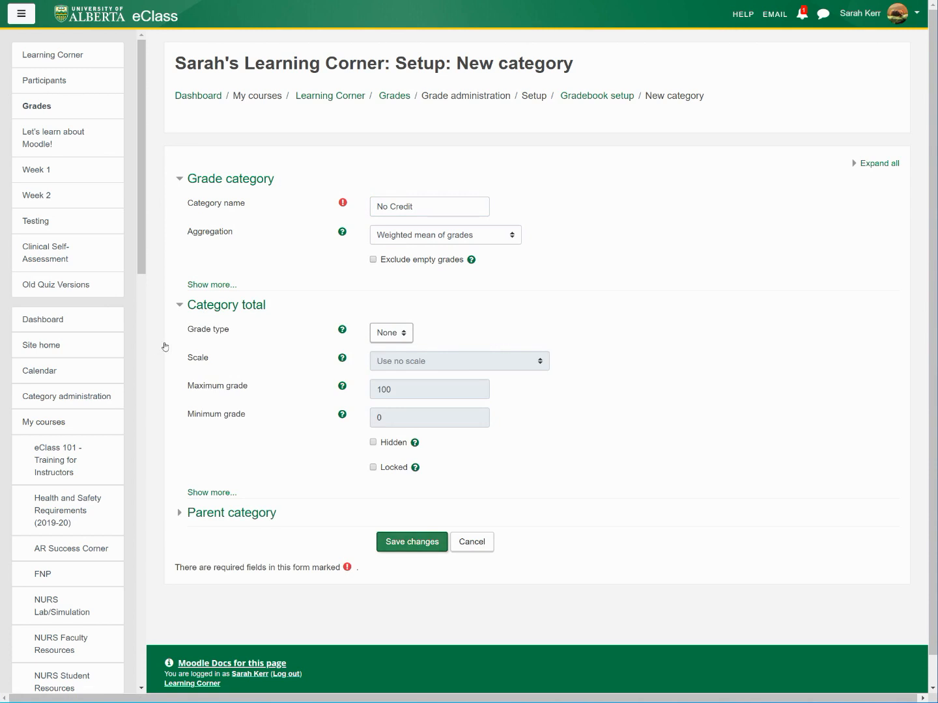
left_click(412, 542)
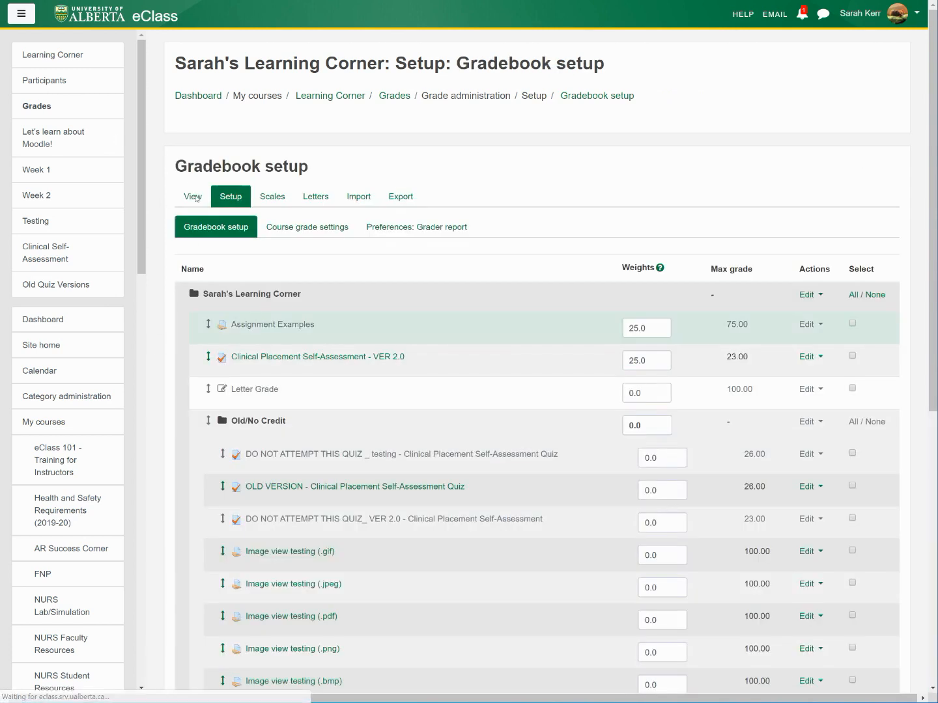
Select the "Clinical Placement Self-Assessment - VER 2.0" quiz and move it into the No Credit category.
scroll(168, 293, "down", 6)
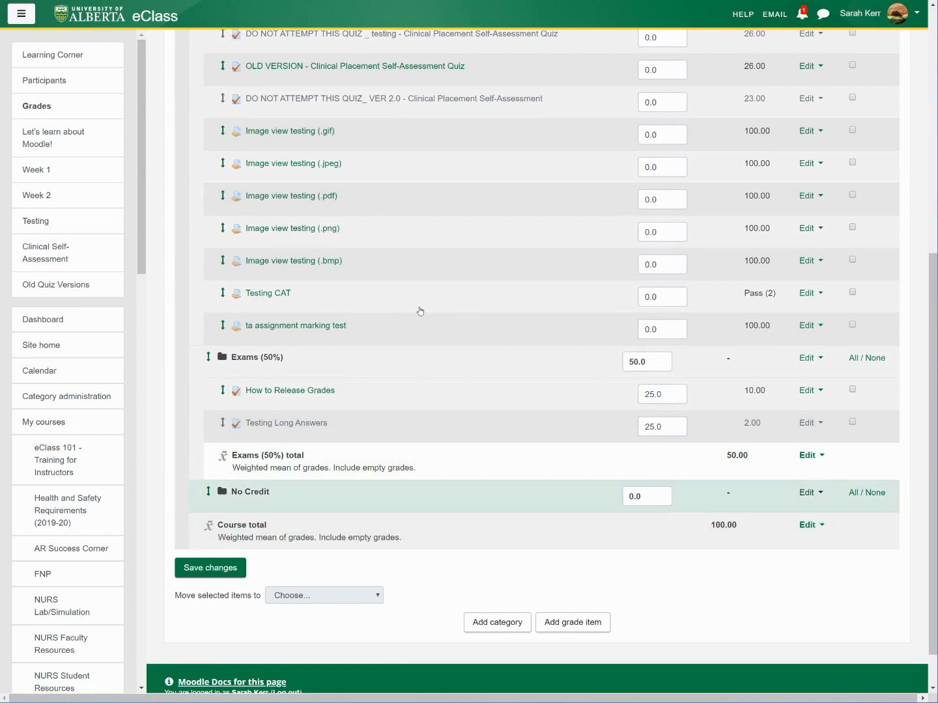
scroll(424, 316, "up", 1)
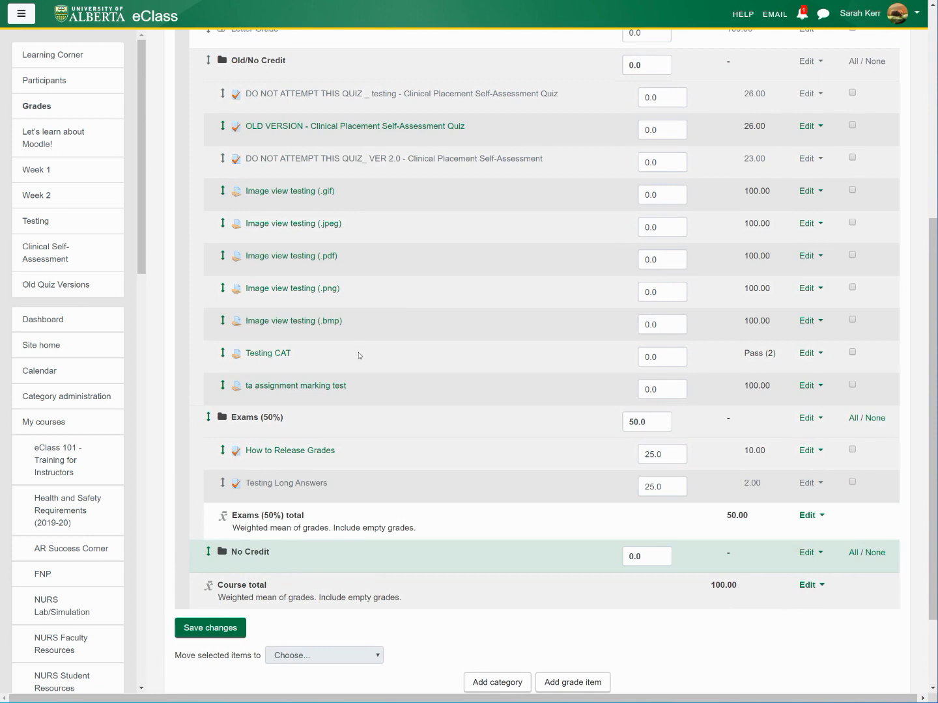
scroll(218, 273, "up", 6)
scroll(114, 263, "down", 2)
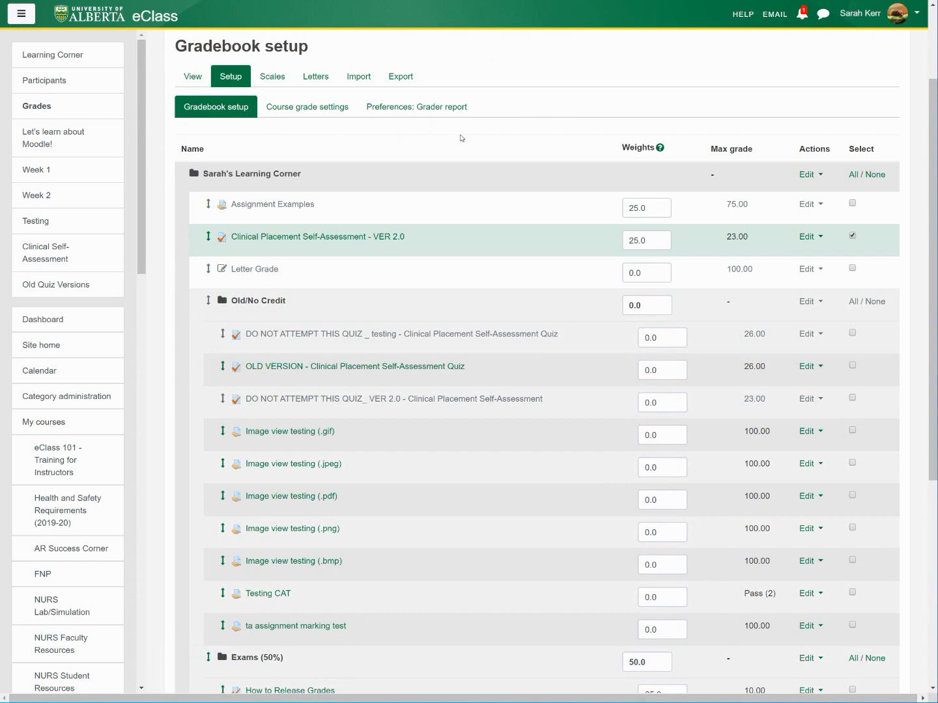
scroll(459, 186, "down", 5)
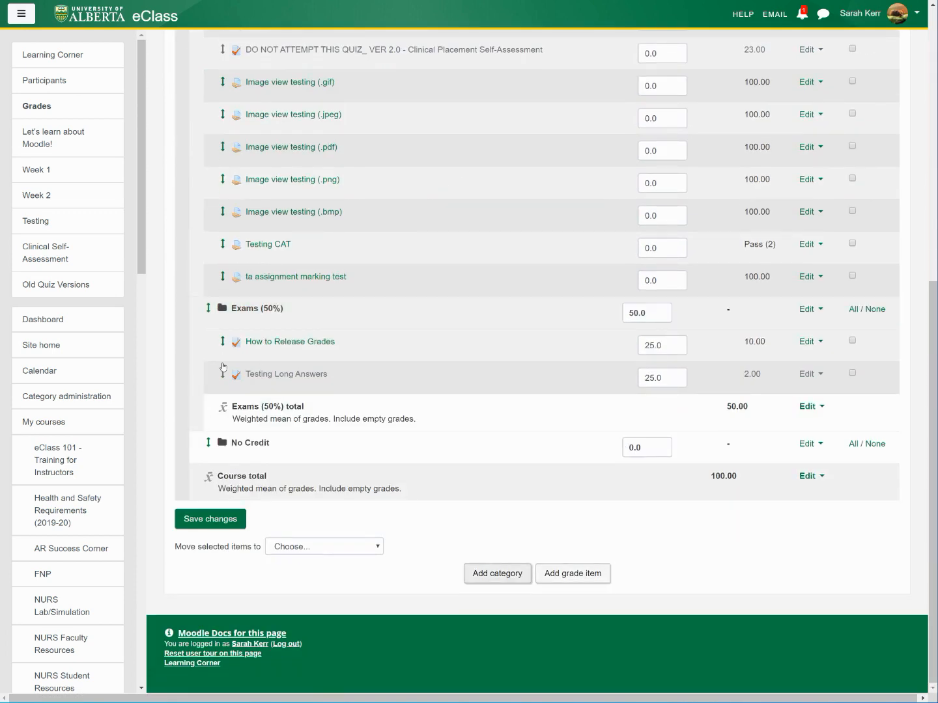
left_click(290, 548)
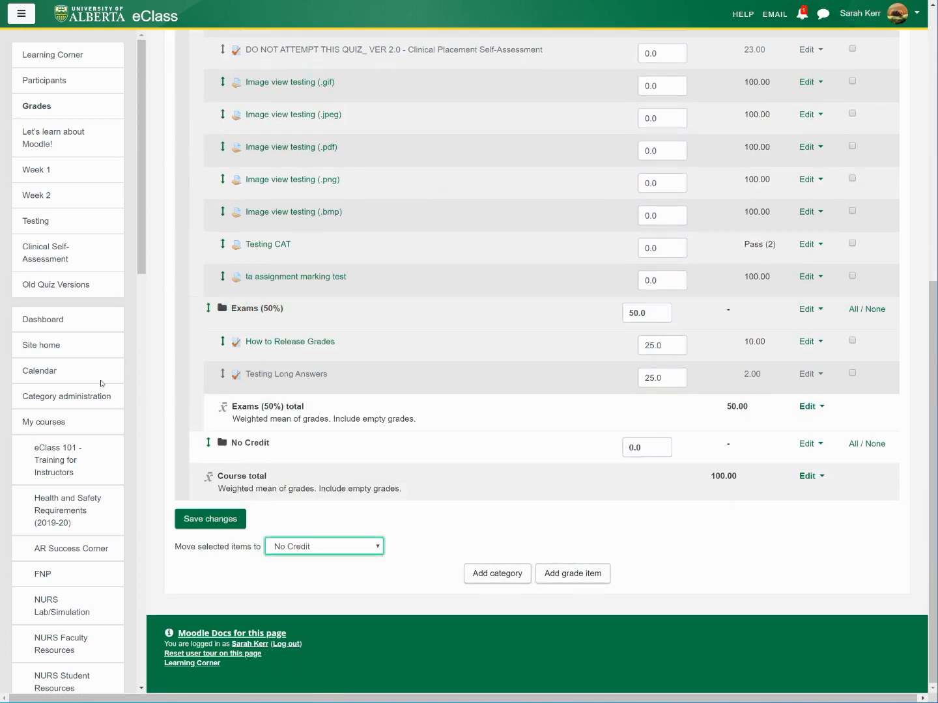
left_click(291, 602)
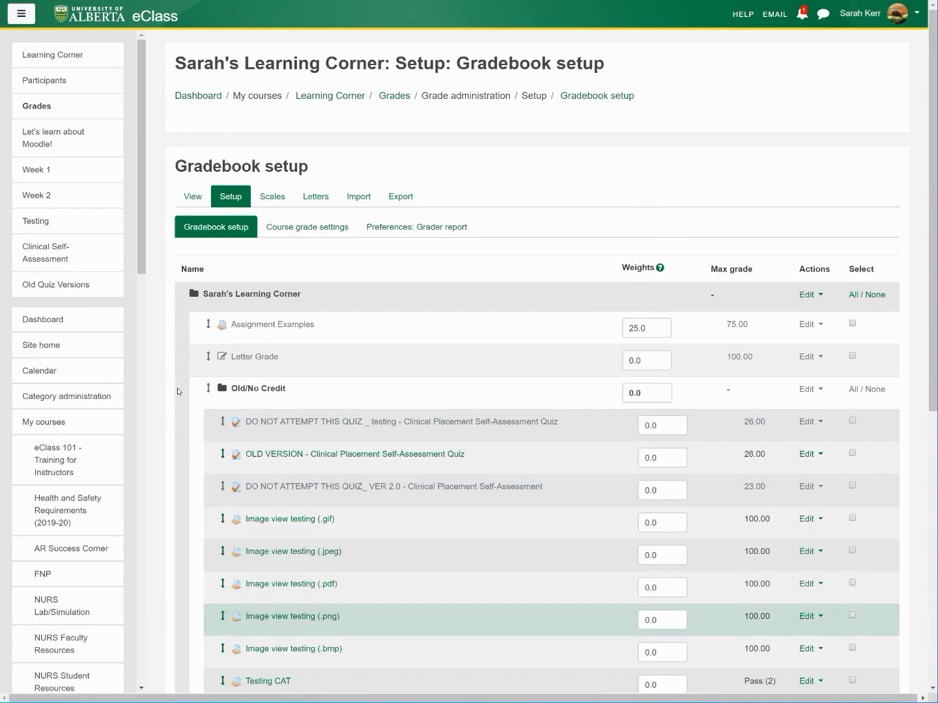
Add a new grade item named "Final Exam" and set its grade type to Scale.
scroll(167, 257, "down", 7)
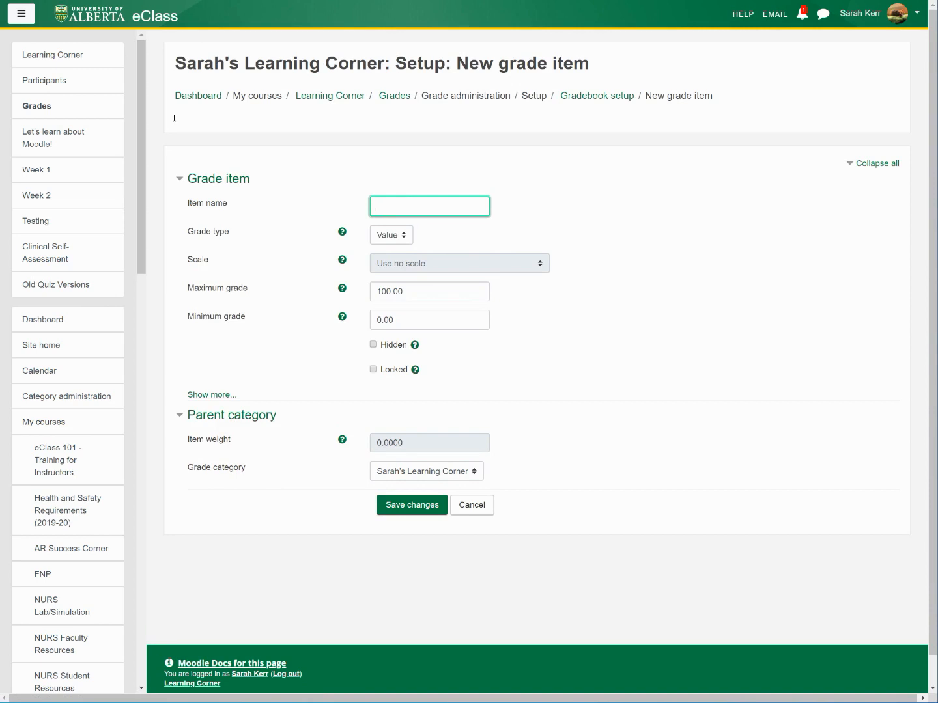
type("Exam")
key("Tab")
key("space")
key("Down")
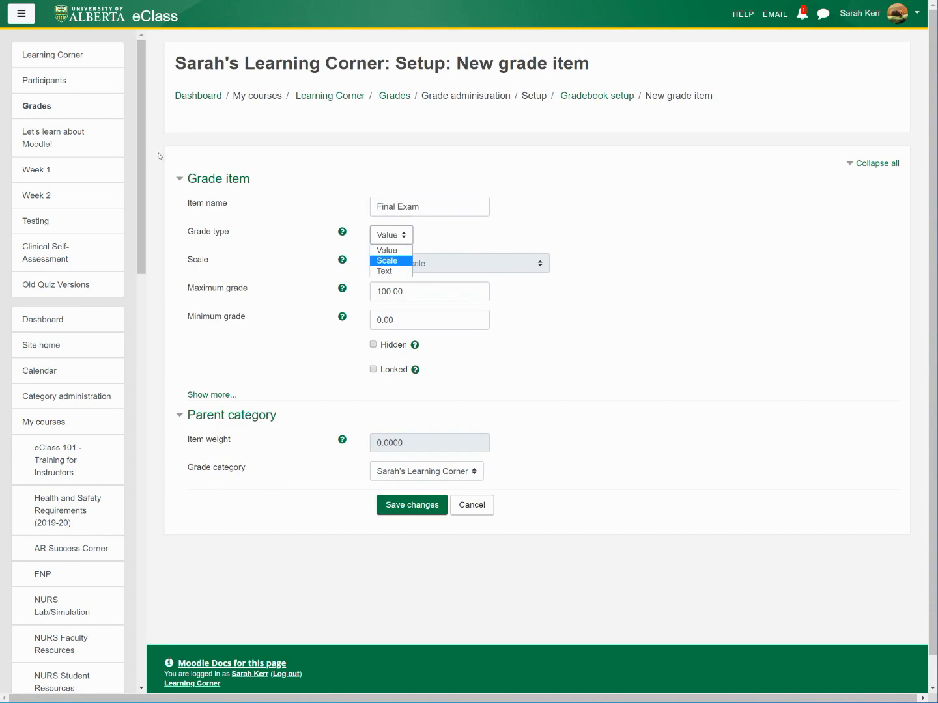
key("Return")
Set the scale of the Final Exam grade item to "Placeholder Grade Score".
key("Tab")
key("space")
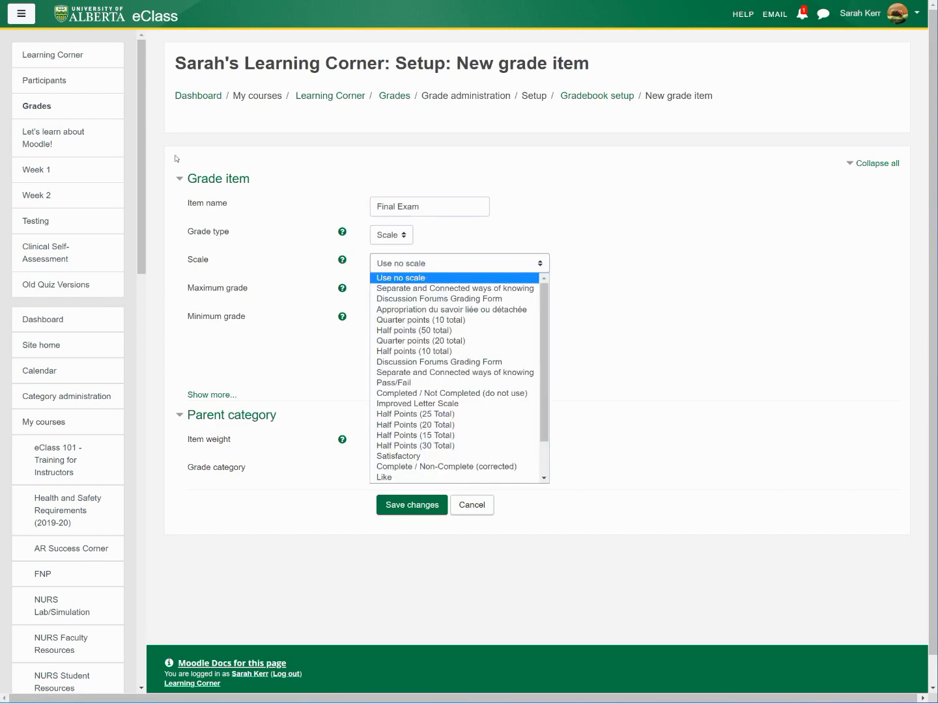
key("Down")
key("Down")
key("Down")
key("Down")
key("Down")
key("Down")
key("Down")
key("Down")
key("Down")
key("Down")
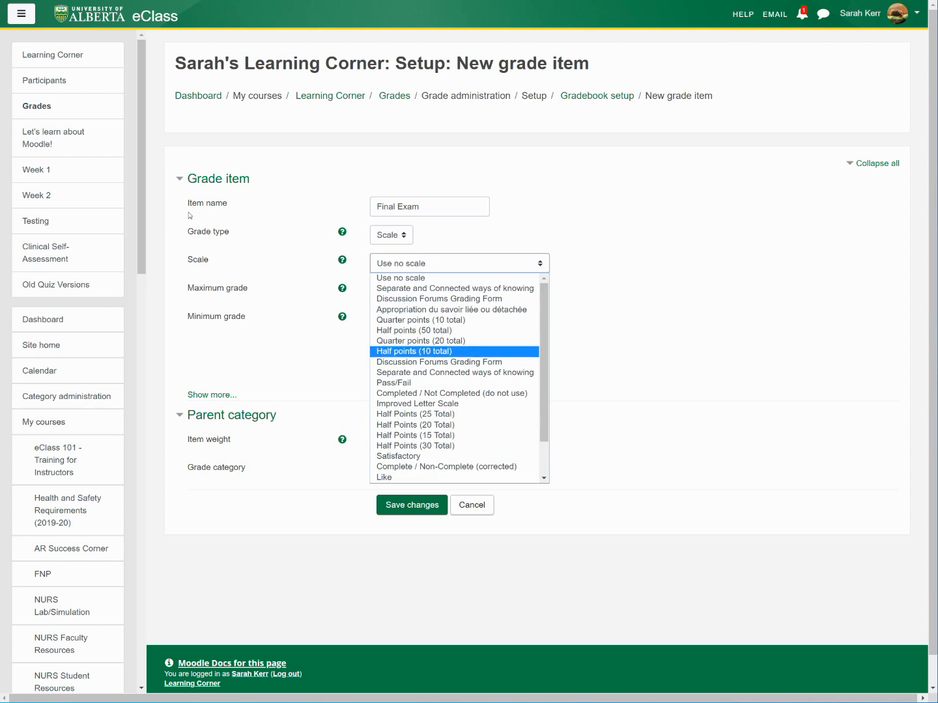
key("Down")
key("Down")
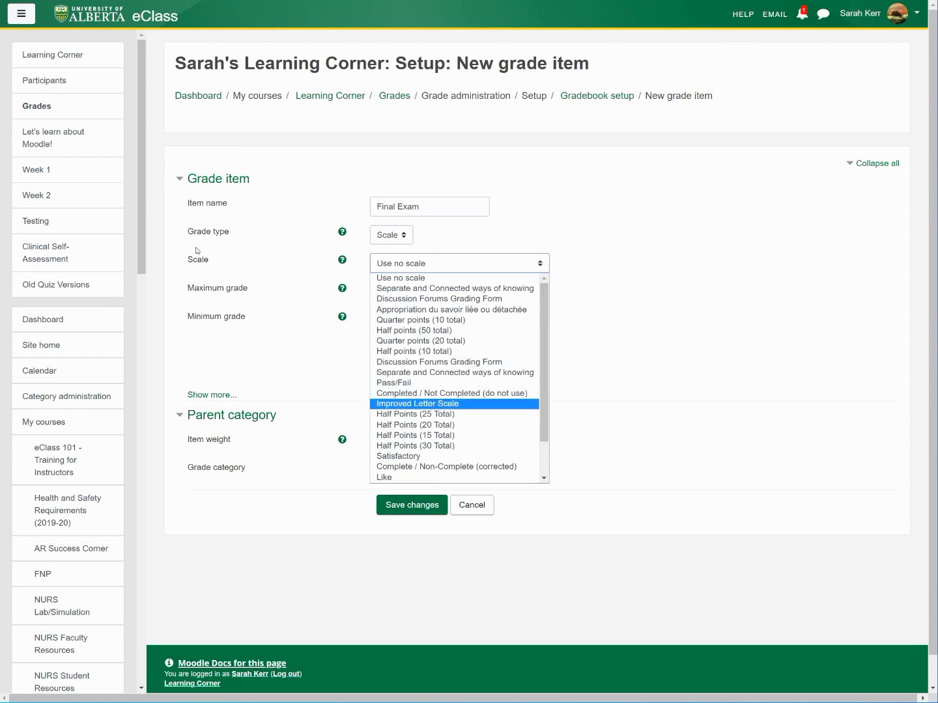
key("Down")
key("Down")
key("Down")
key("Down")
key("Down")
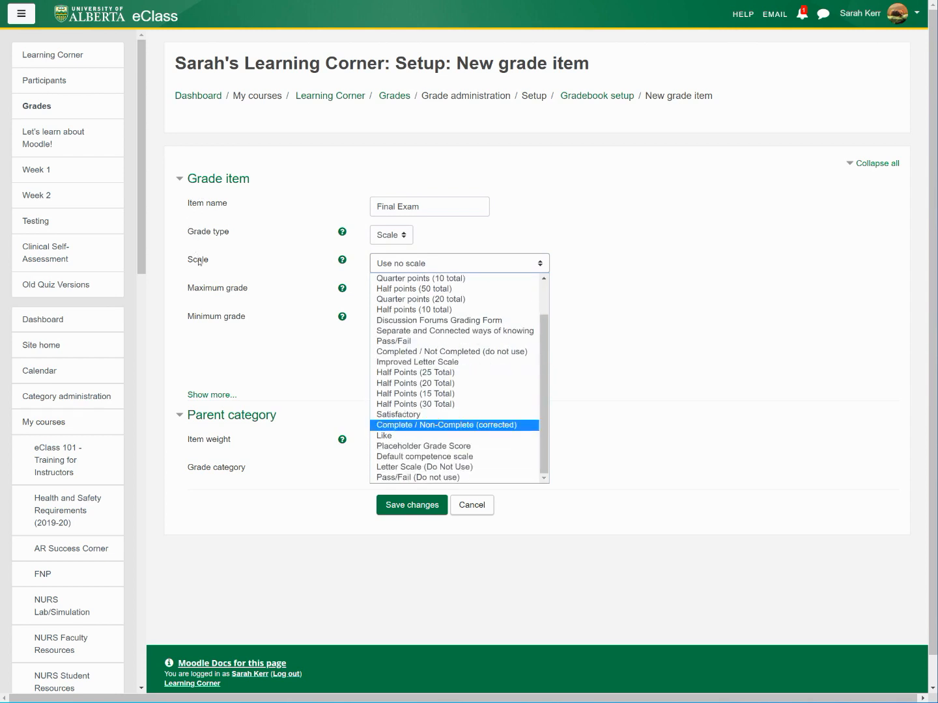
key("Down")
key("Down")
key("Down")
key("Return")
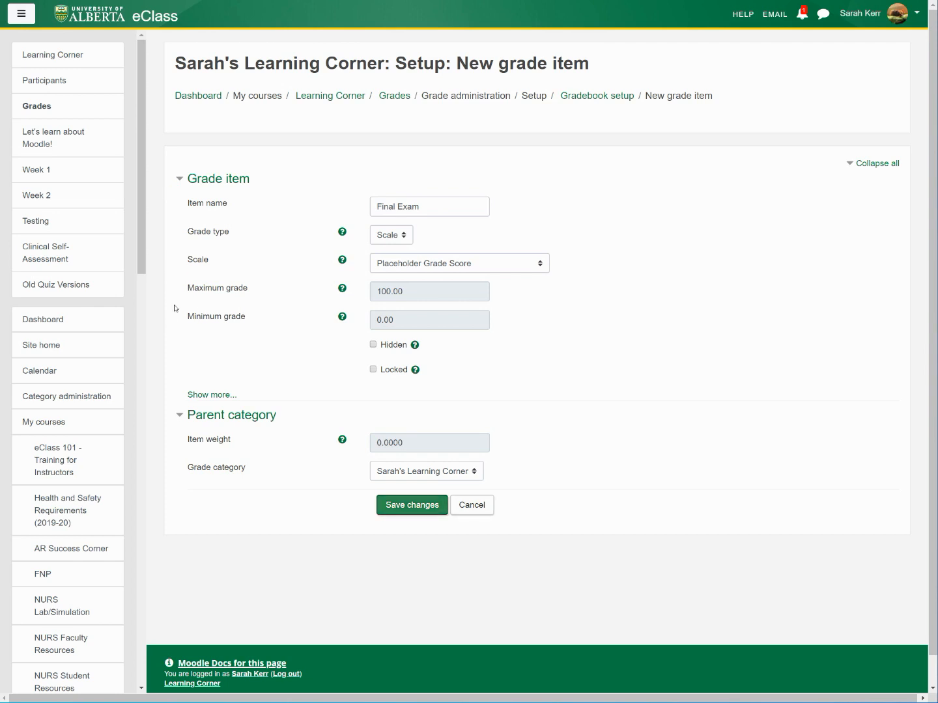
Assign the Final Exam item to the Exams (50%) grade category and save it.
left_click(425, 473)
left_click(406, 496)
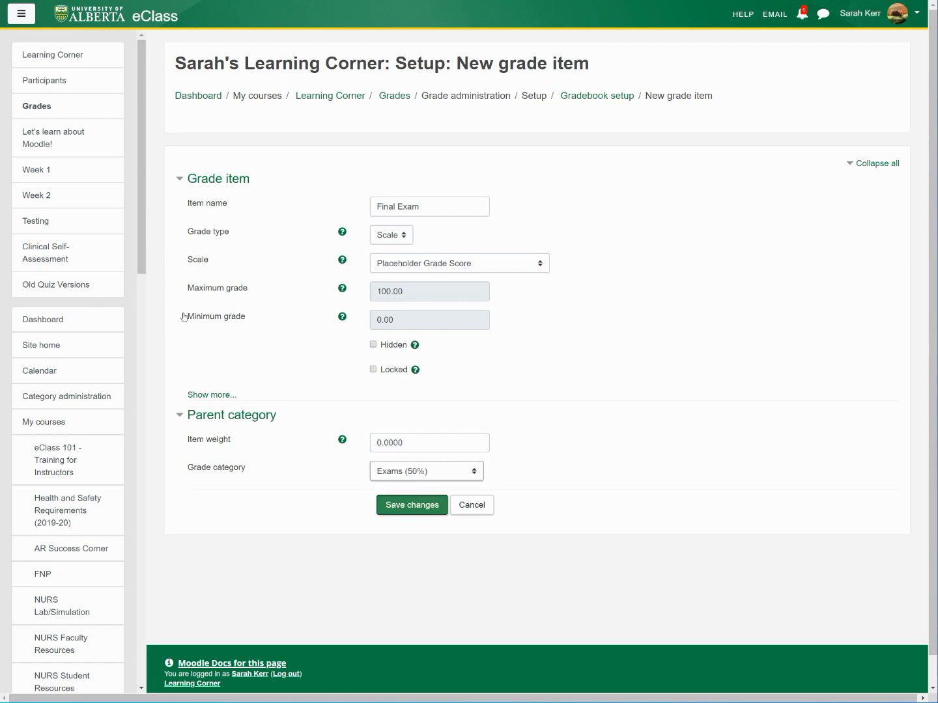
left_click(412, 506)
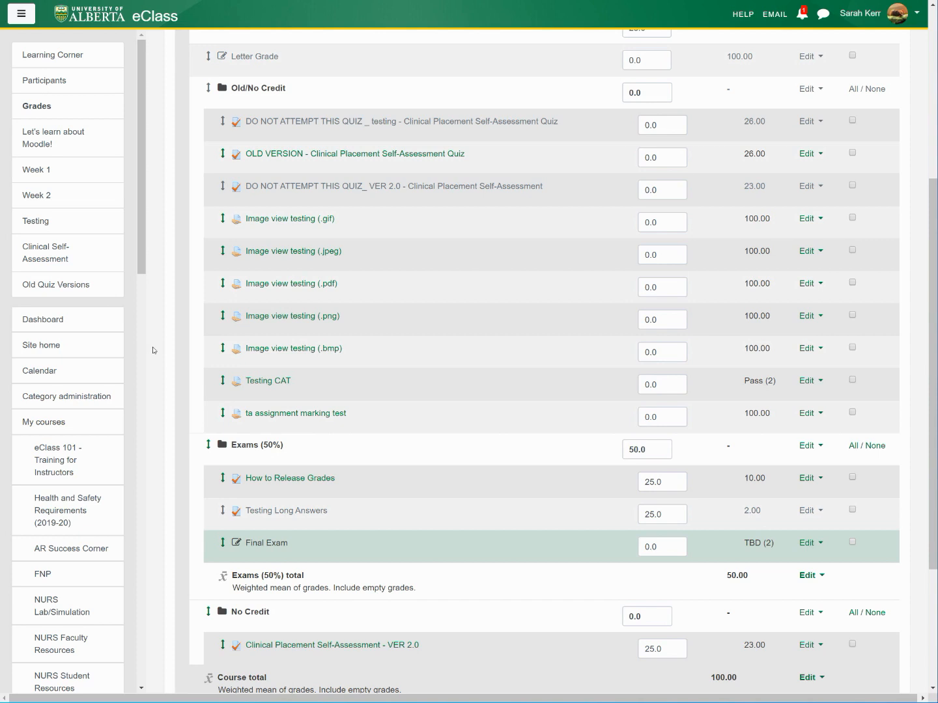
Set the Exams (50%) weights to 15 for How to Release Grades, 15 for Testing Long Answers and 20 for Final Exam, and save.
double_click(654, 483)
type("15")
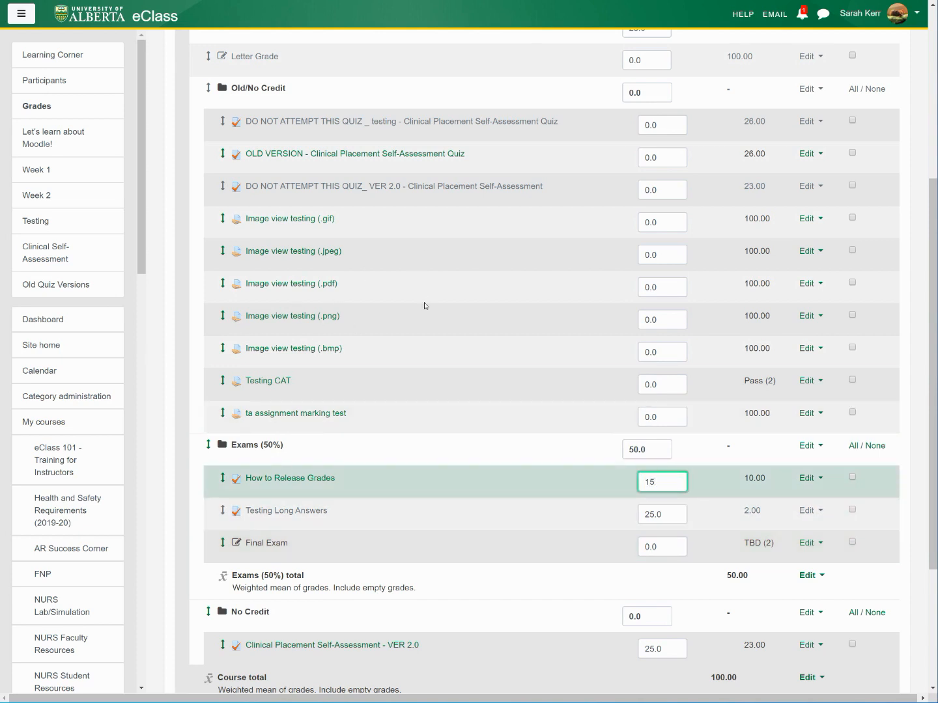
key("Tab")
type("15")
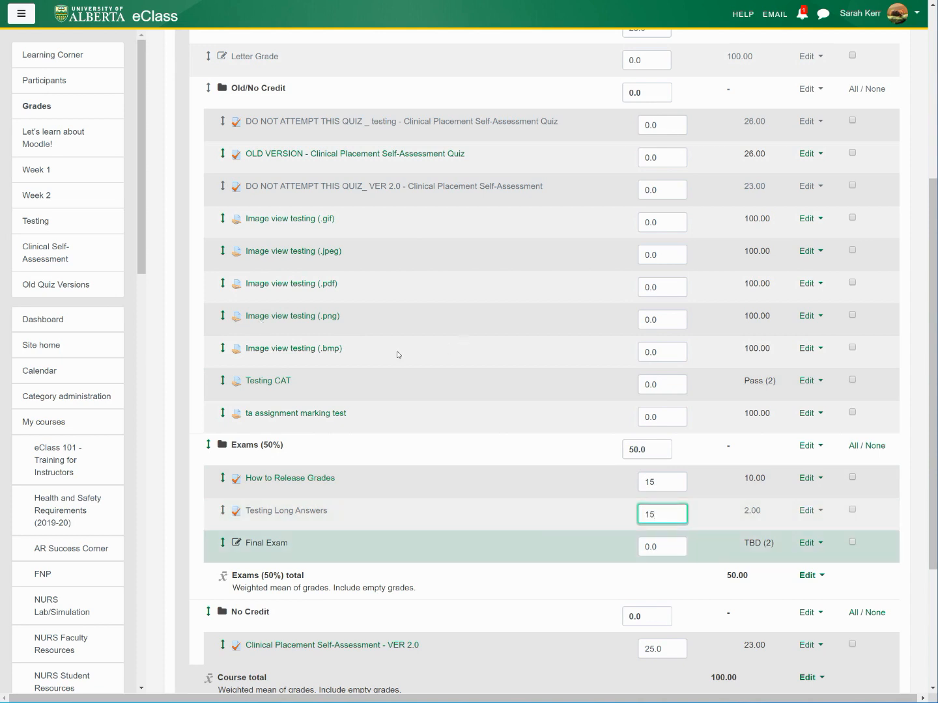
key("Tab")
type("20")
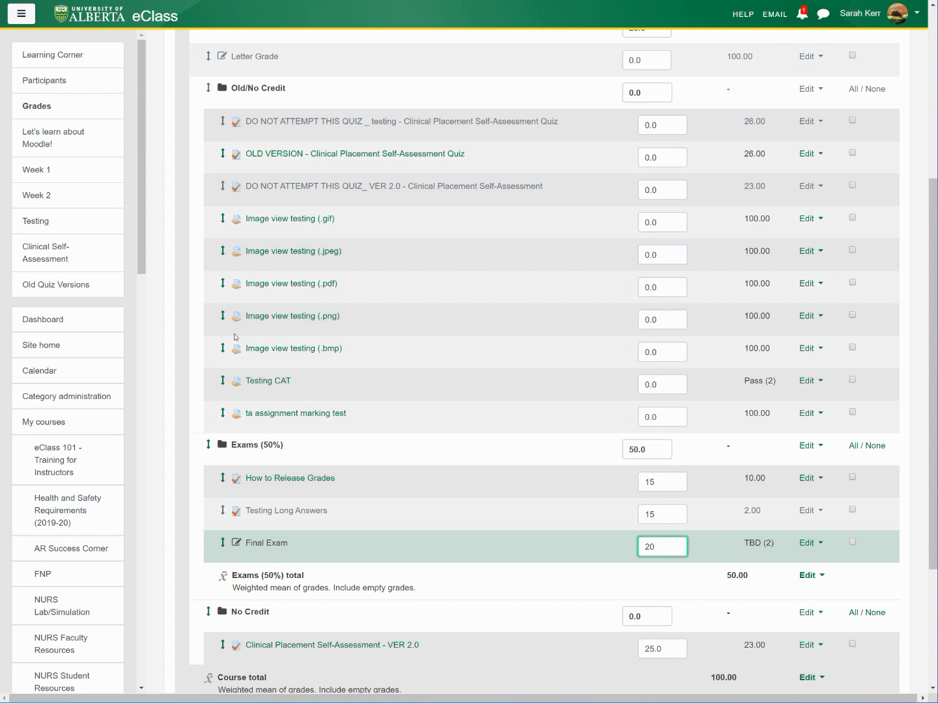
scroll(234, 338, "down", 3)
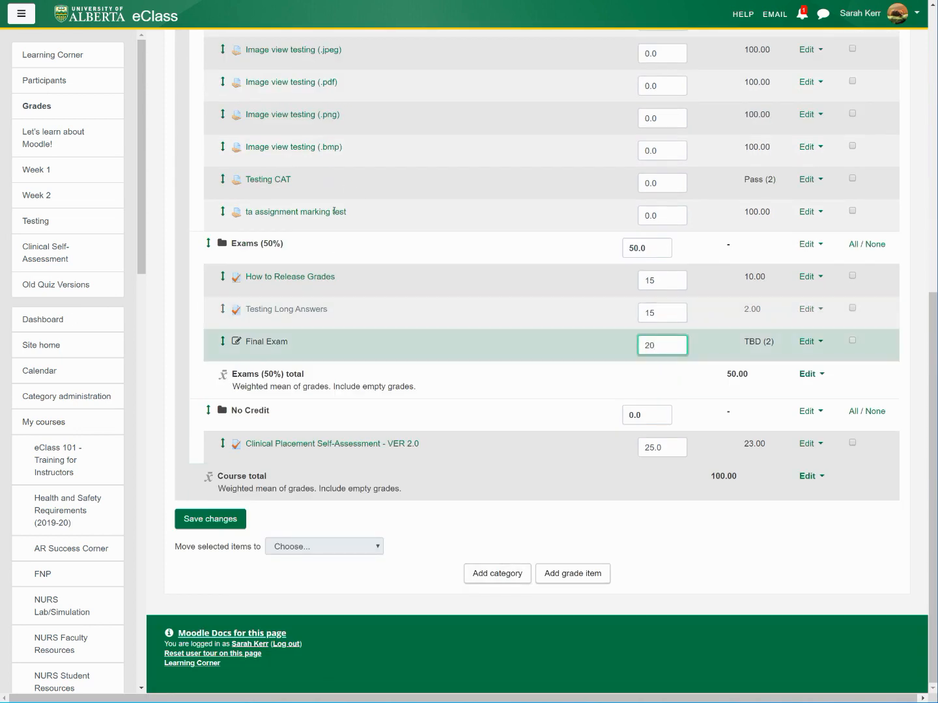
key("Return")
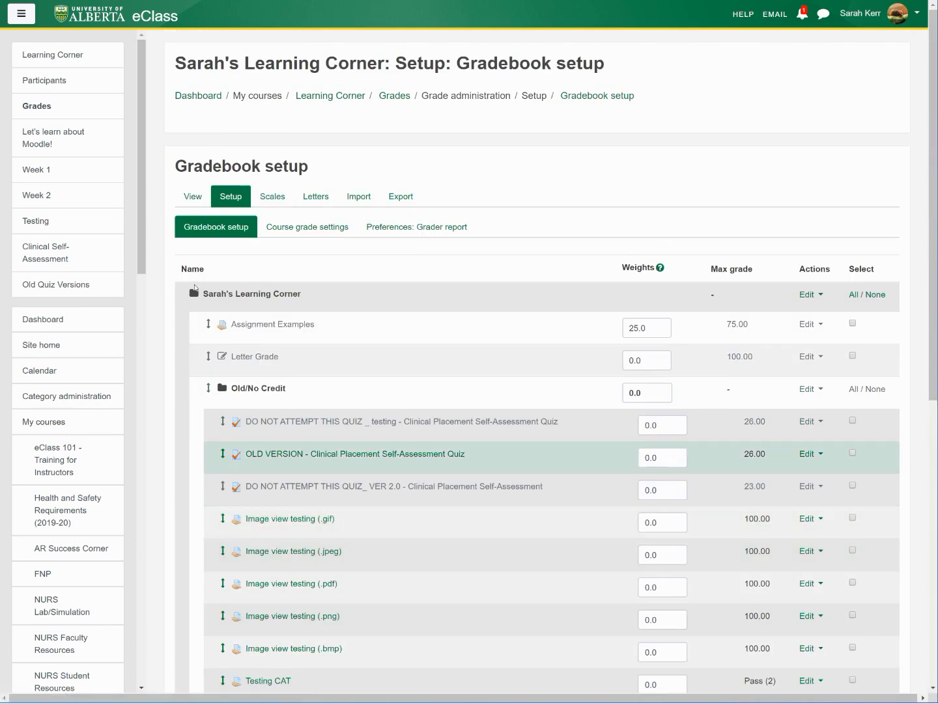
Add a new grade item named "Letter Grade" with grade type Value and a maximum grade of 100, and save it.
scroll(190, 295, "down", 5)
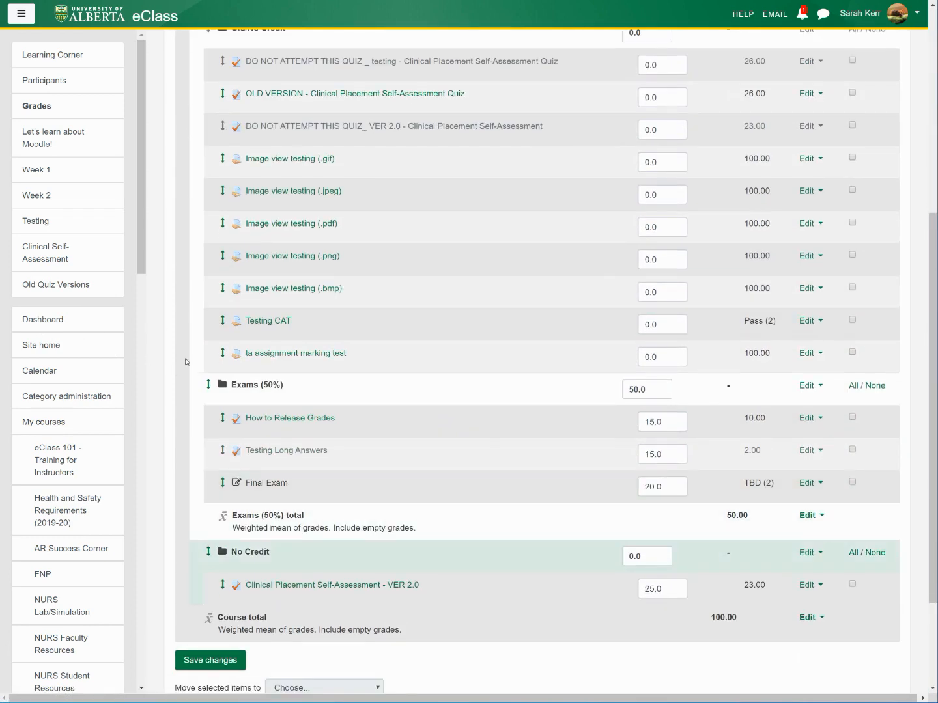
scroll(178, 361, "down", 2)
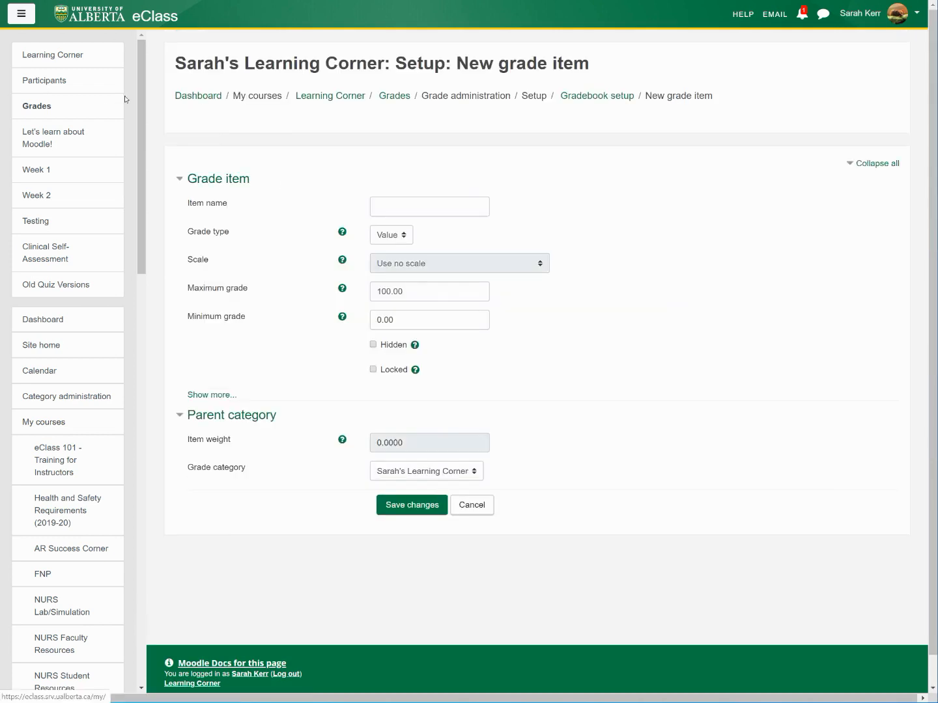
type("Letter Grade")
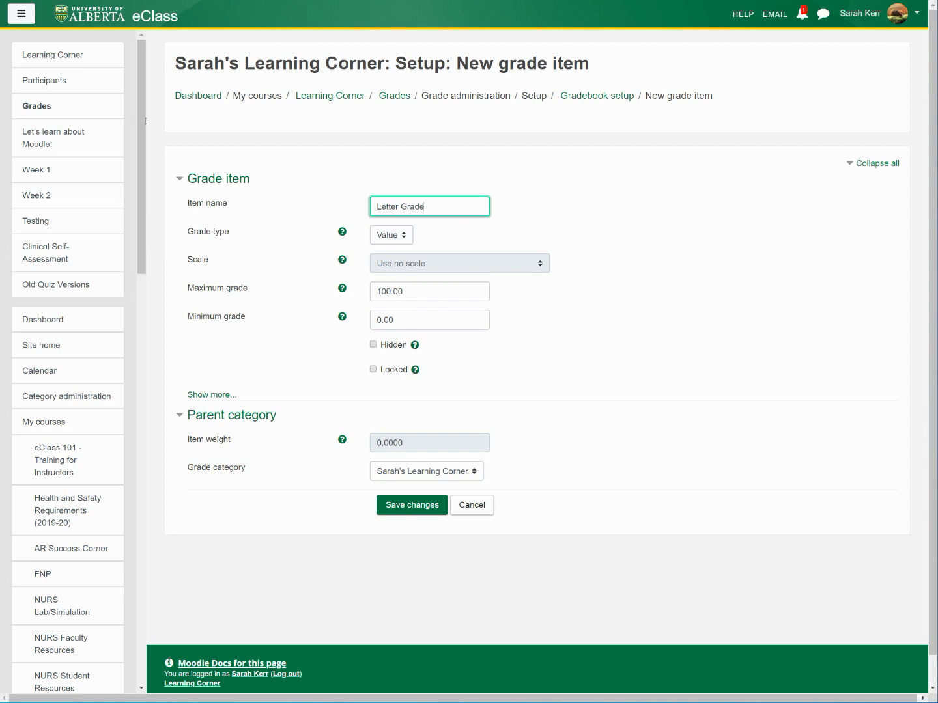
key("Tab")
key("alt+Down")
key("Down")
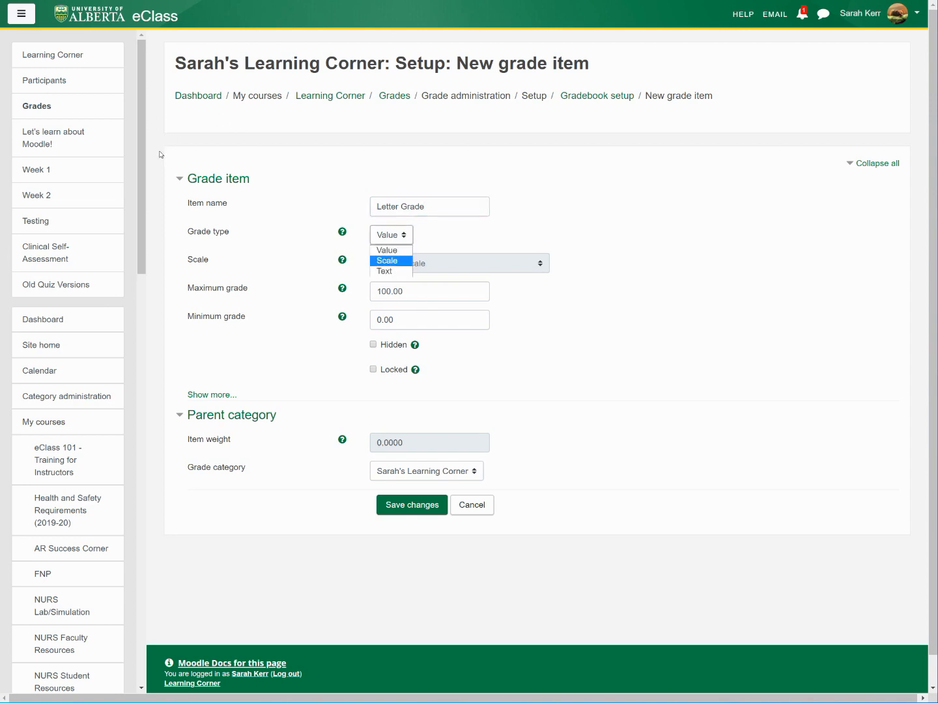
key("Up")
key("Return")
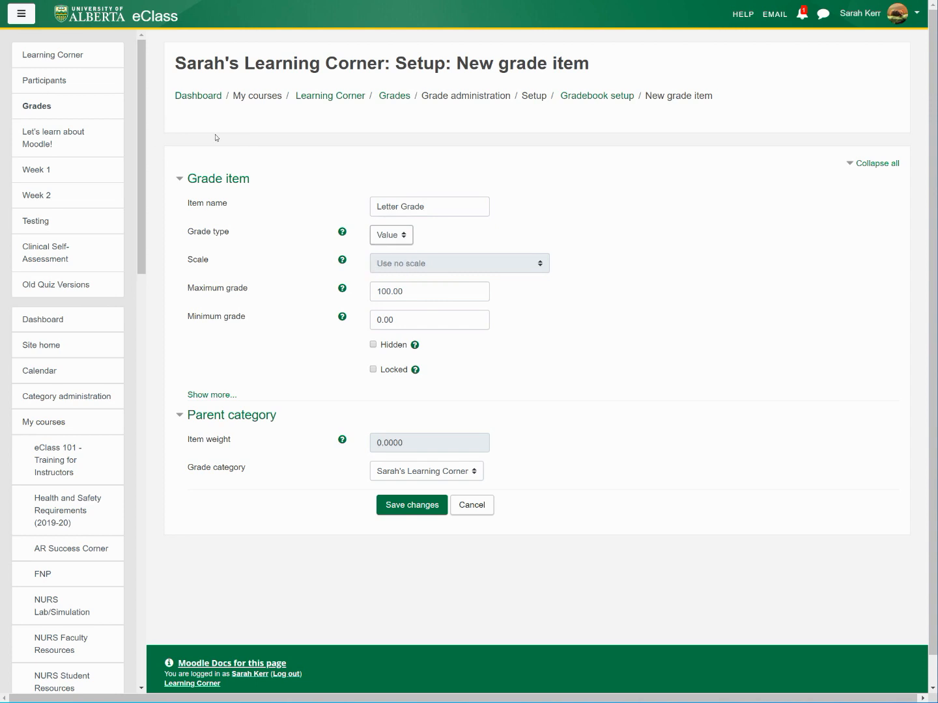
scroll(159, 195, "down", 1)
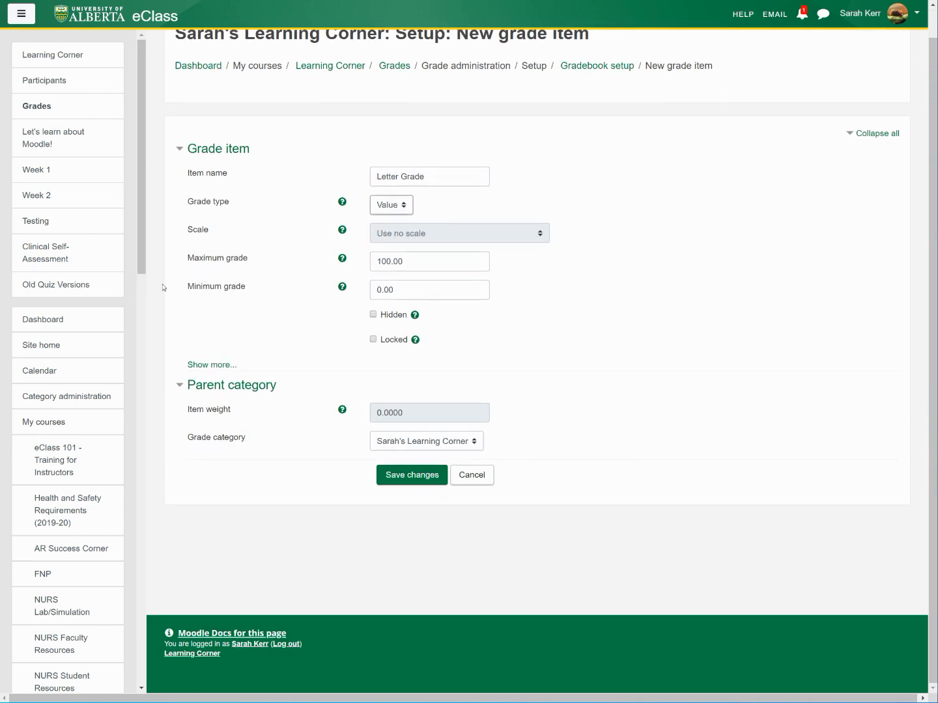
left_click(412, 474)
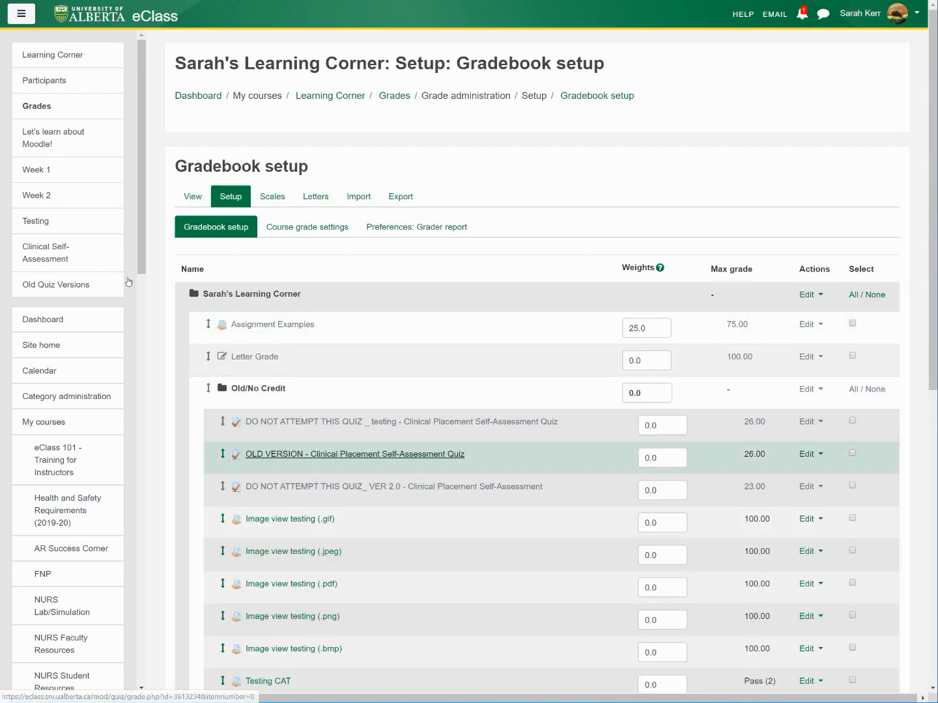
Open the new Letter Grade item's calculation and add the ID numbers "exams" for the Exams category total and "assignment" for Assignment Examples.
scroll(351, 443, "down", 5)
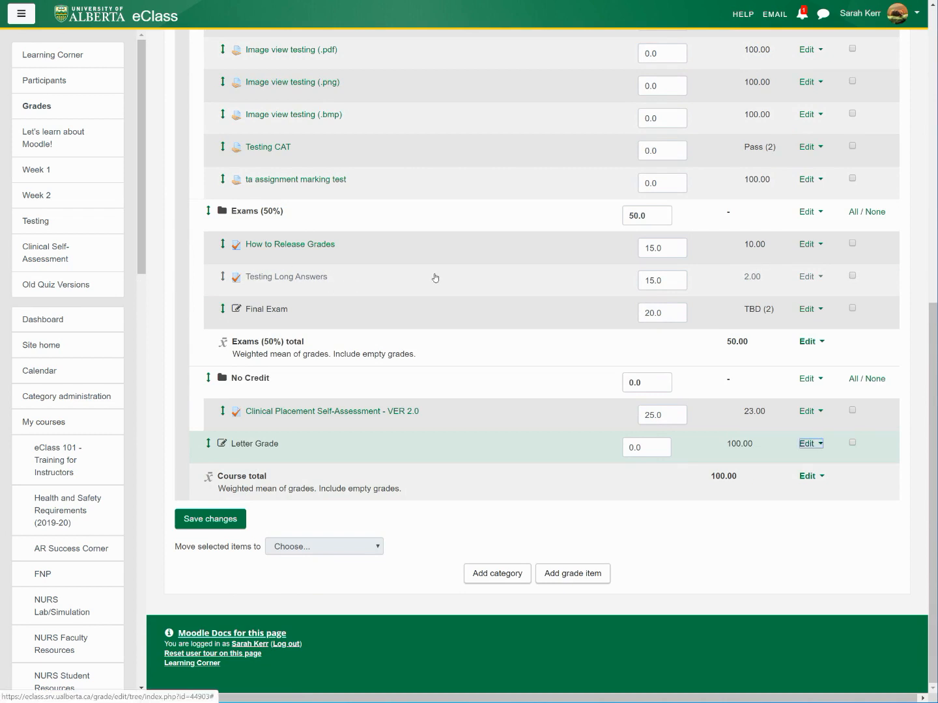
left_click(810, 444)
left_click(781, 483)
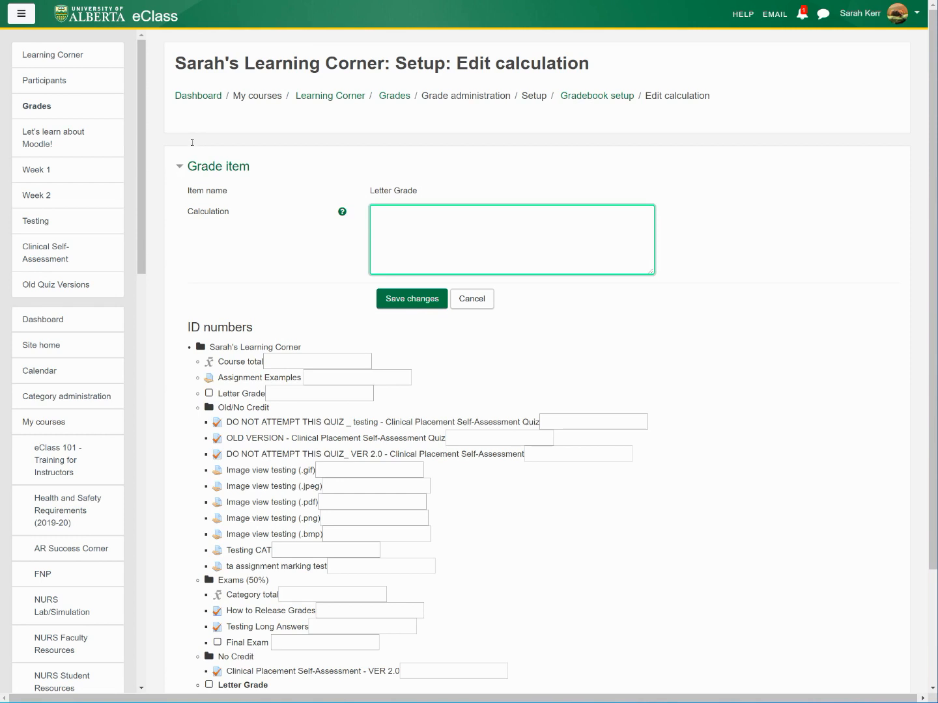
scroll(79, 267, "down", 3)
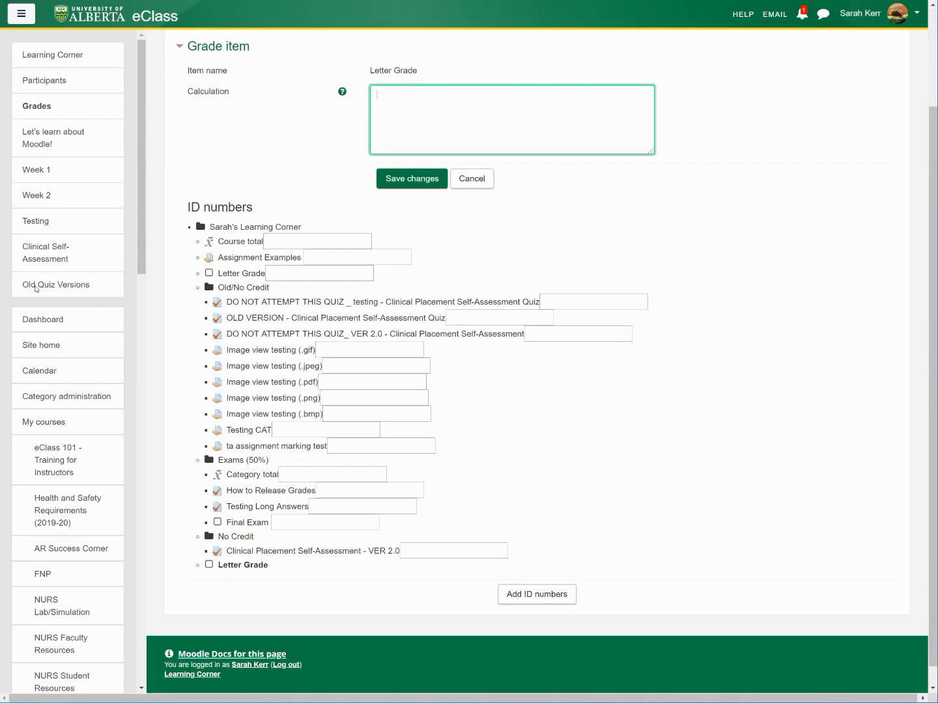
left_click(332, 474)
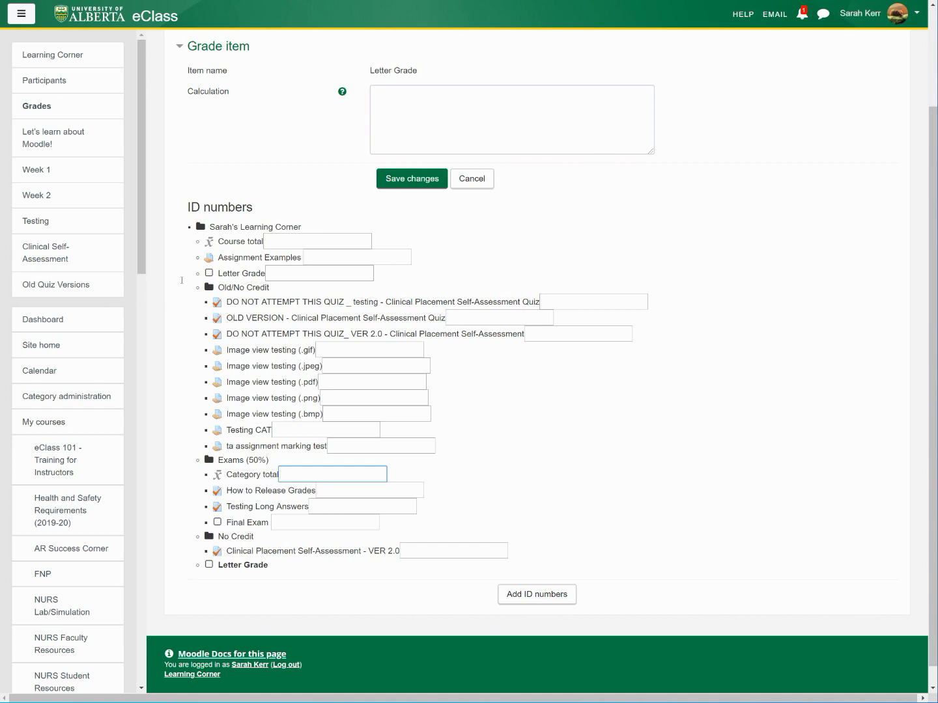
type("exams")
left_click(332, 257)
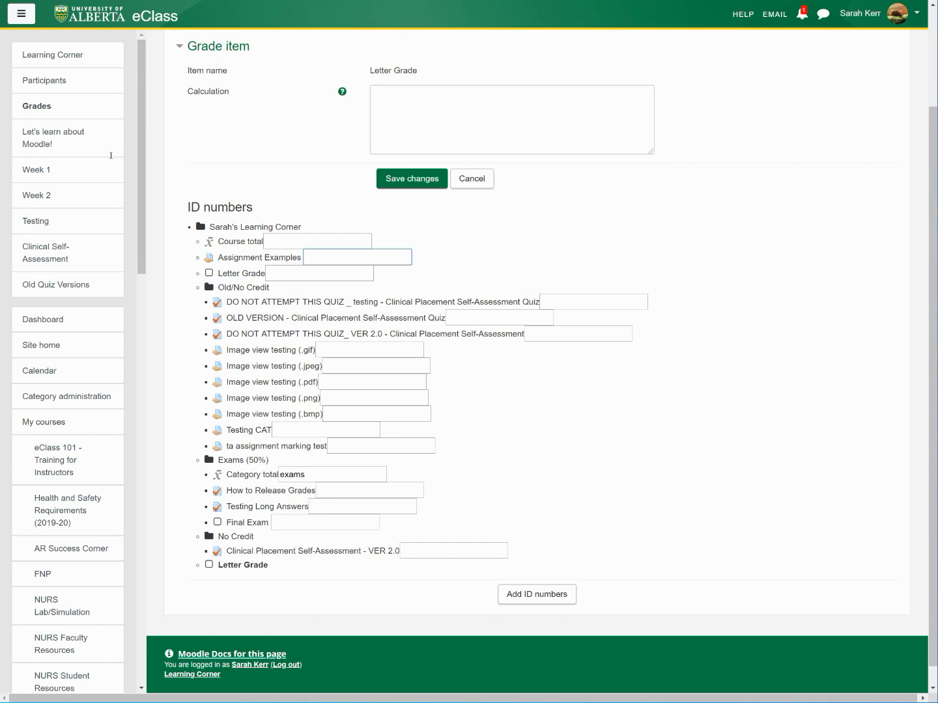
type("assignment")
key("Return")
scroll(255, 287, "down", 1)
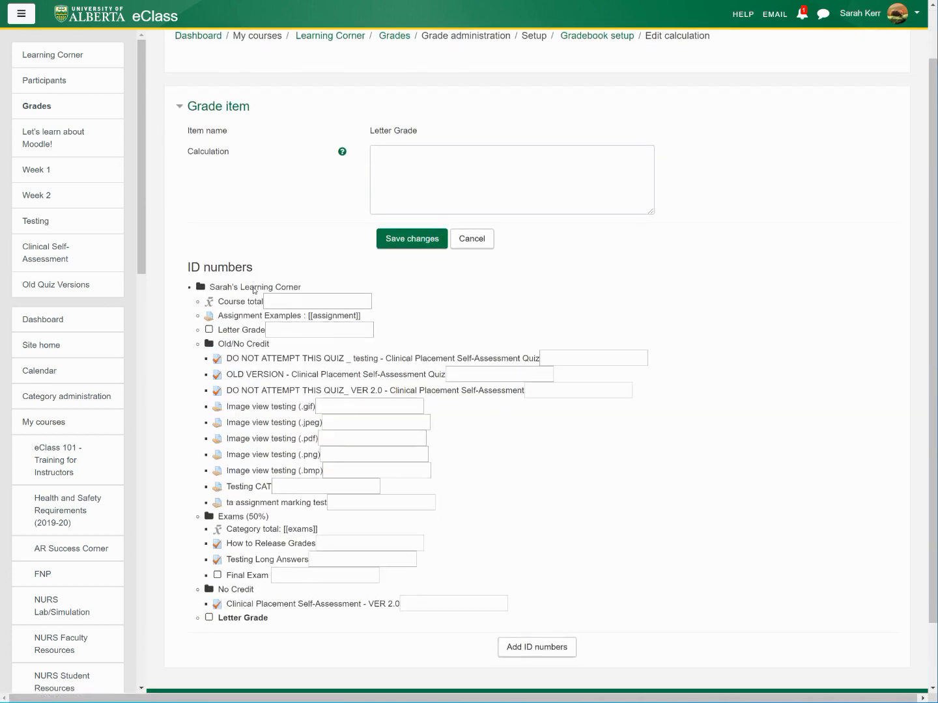
Start the Letter Grade calculation with an equals sign followed by the Exams category total's ID [[exams]].
scroll(254, 290, "down", 1)
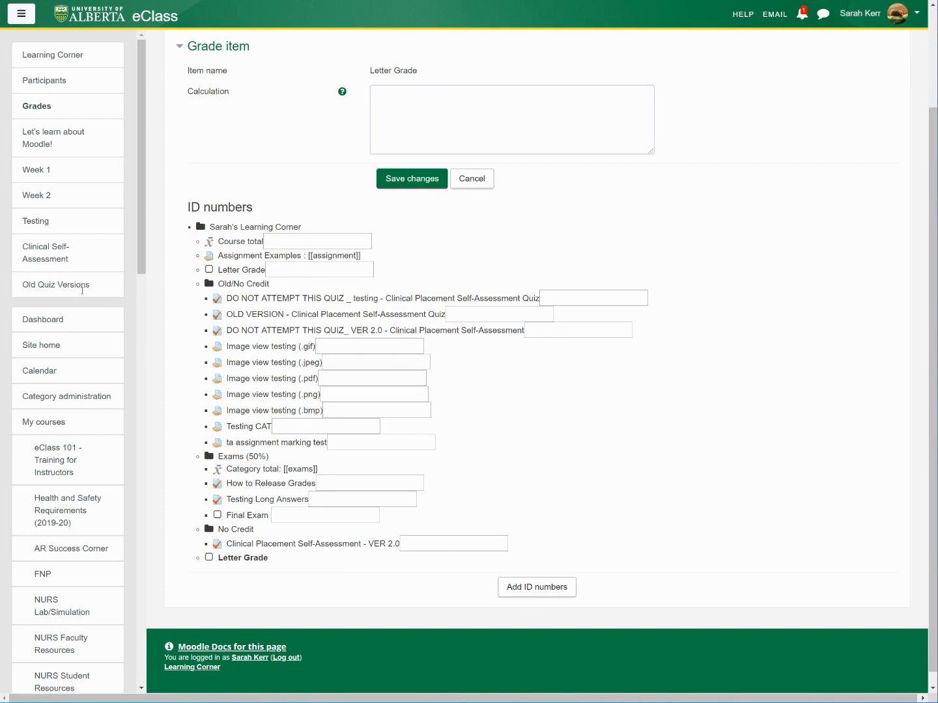
left_click_drag(318, 470, 283, 470)
key("ctrl+c")
scroll(199, 196, "up", 2)
left_click(501, 225)
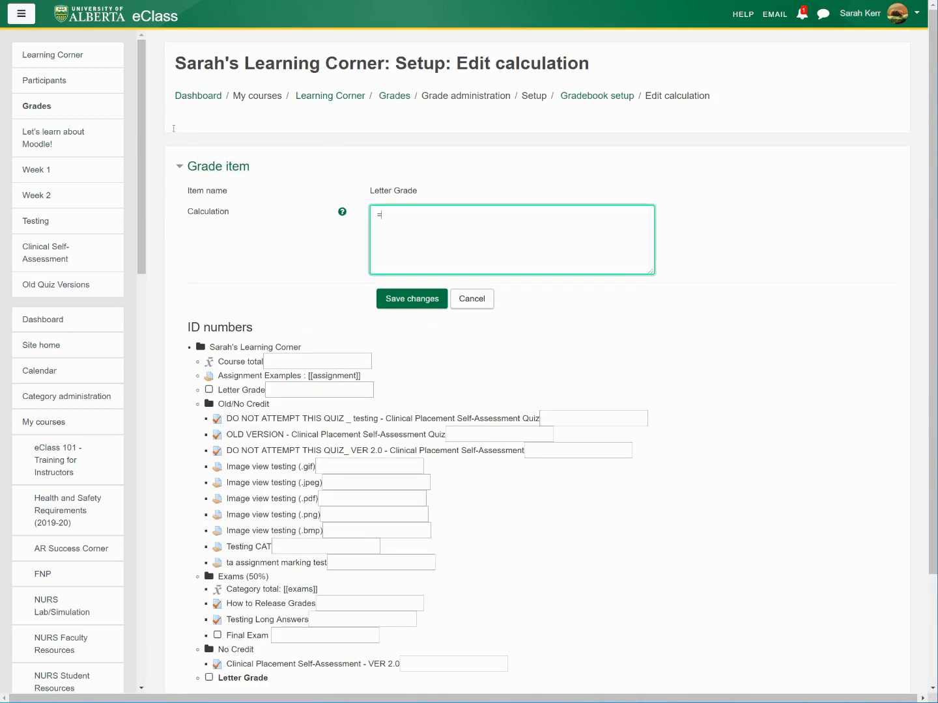
type("=")
key("ctrl+v")
Complete the Letter Grade calculation as =[[exams]] + [[assignment]] and save it.
mouse_move(362, 376)
left_mouse_down()
mouse_move(316, 384)
mouse_move(306, 377)
mouse_move(359, 376)
mouse_move(307, 376)
left_mouse_up()
key("ctrl+c")
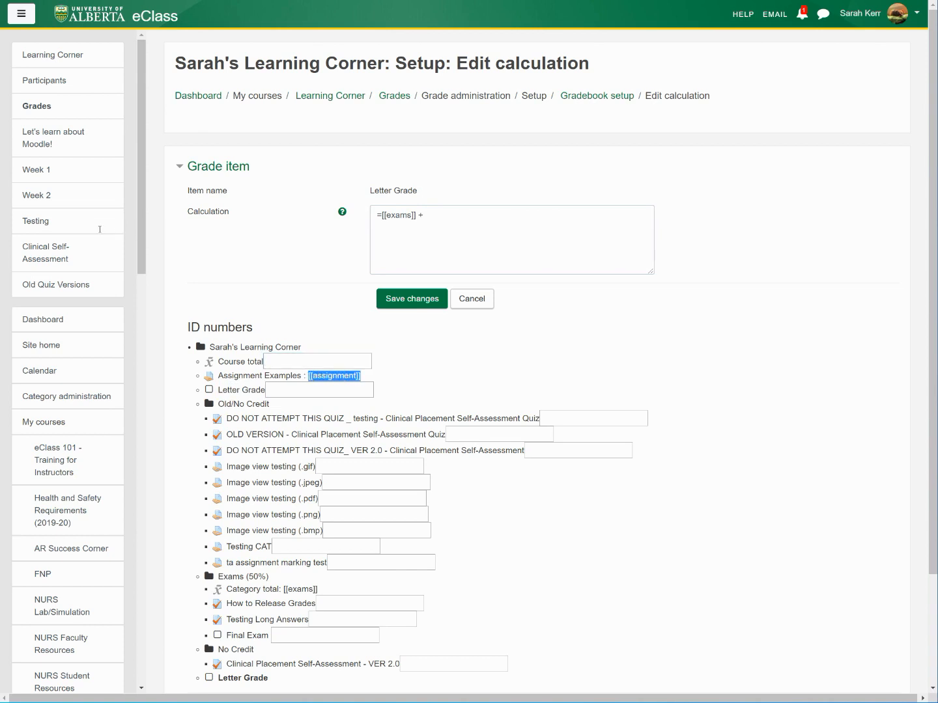
left_click(459, 216)
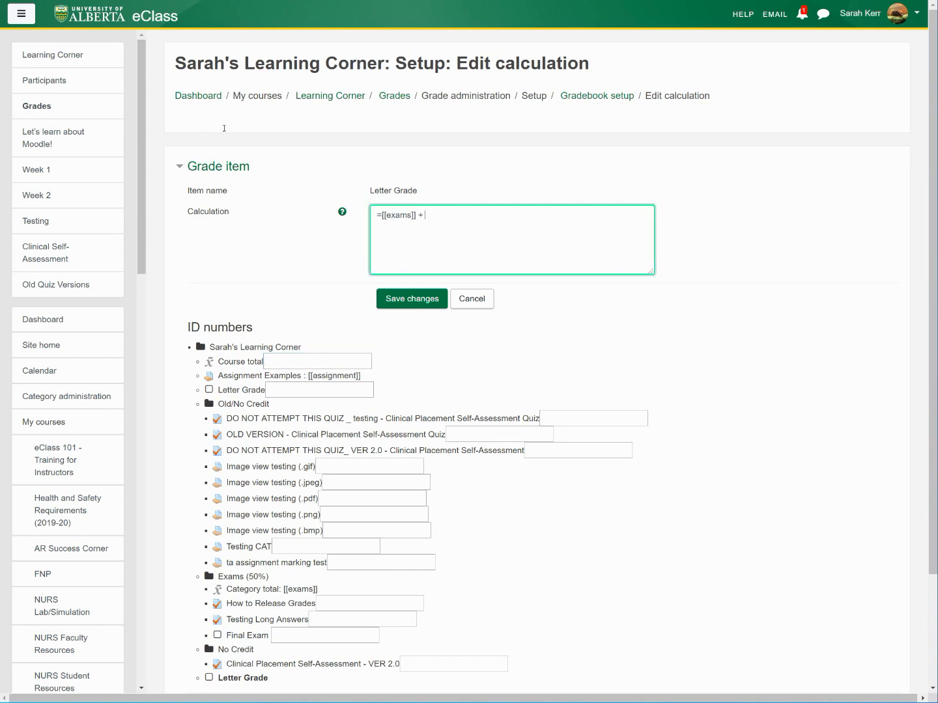
key("ctrl+v")
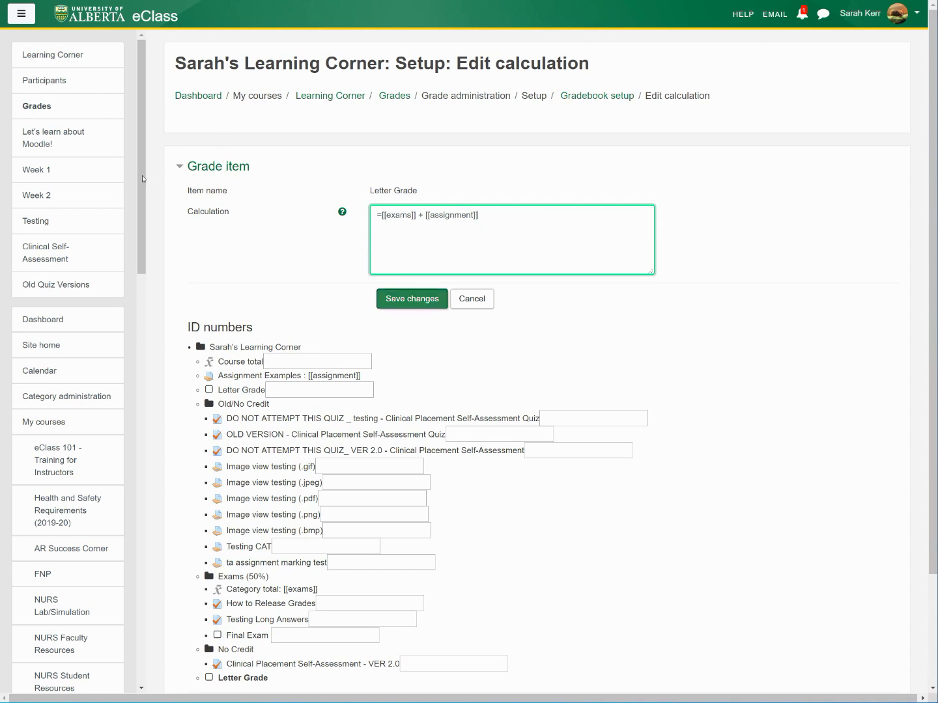
left_click(412, 299)
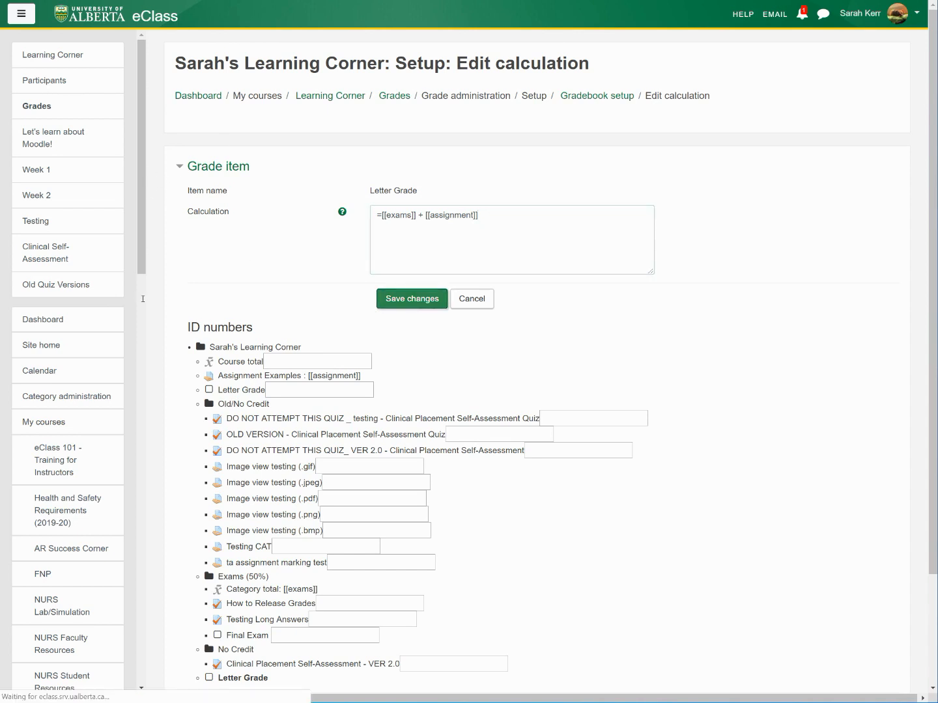
Check the Letter Grade item in the gradebook setup and examine the course's grade letters and their percentage boundaries, including the editing form.
scroll(308, 449, "down", 5)
scroll(308, 450, "down", 4)
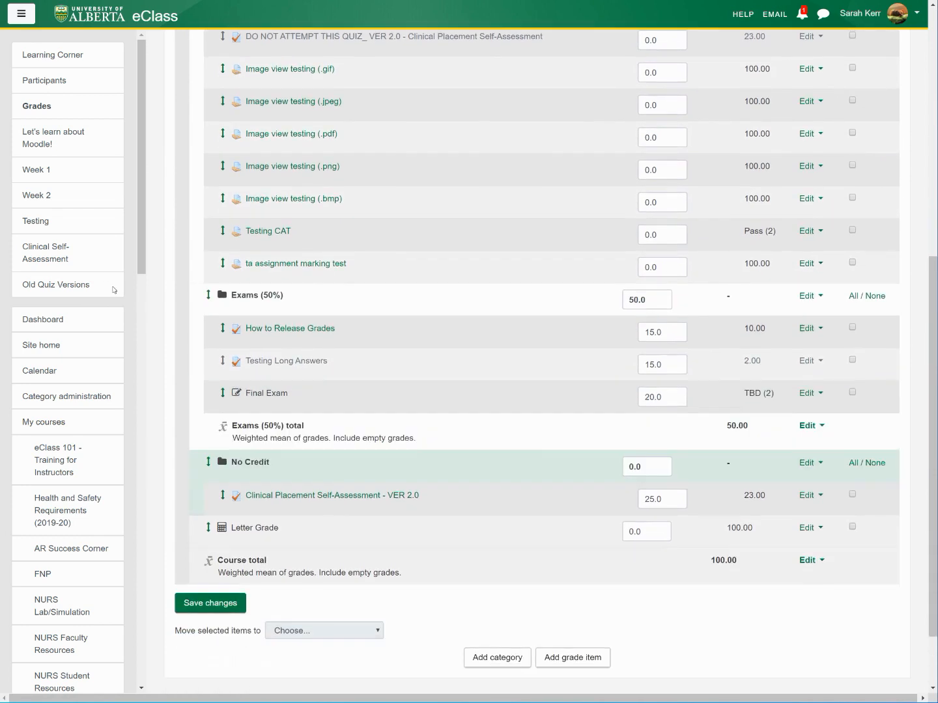
scroll(146, 159, "up", 7)
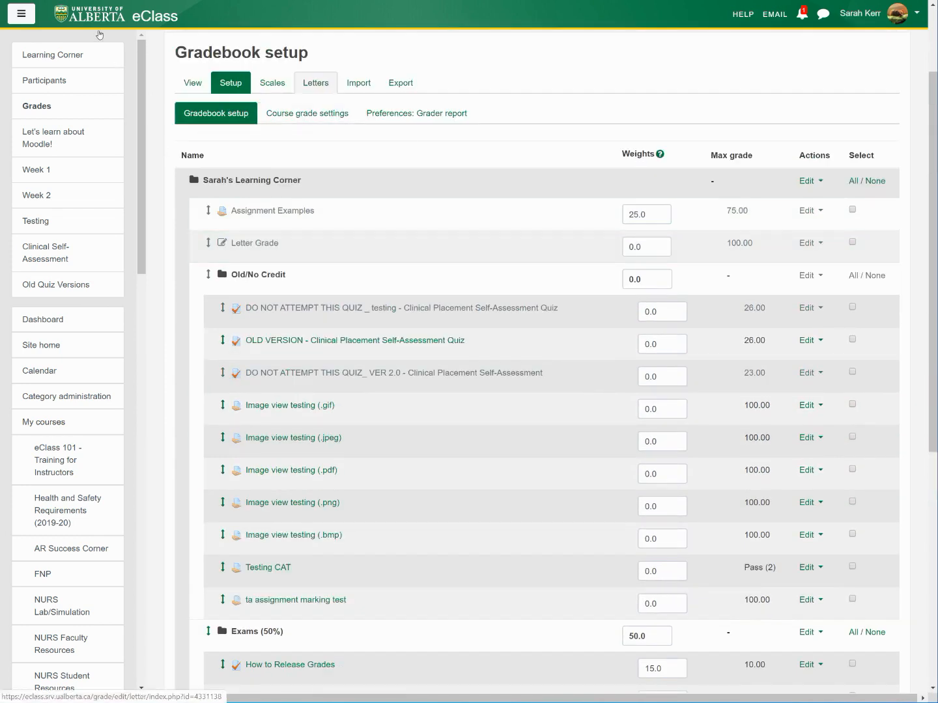
scroll(299, 82, "up", 1)
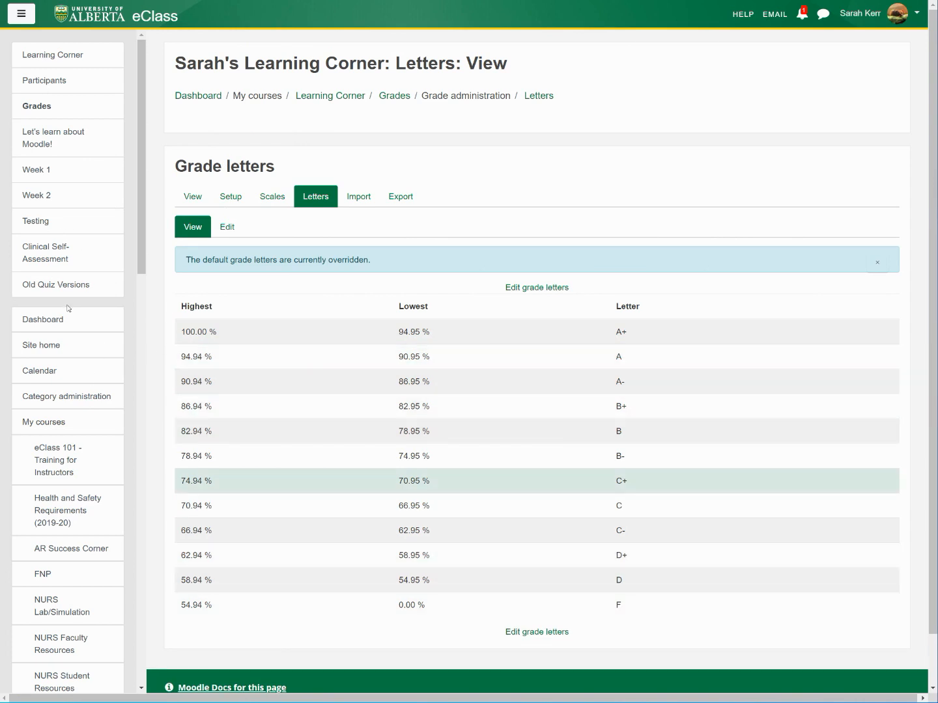
left_click(536, 288)
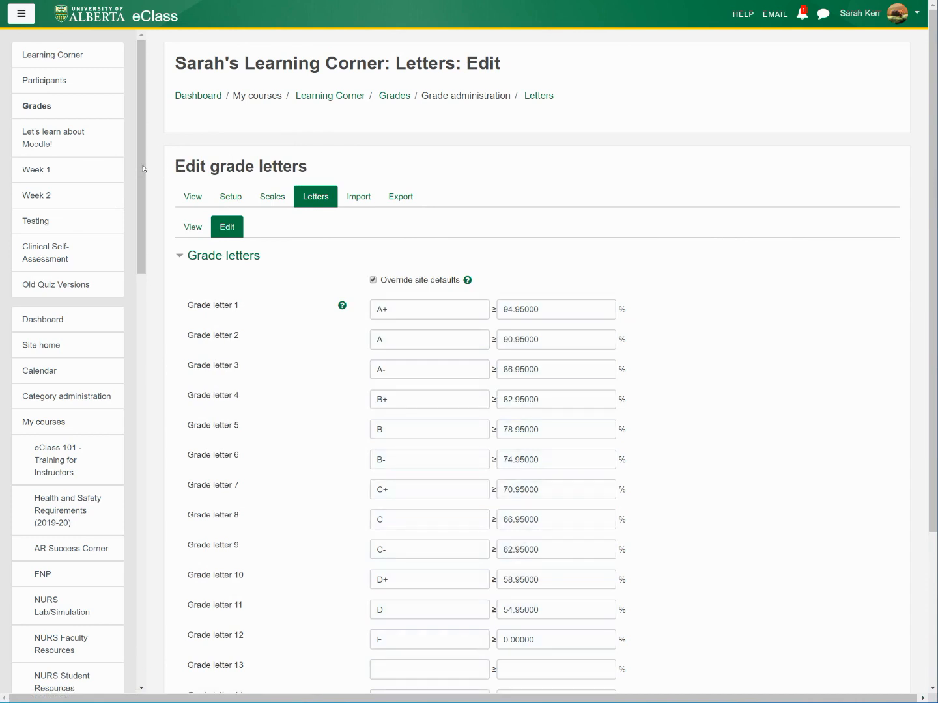
scroll(291, 241, "down", 2)
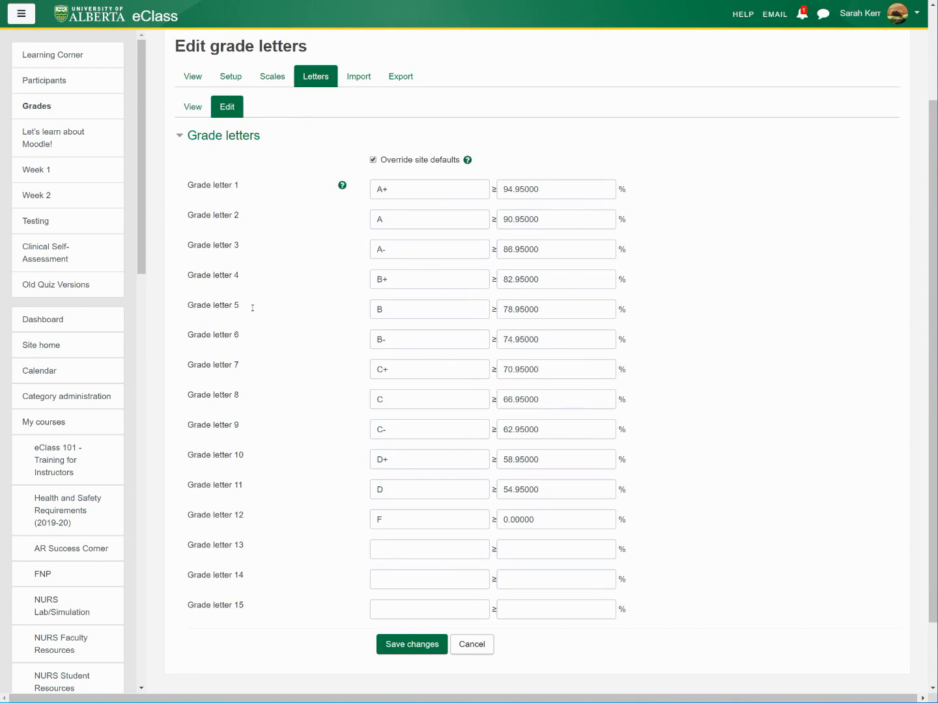
scroll(283, 318, "up", 2)
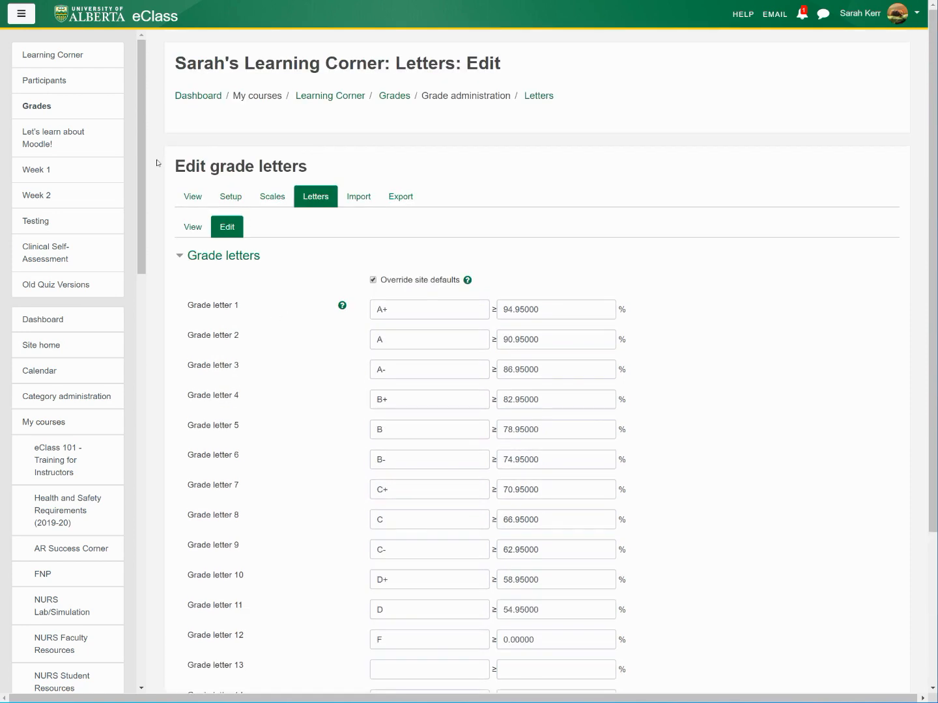
scroll(281, 259, "down", 2)
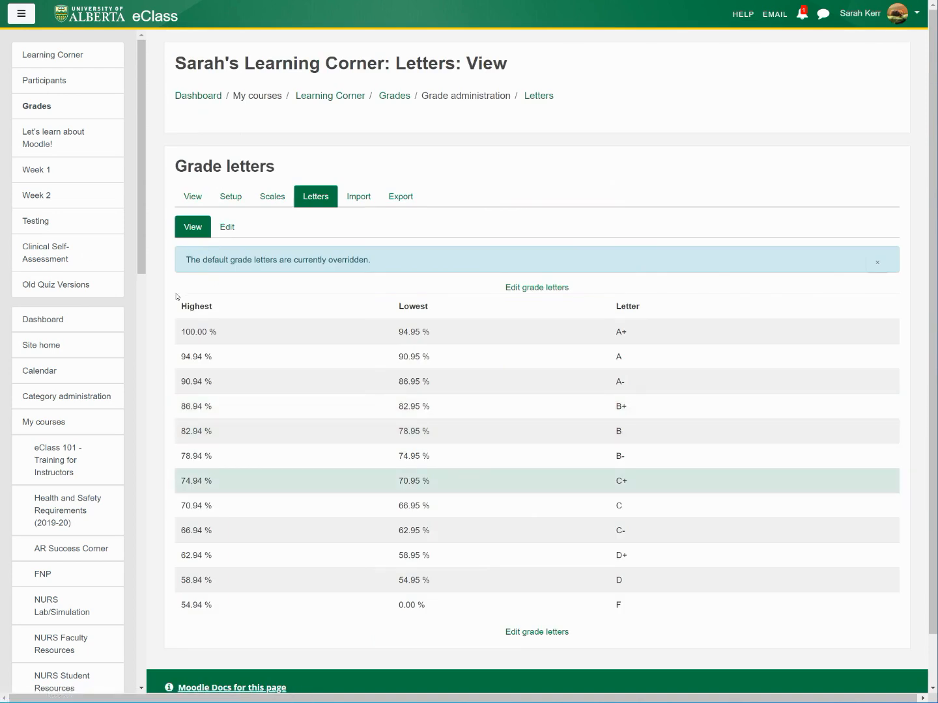
scroll(206, 321, "down", 1)
scroll(202, 320, "up", 1)
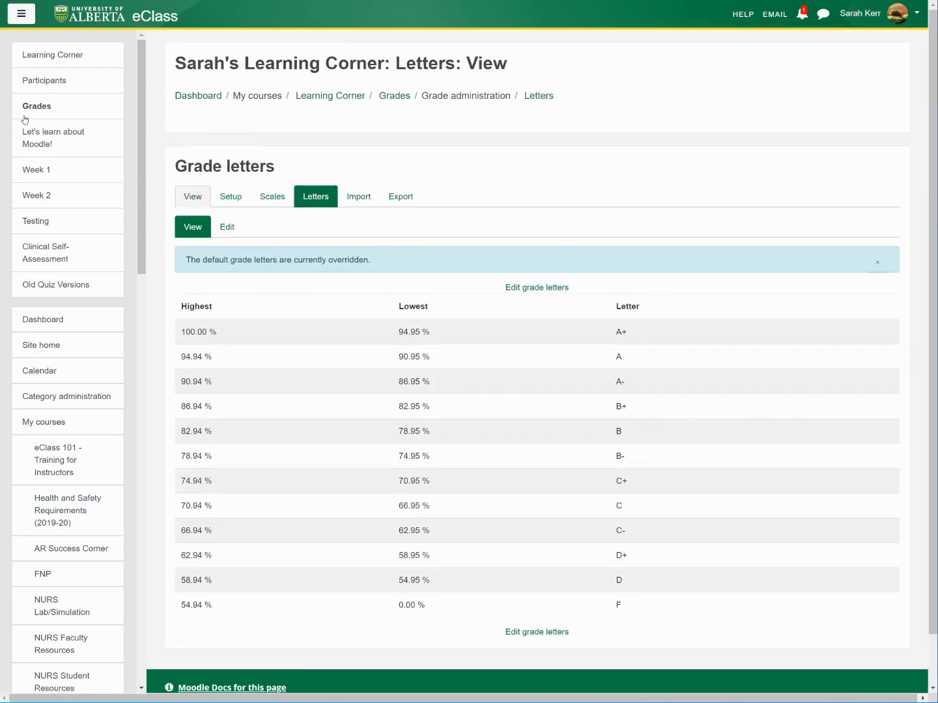
View the grader report and return to the gradebook setup to review the Exams (50%), No Credit and Letter Grade entries.
left_click(198, 194)
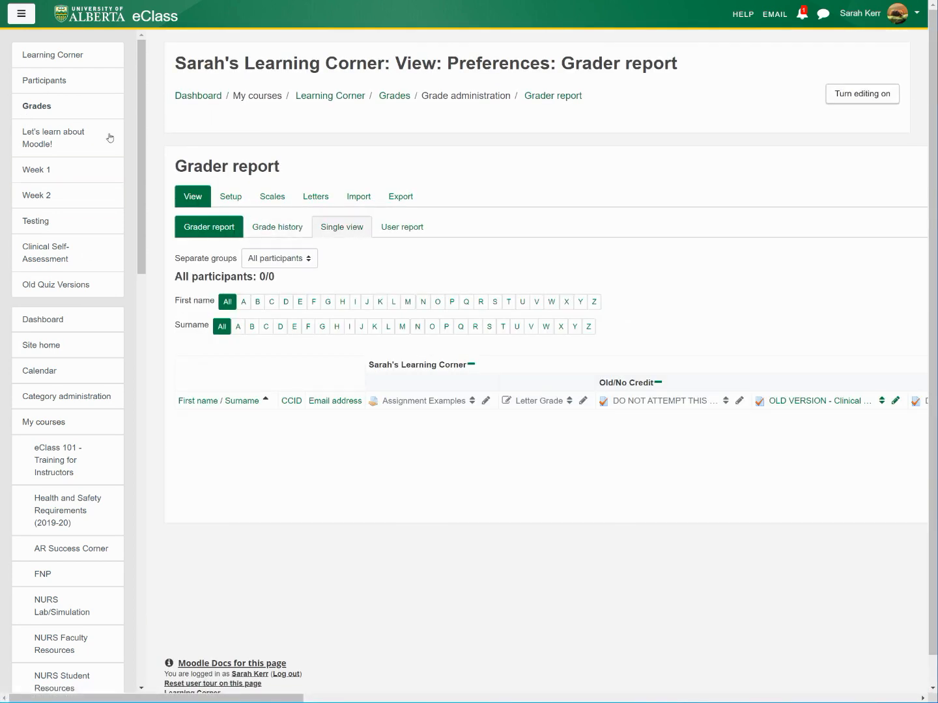
left_click(48, 113)
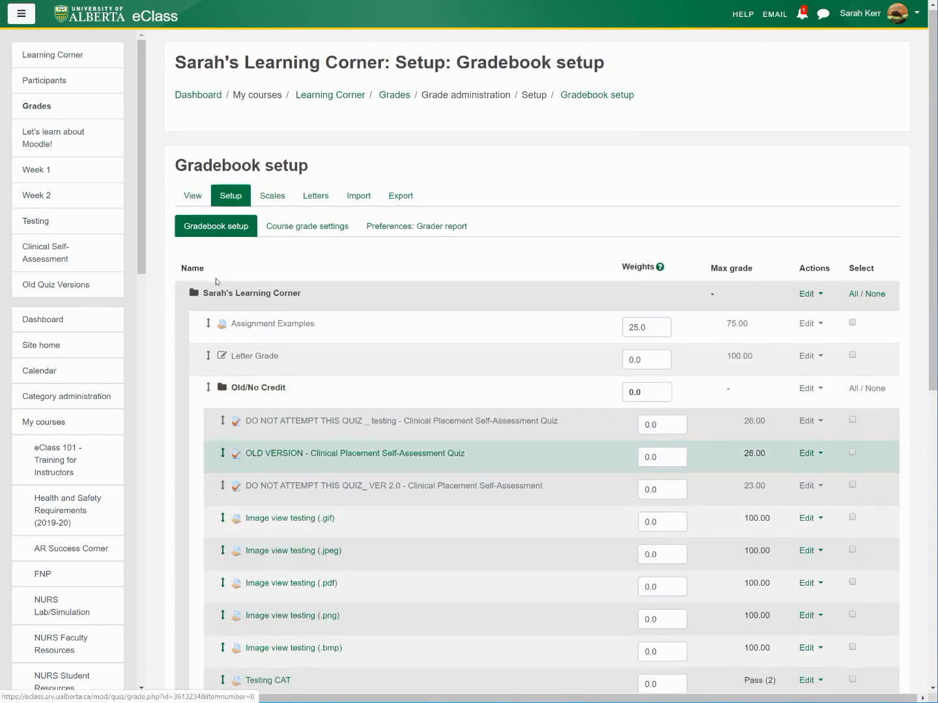
scroll(216, 277, "down", 6)
scroll(276, 336, "down", 2)
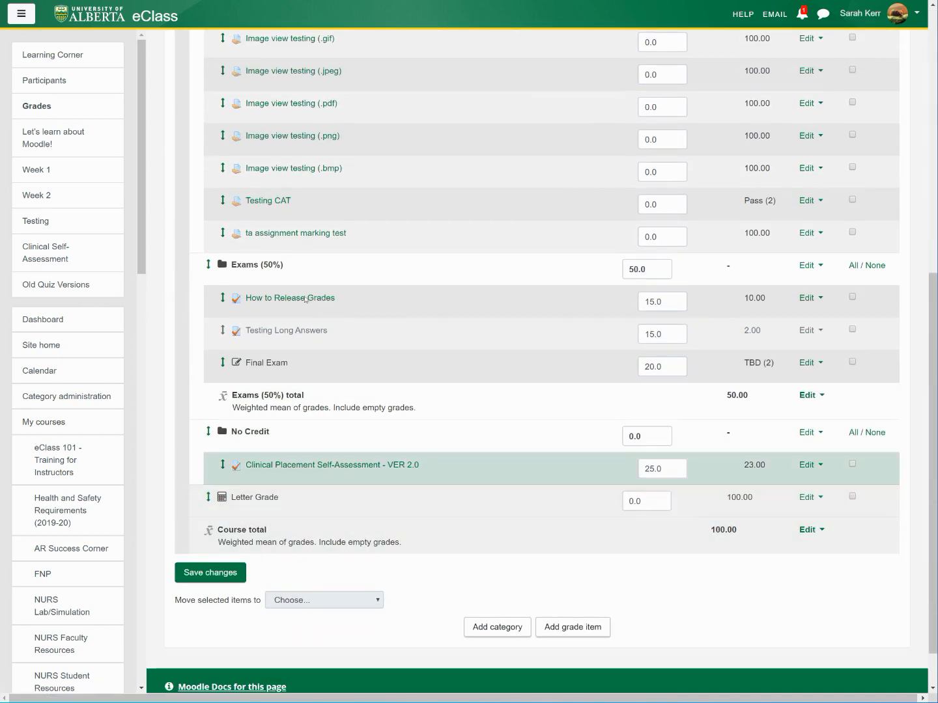
Examine the Letter Grade item's settings, including the options for rescaling existing grades, and leave without saving.
left_click(811, 497)
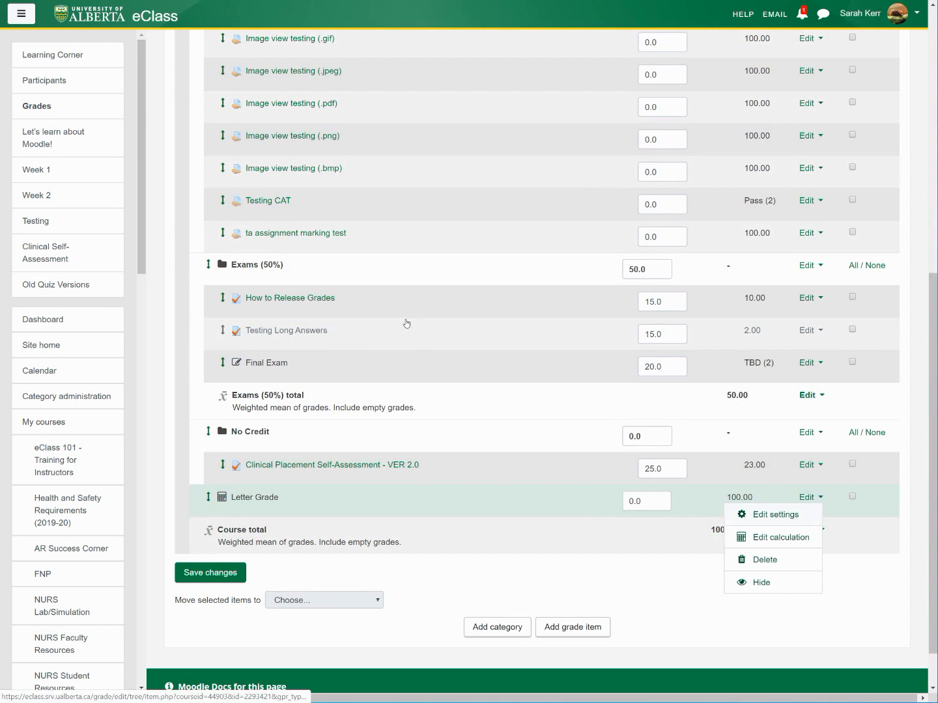
left_click(771, 536)
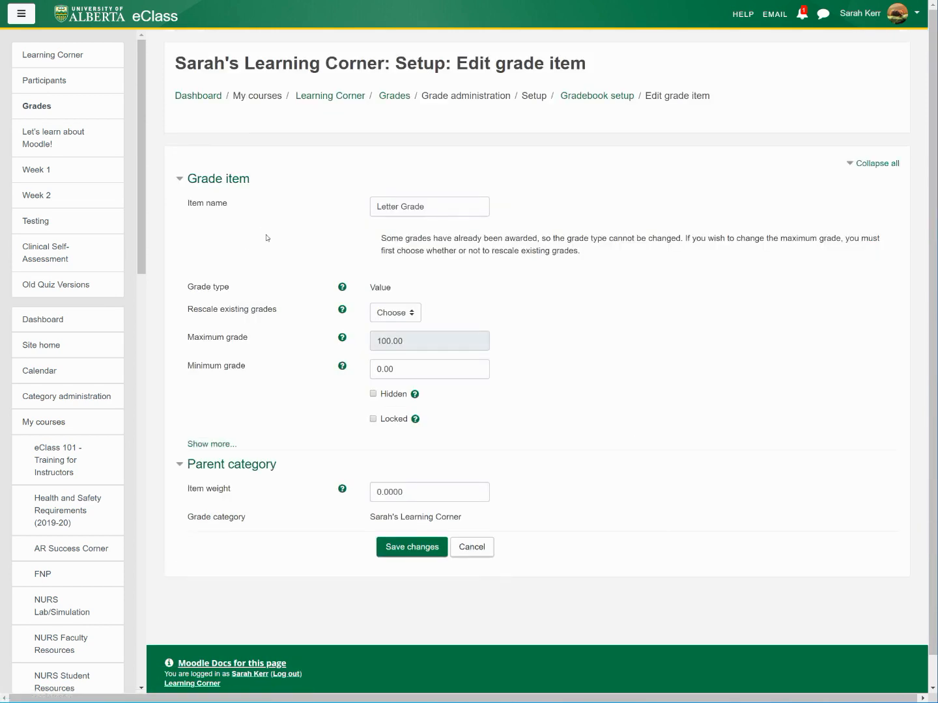
scroll(274, 234, "down", 1)
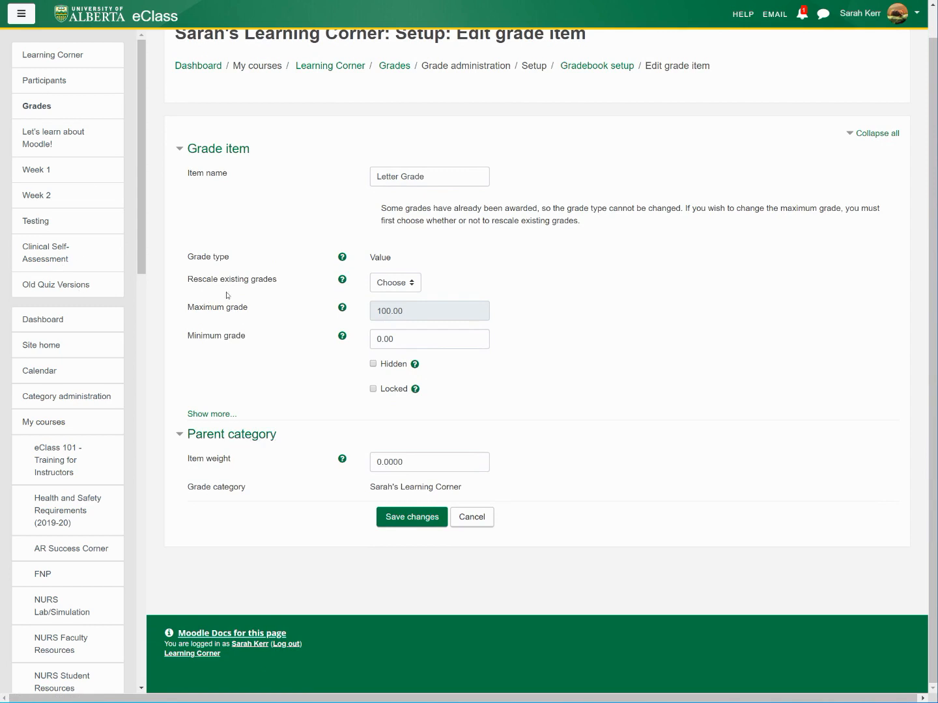
scroll(276, 232, "up", 1)
left_click(396, 313)
left_click(165, 189)
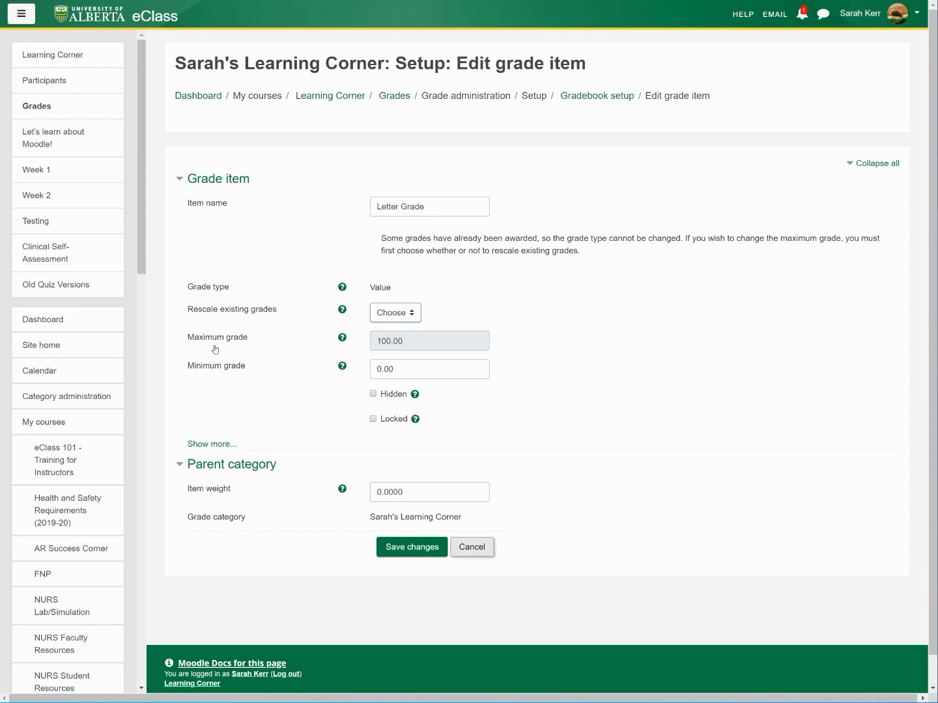
left_click(475, 548)
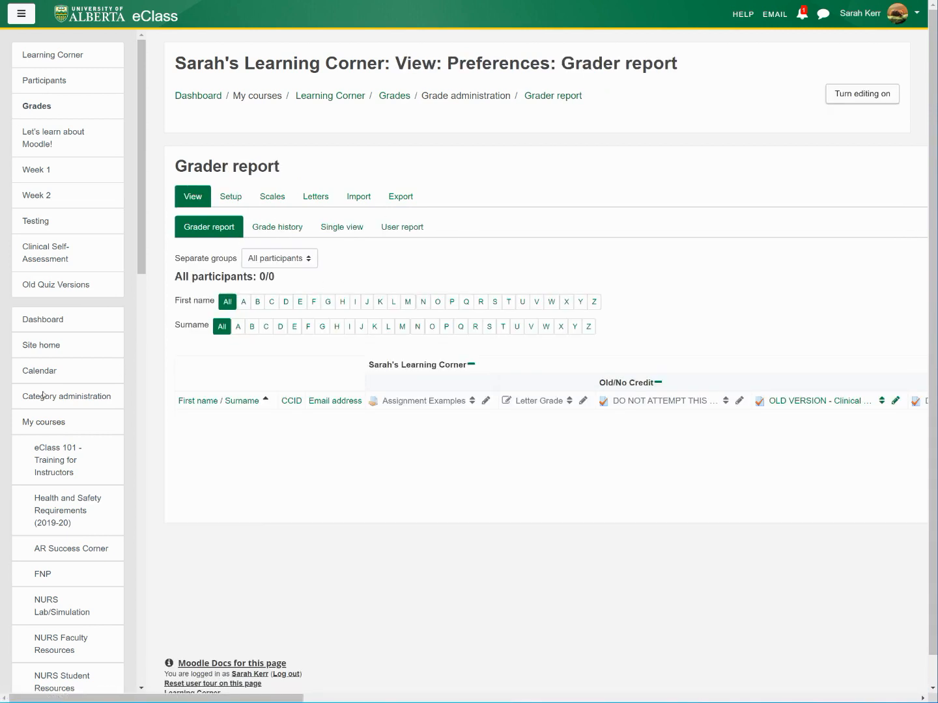
View the Learning Corner grader report across its grade columns and return to the gradebook setup.
scroll(85, 446, "right", 10)
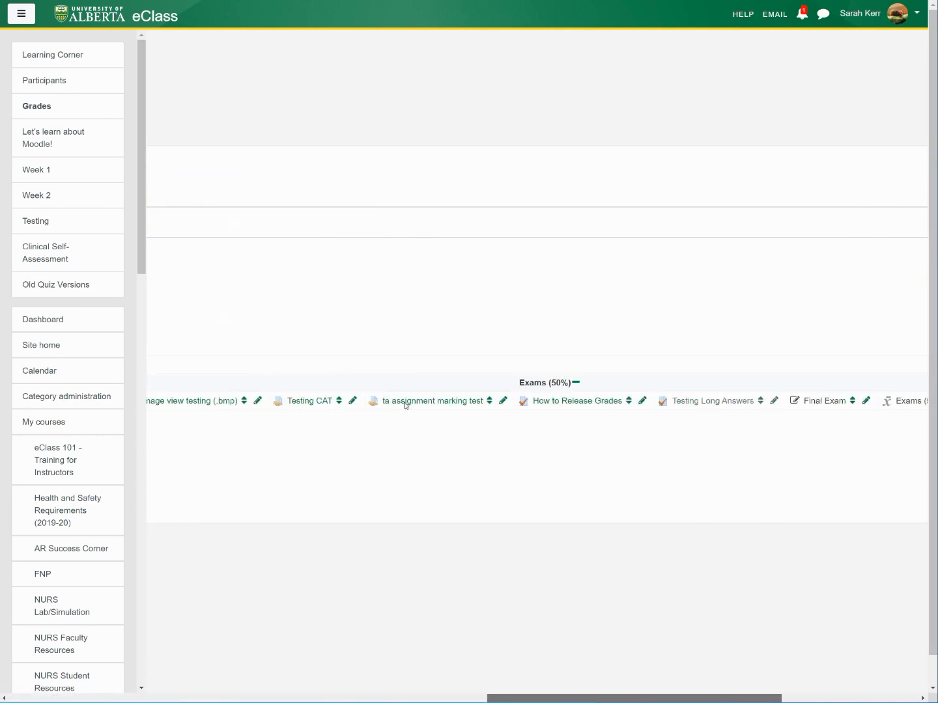
scroll(109, 394, "left", 10)
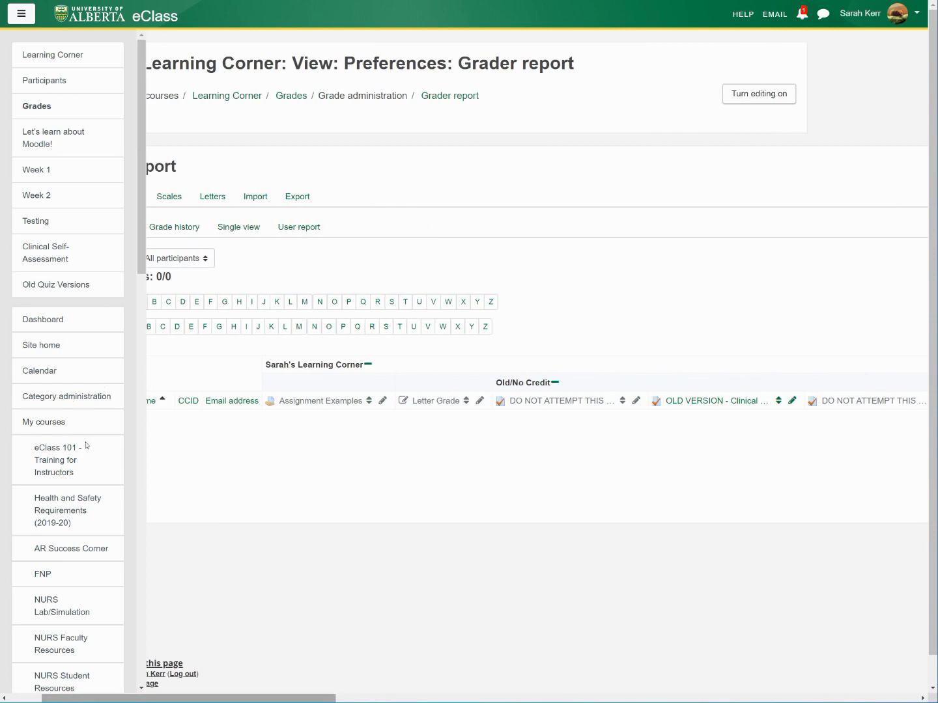
left_click(231, 196)
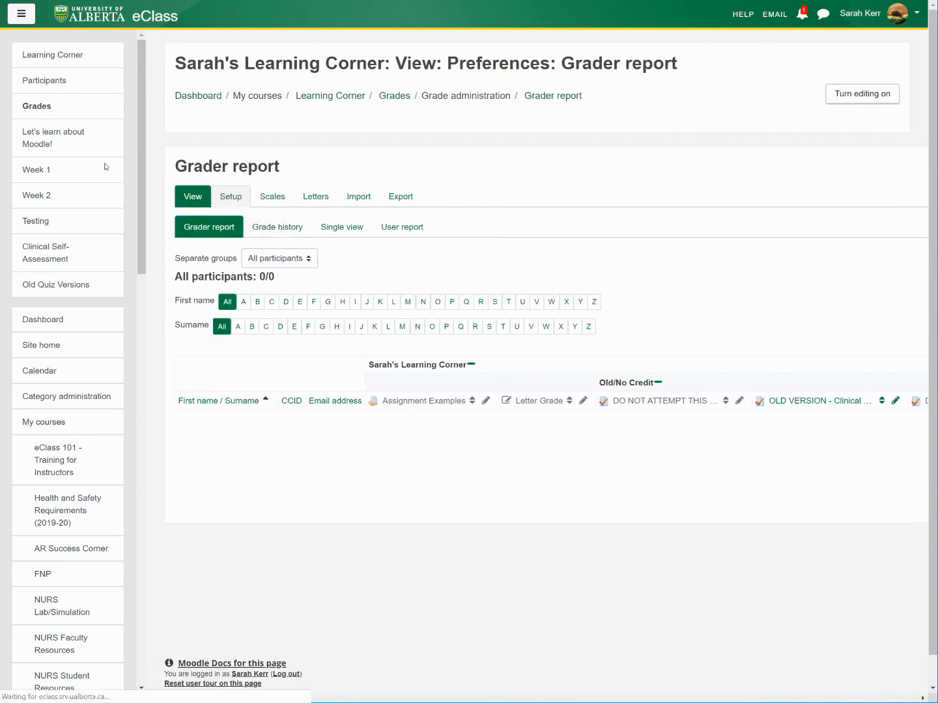
scroll(191, 317, "down", 3)
scroll(255, 258, "up", 3)
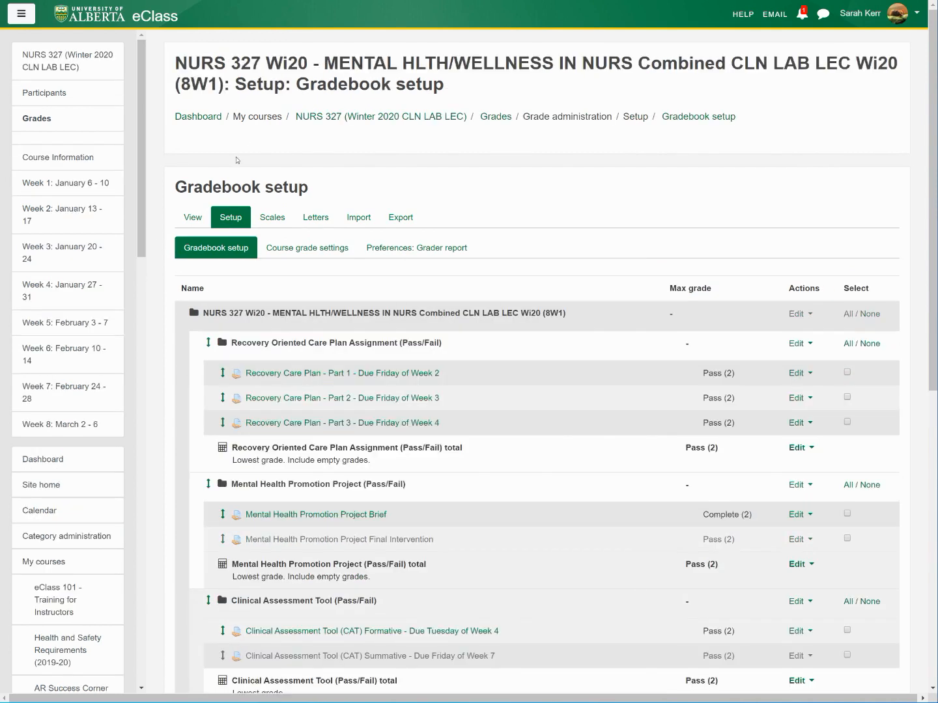
Examine the NURS 327 gradebook's pass/fail categories and the Pass/Fail item's calculation, leaving the calculation without saving.
scroll(223, 168, "down", 2)
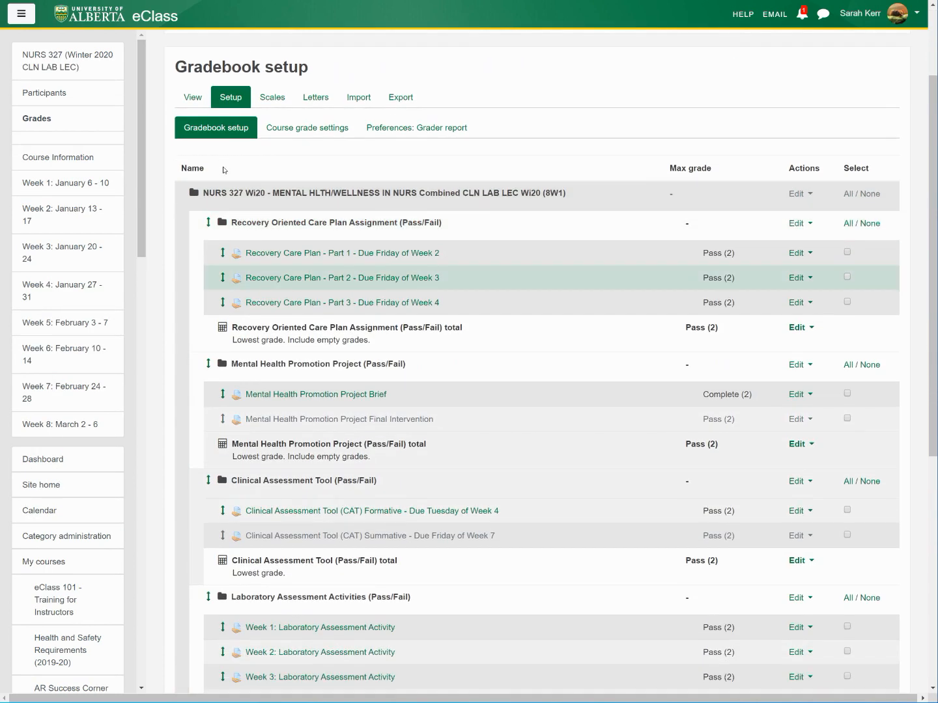
scroll(224, 170, "down", 2)
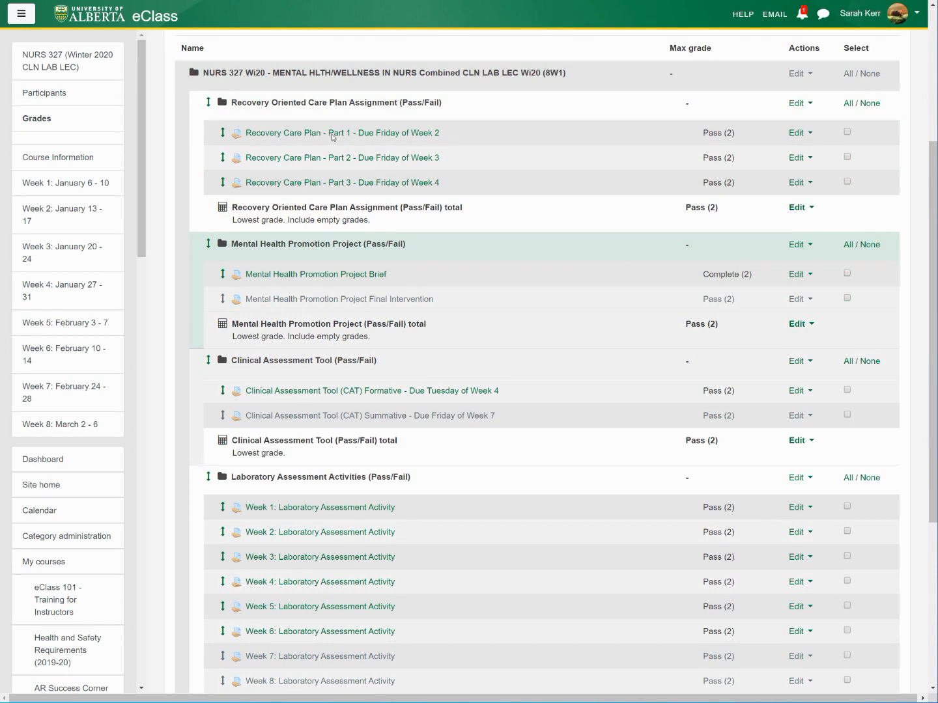
scroll(201, 156, "down", 1)
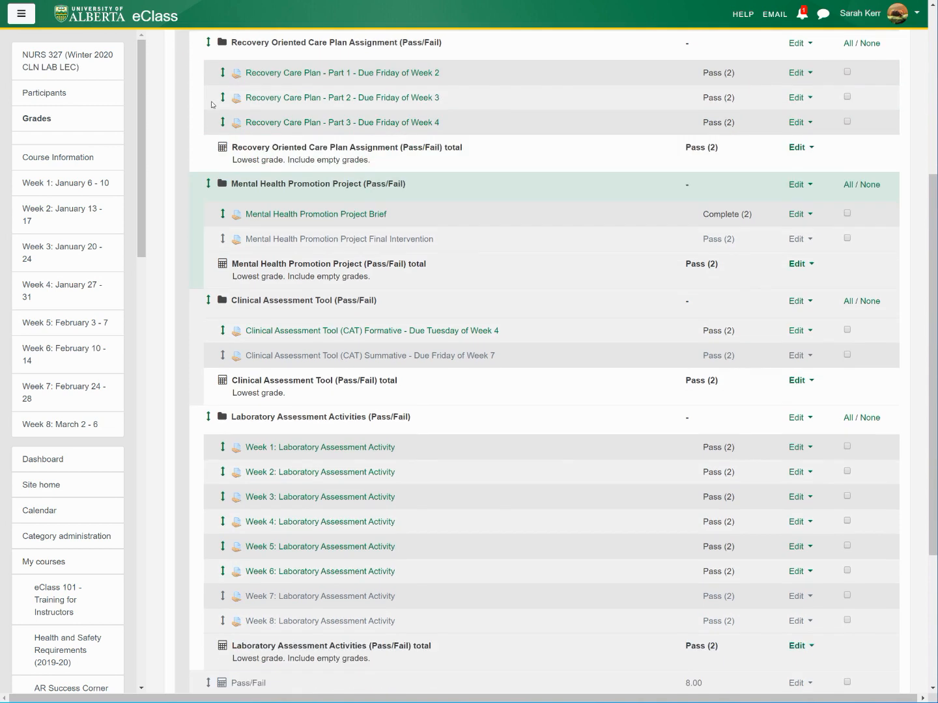
scroll(140, 137, "up", 1)
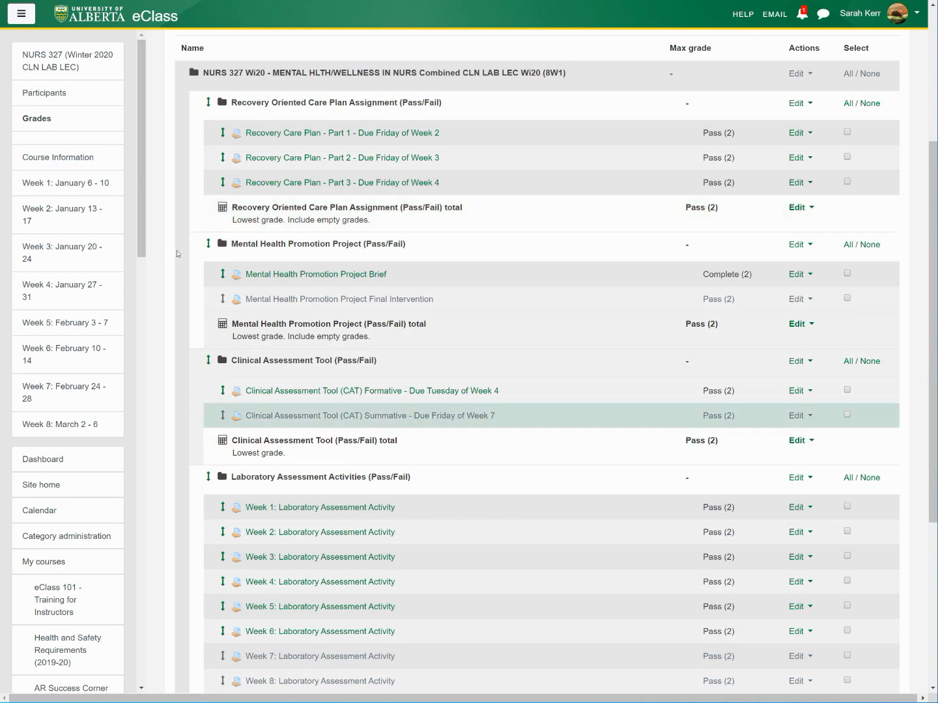
scroll(170, 259, "down", 3)
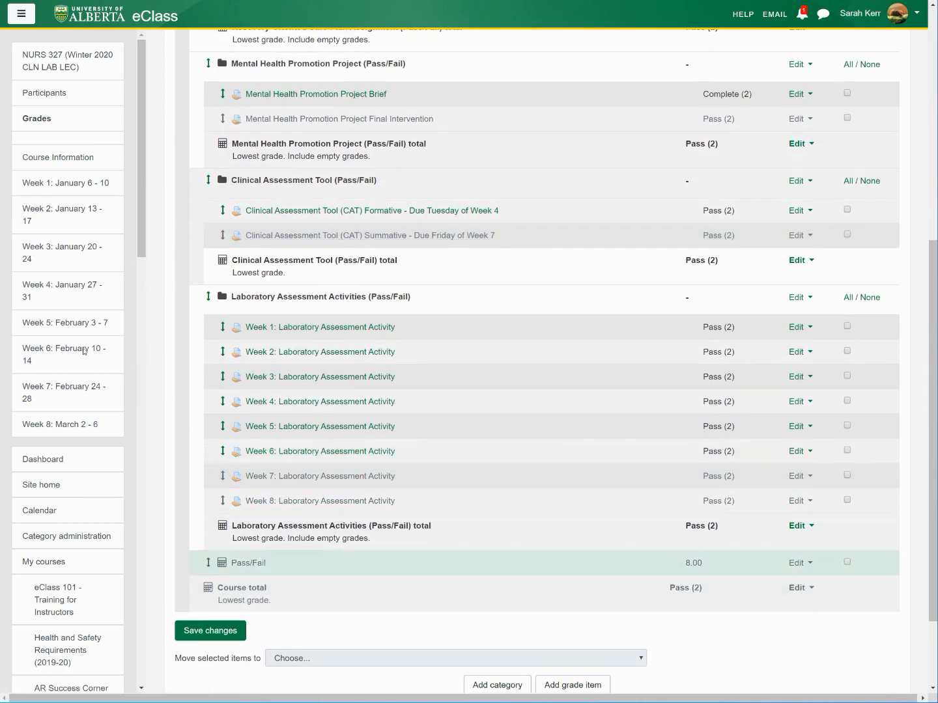
left_click(800, 563)
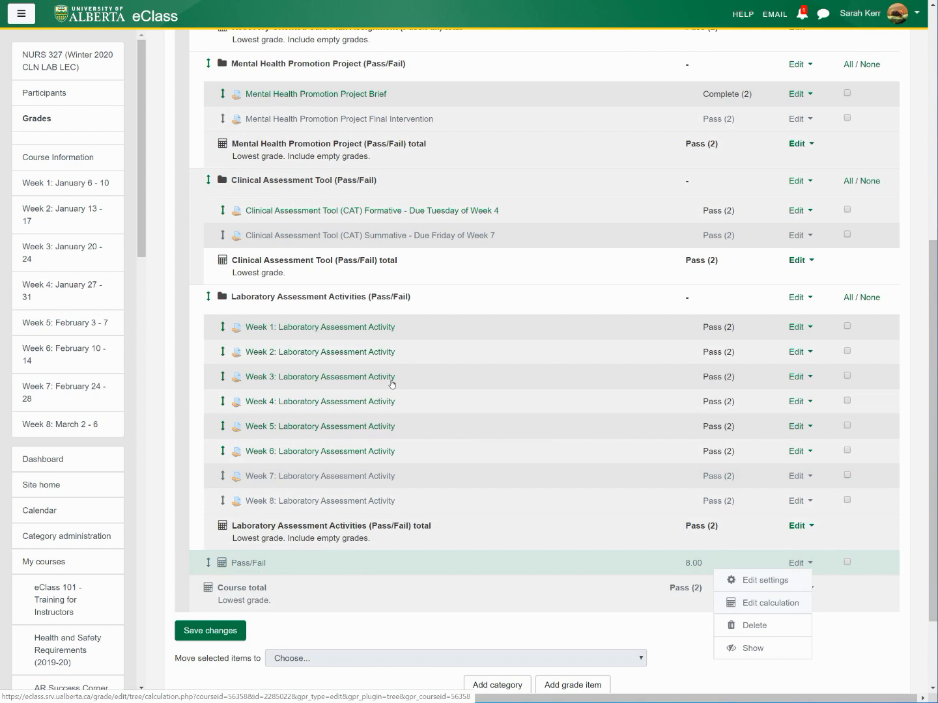
left_click(770, 603)
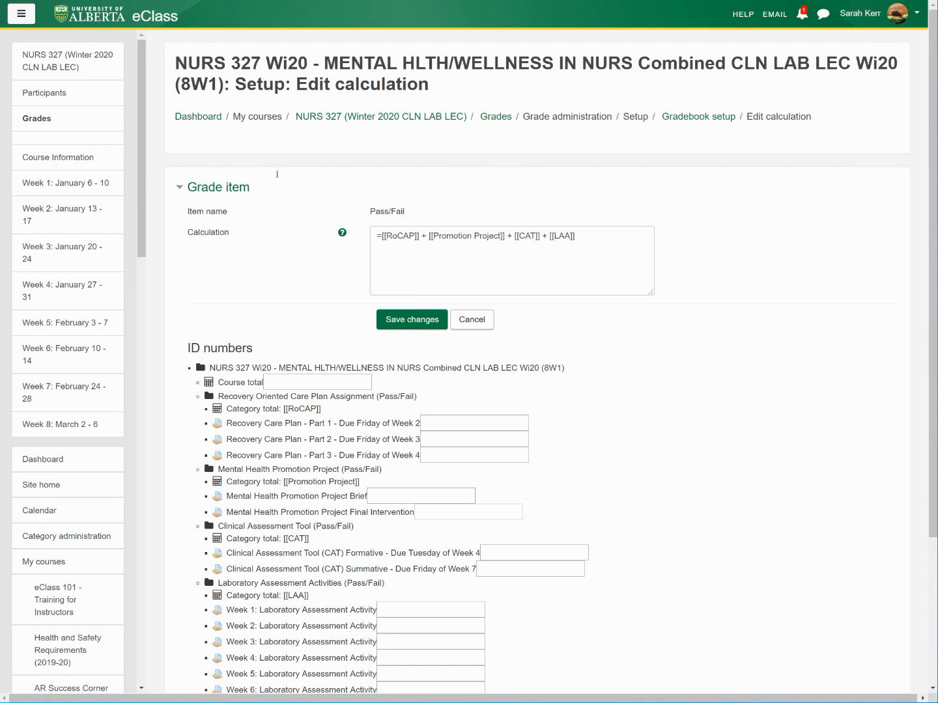
scroll(171, 274, "down", 3)
scroll(207, 284, "up", 3)
left_click(482, 323)
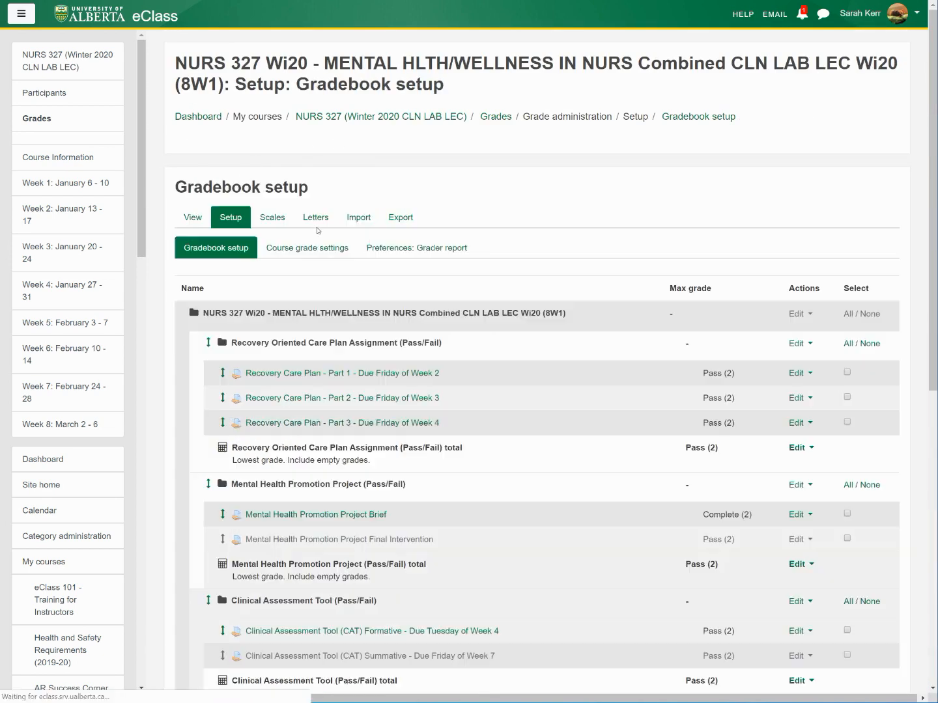
scroll(236, 283, "down", 1)
scroll(235, 283, "down", 4)
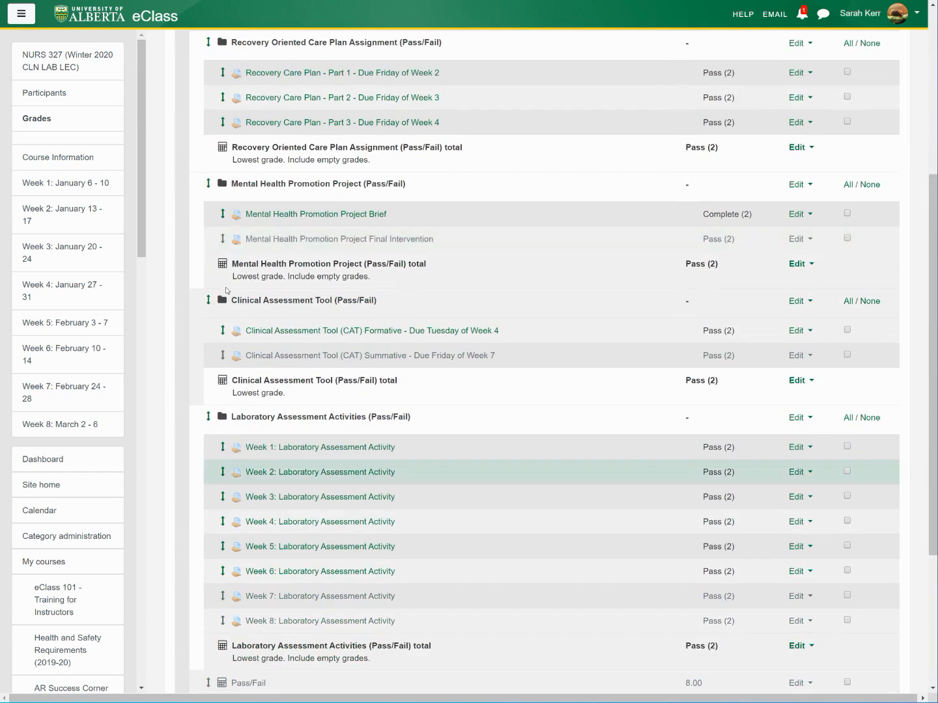
scroll(196, 261, "up", 5)
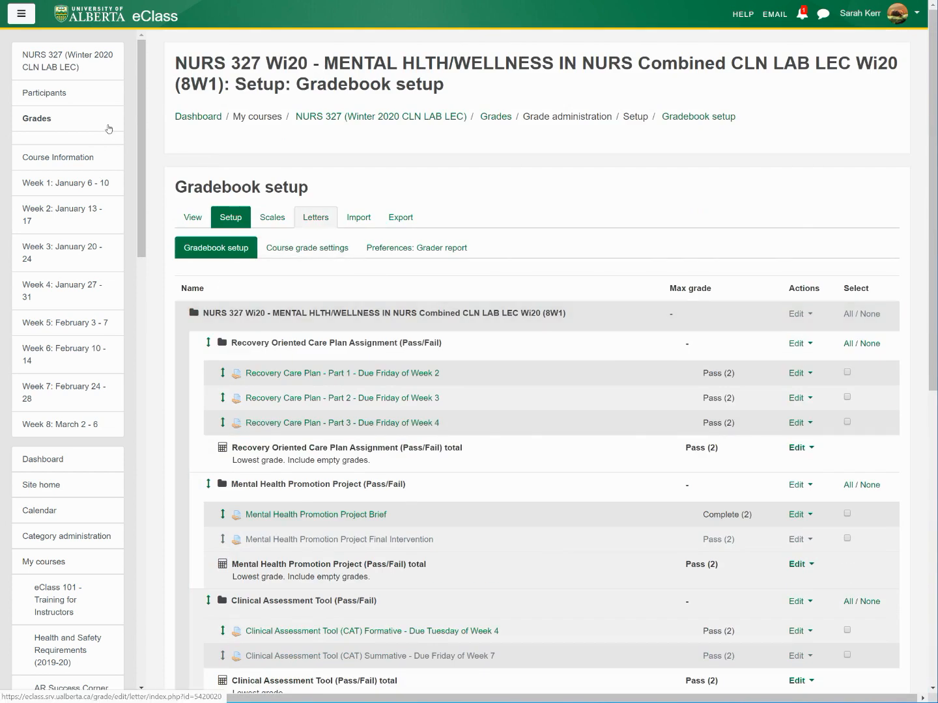
Edit the NURS 327 grade letters: set grade letter 1 to CR and grade letter 2 to NC with a 99.98% boundary.
left_click(316, 217)
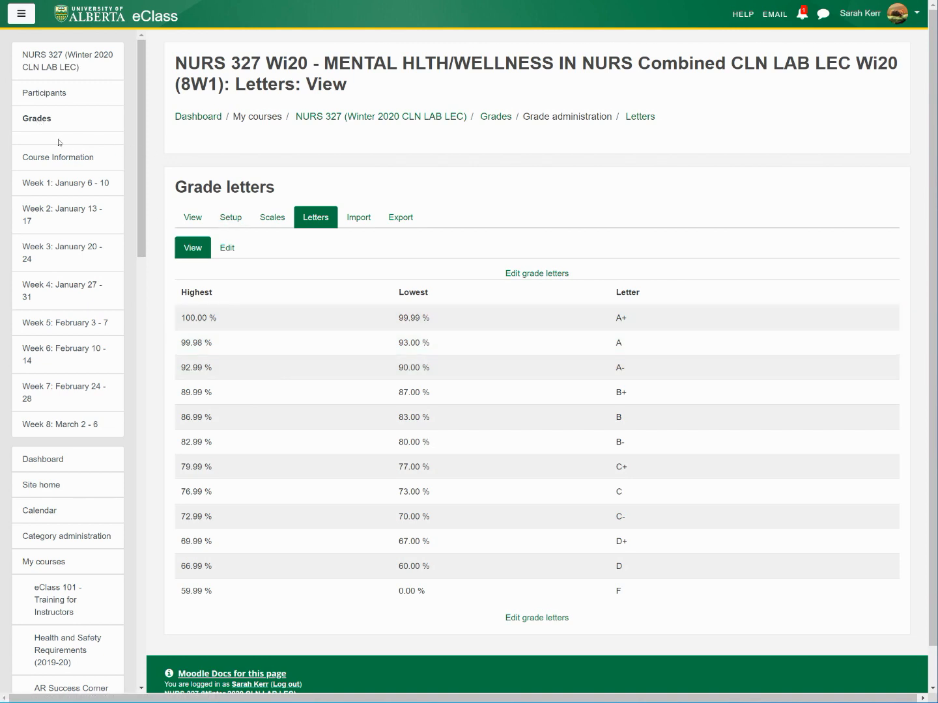
left_click(228, 248)
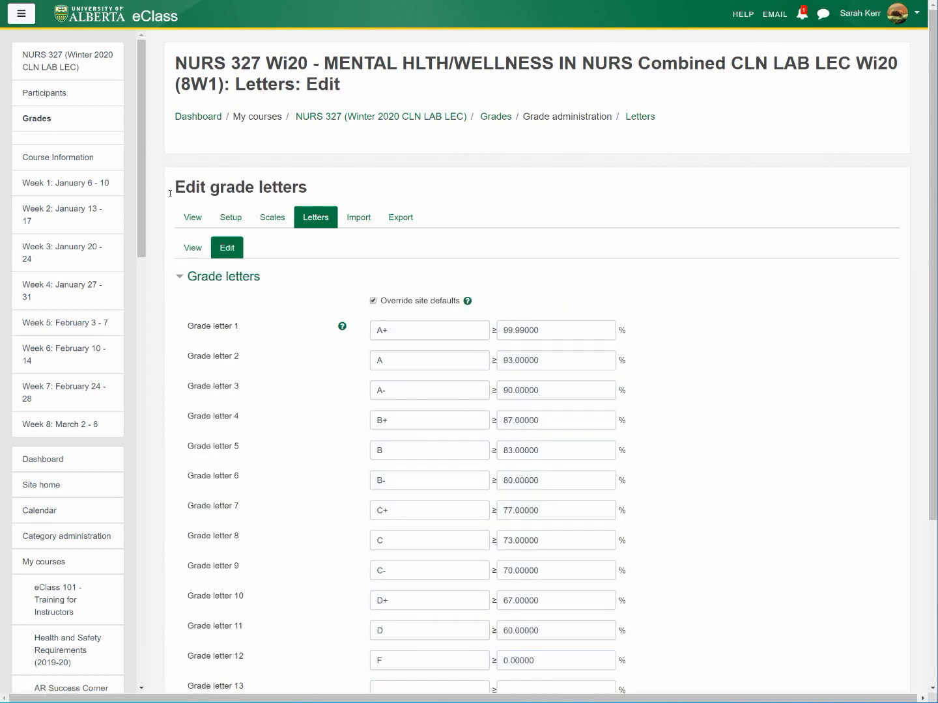
key("Tab")
type("C")
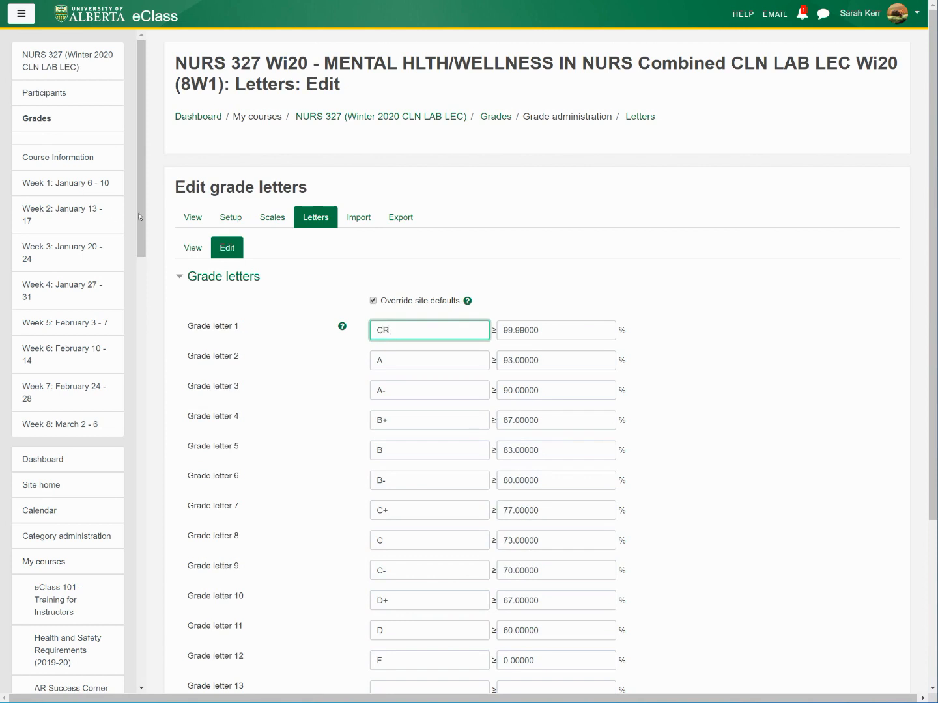
key("Tab")
type("NC")
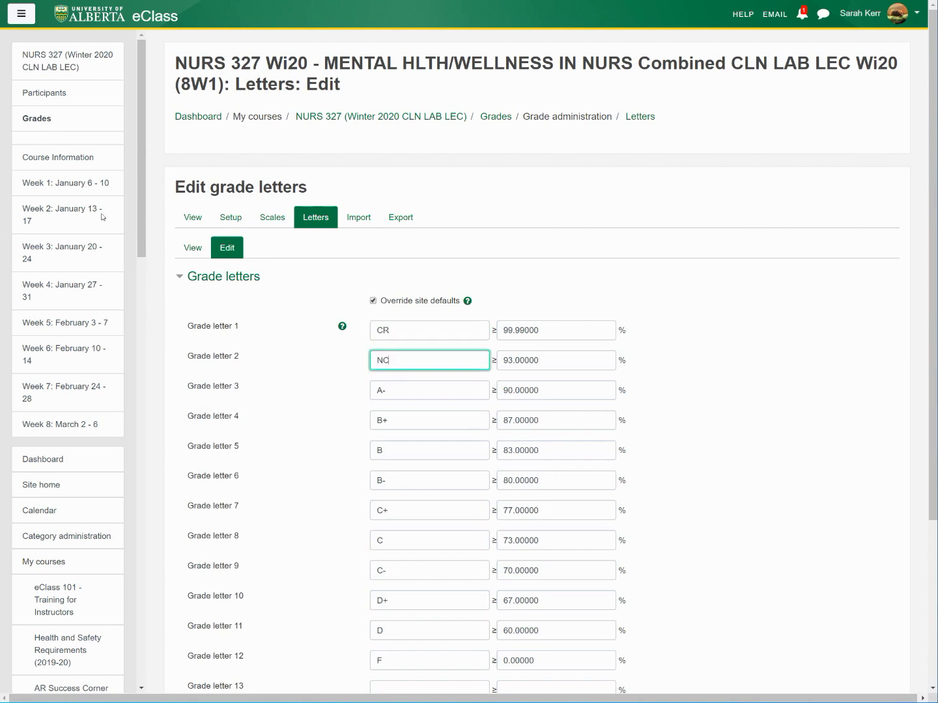
key("Tab")
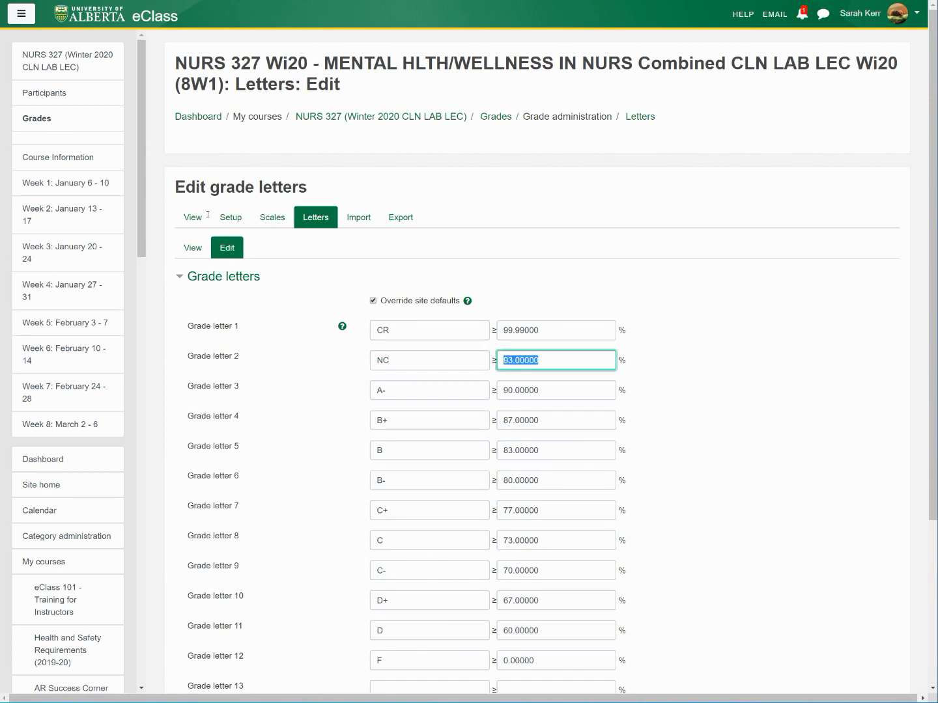
type("99.98")
Clear the letters and percentage boundaries of grade letters 3 to 12.
key("Tab")
key("BackSpace")
key("Tab")
key("BackSpace")
key("Tab")
key("Tab")
key("BackSpace")
key("Tab")
key("Tab")
key("BackSpace")
key("Tab")
key("BackSpace")
key("Tab")
key("BackSpace")
key("Tab")
key("BackSpace")
key("Tab")
key("BackSpace")
key("Tab")
key("BackSpace")
key("Tab")
key("BackSpace")
key("Tab")
key("BackSpace")
key("Tab")
key("BackSpace")
key("Tab")
key("BackSpace")
key("Tab")
key("BackSpace")
key("Tab")
key("BackSpace")
key("Tab")
key("BackSpace")
key("Tab")
key("BackSpace")
key("Tab")
key("BackSpace")
key("Tab")
key("BackSpace")
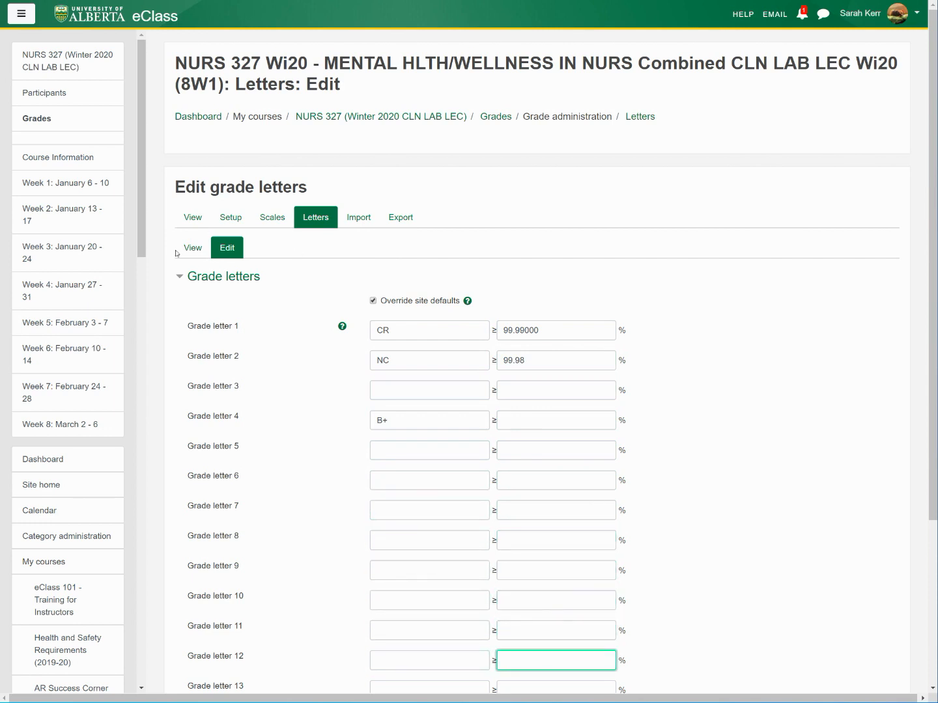
key("shift+Tab")
key("shift+Tab")
key("shift+Tab")
key("shift+Tab")
key("shift+Tab")
key("shift+Tab")
key("shift+Tab")
key("shift+Tab")
key("shift+Tab")
key("shift+Tab")
key("shift+Tab")
key("shift+Tab")
key("shift+Tab")
key("shift+Tab")
key("shift+Tab")
key("shift+Tab")
key("shift+Tab")
key("BackSpace")
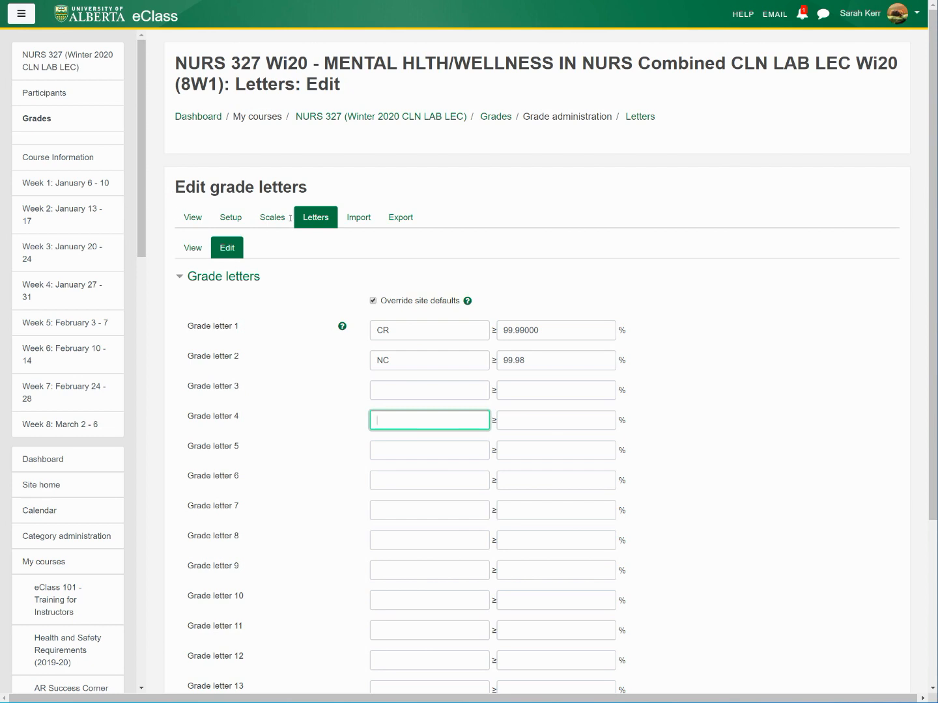
scroll(142, 180, "down", 3)
left_click(170, 358)
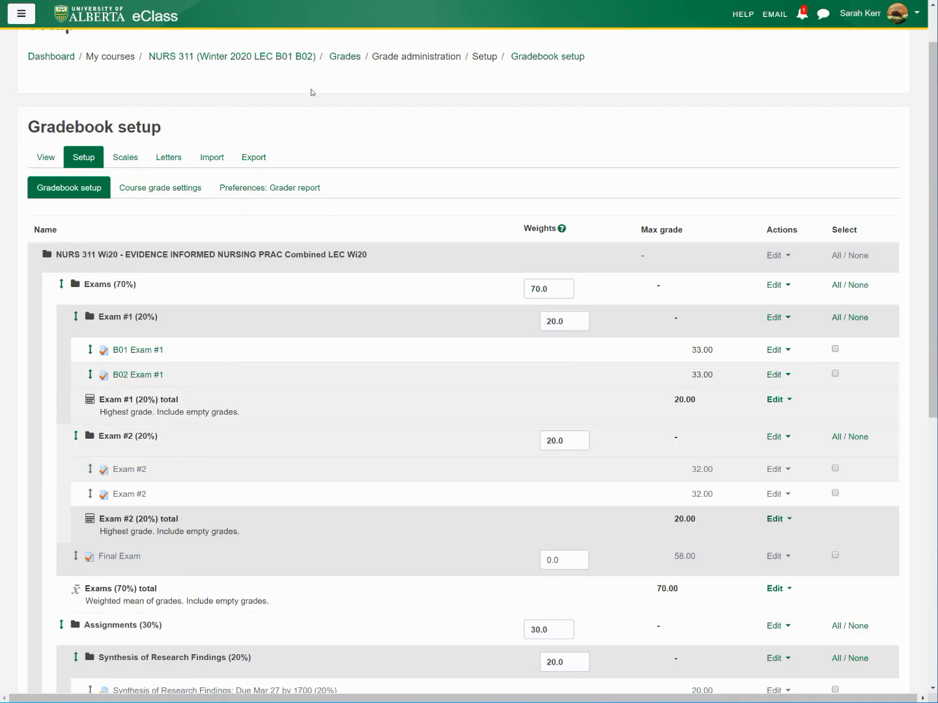
Examine the NURS 311 gradebook's Exams (70%) and Assignments (30%) categories and the calculation of its Letter Grade item.
scroll(78, 176, "down", 4)
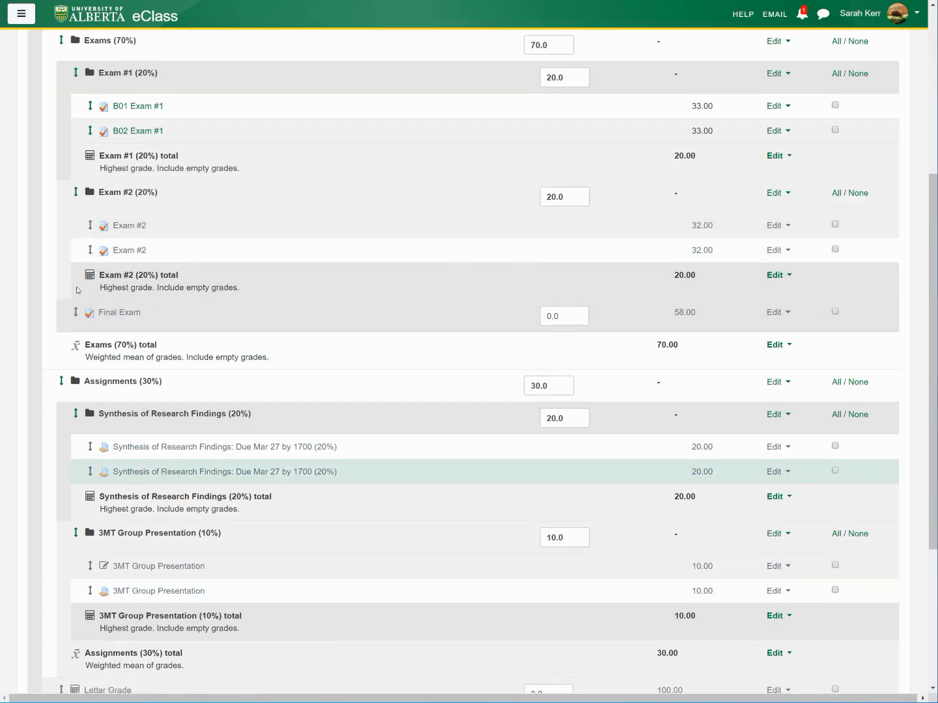
scroll(79, 286, "down", 1)
scroll(55, 261, "down", 1)
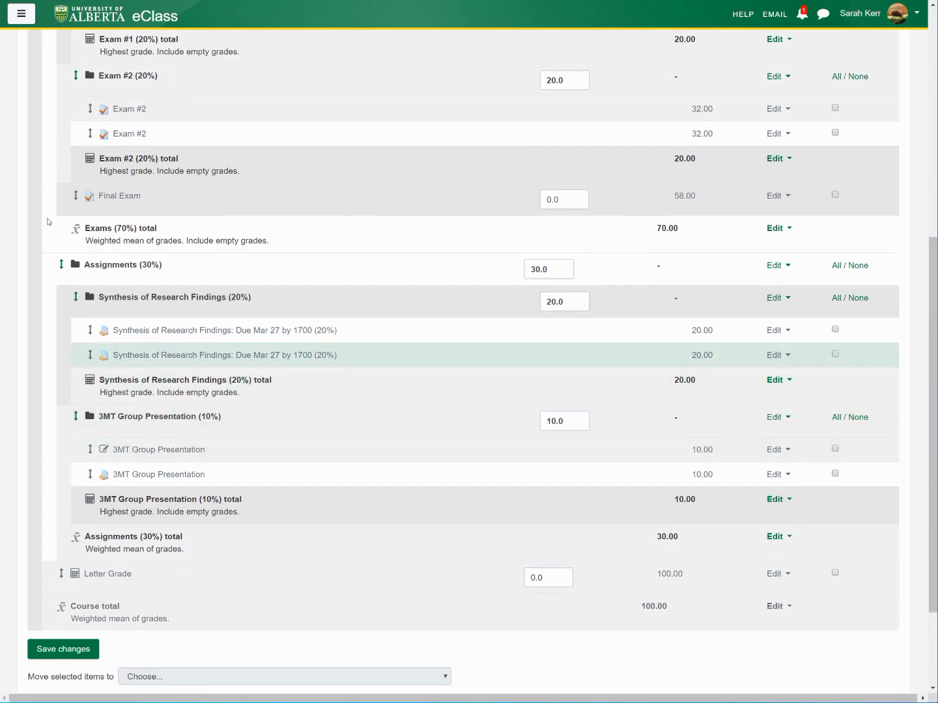
scroll(132, 242, "down", 1)
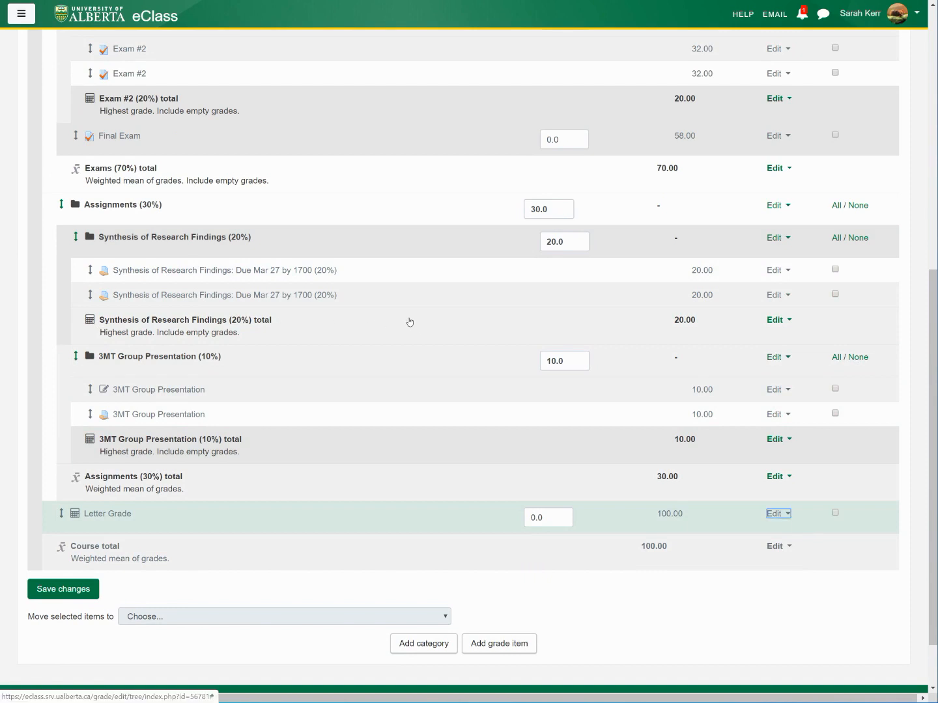
left_click(778, 514)
left_click(748, 554)
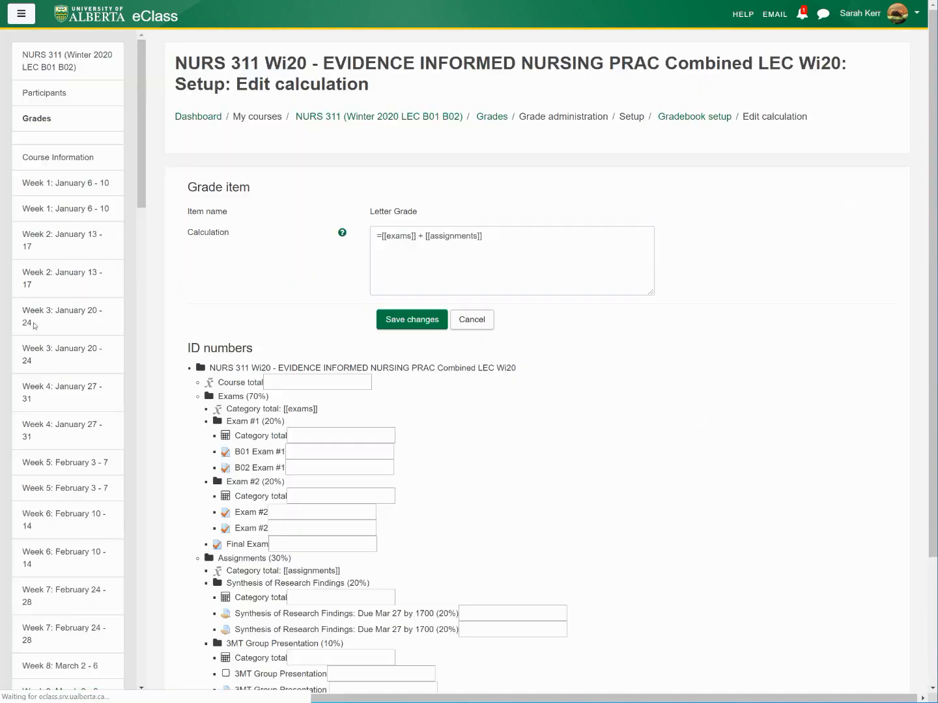
scroll(250, 254, "down", 1)
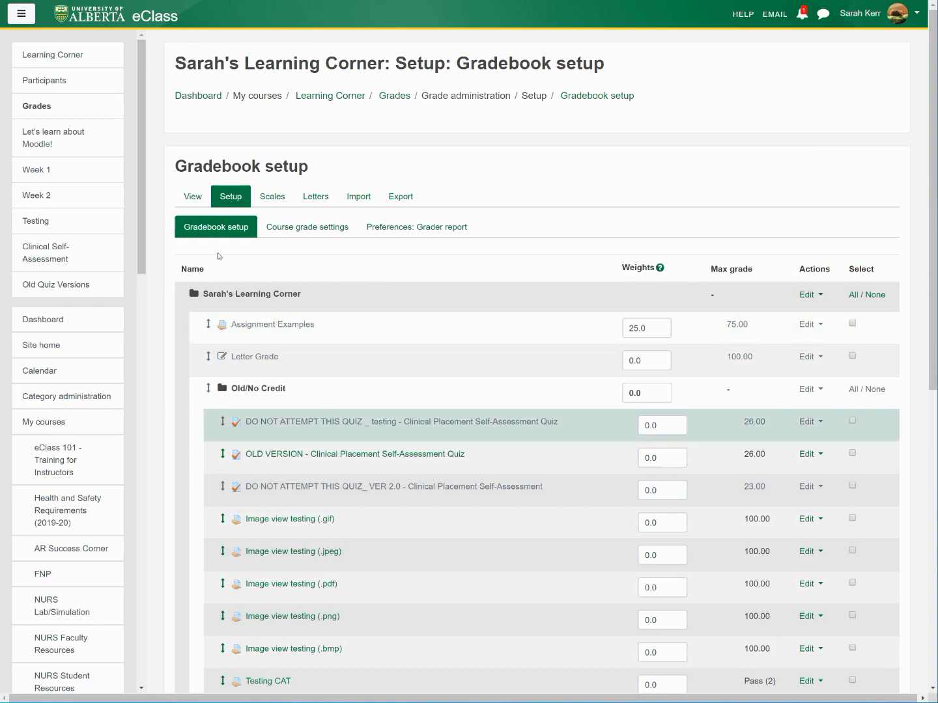
Start a new grade category named B01 Exams (25%) with a maximum grade of 25.
scroll(218, 257, "down", 8)
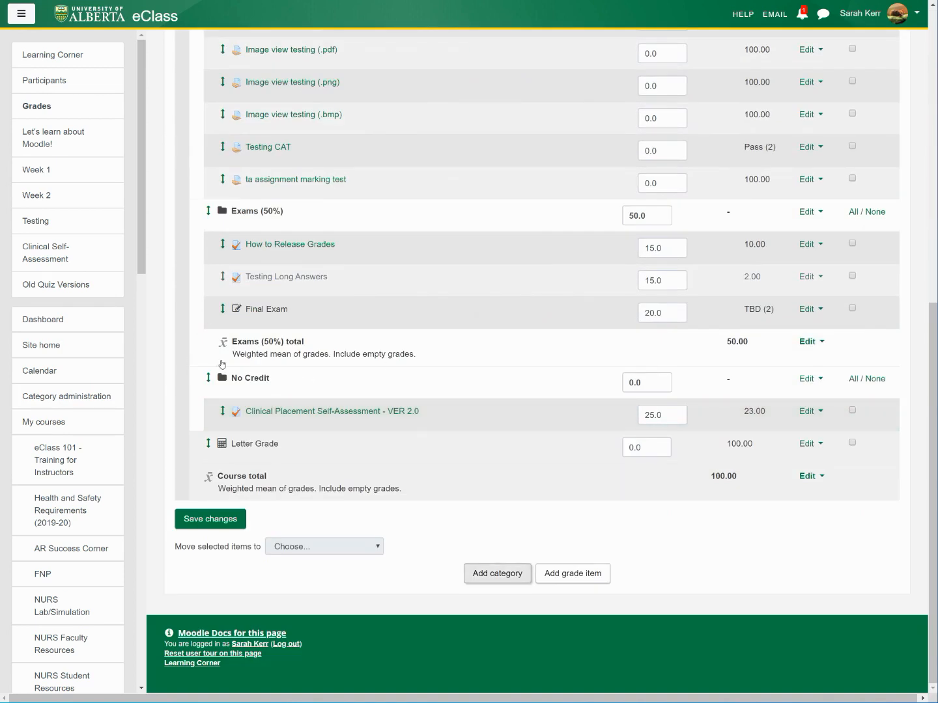
left_click(498, 574)
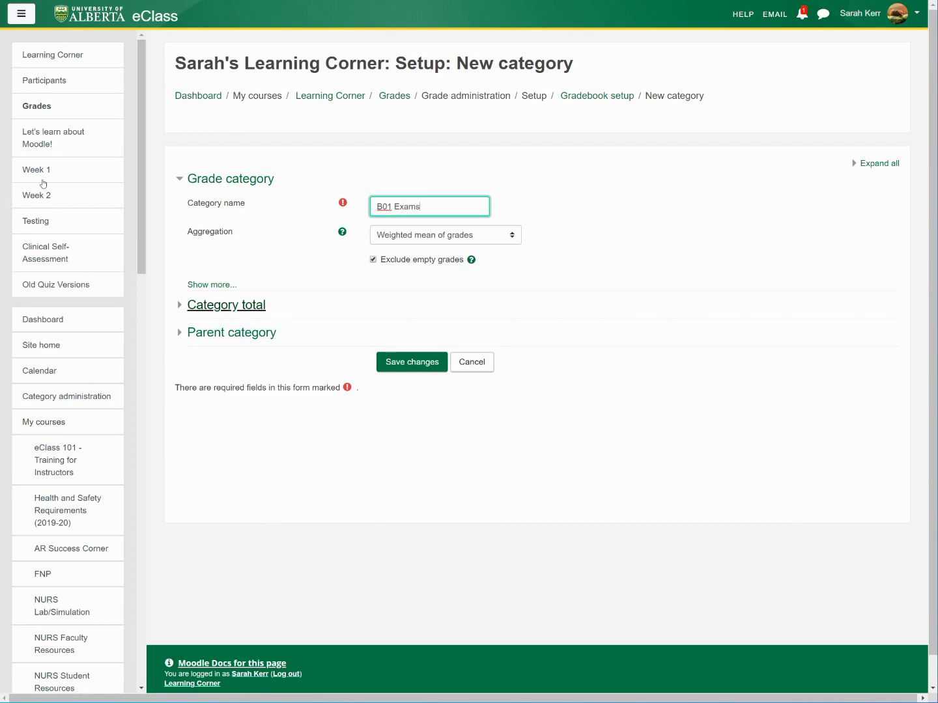
left_click(226, 305)
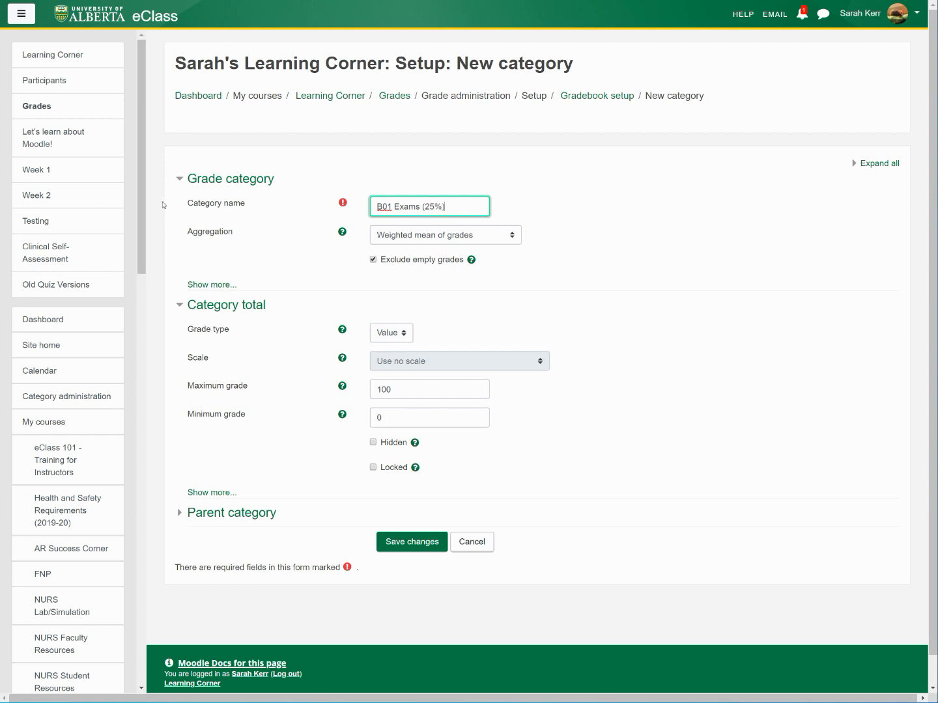
left_click_drag(396, 390, 56, 221)
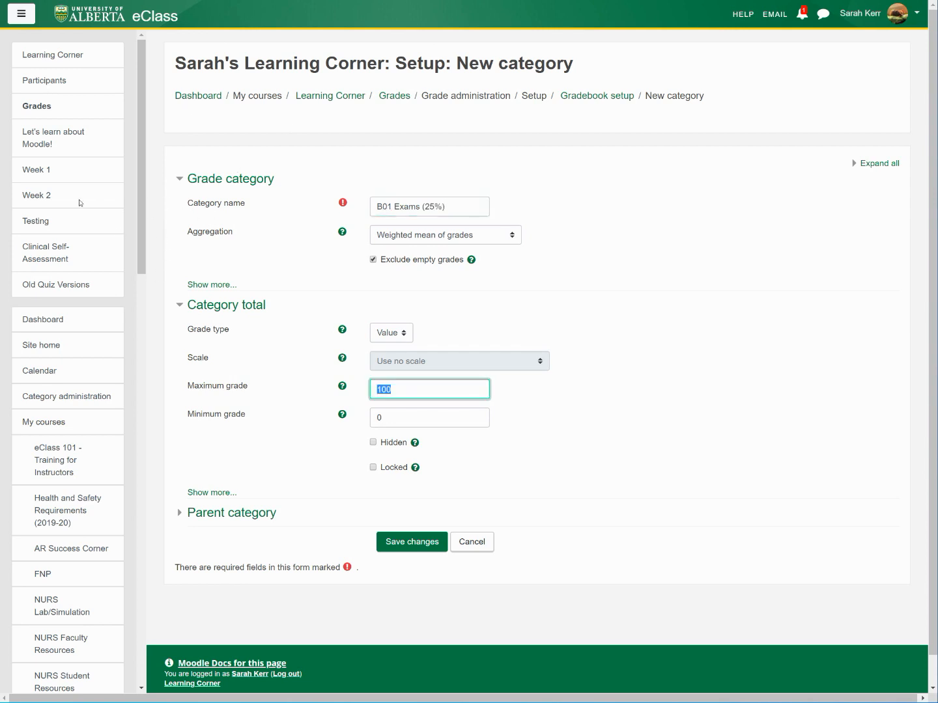
type("25")
Set the new category's parent category to Exams (50%) and save it.
left_click(231, 512)
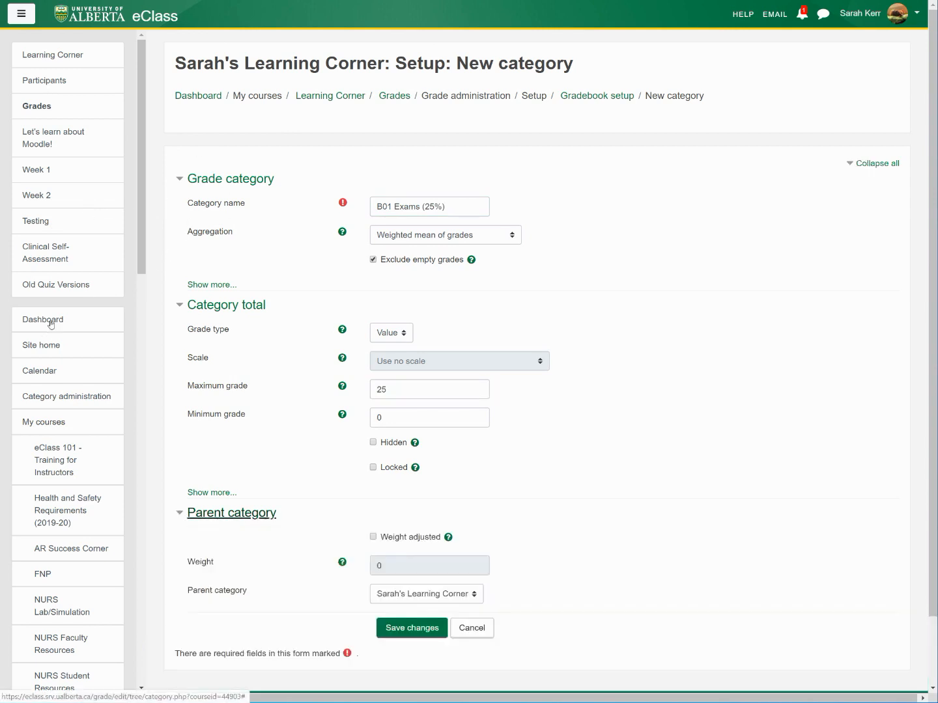
scroll(263, 318, "down", 2)
left_click(427, 518)
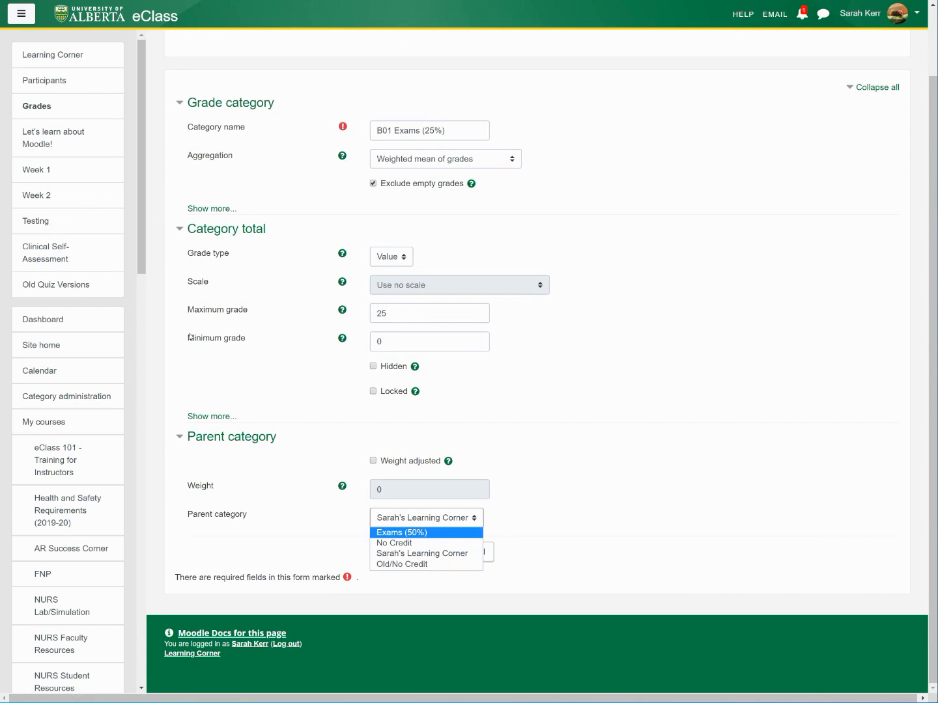
left_click(401, 532)
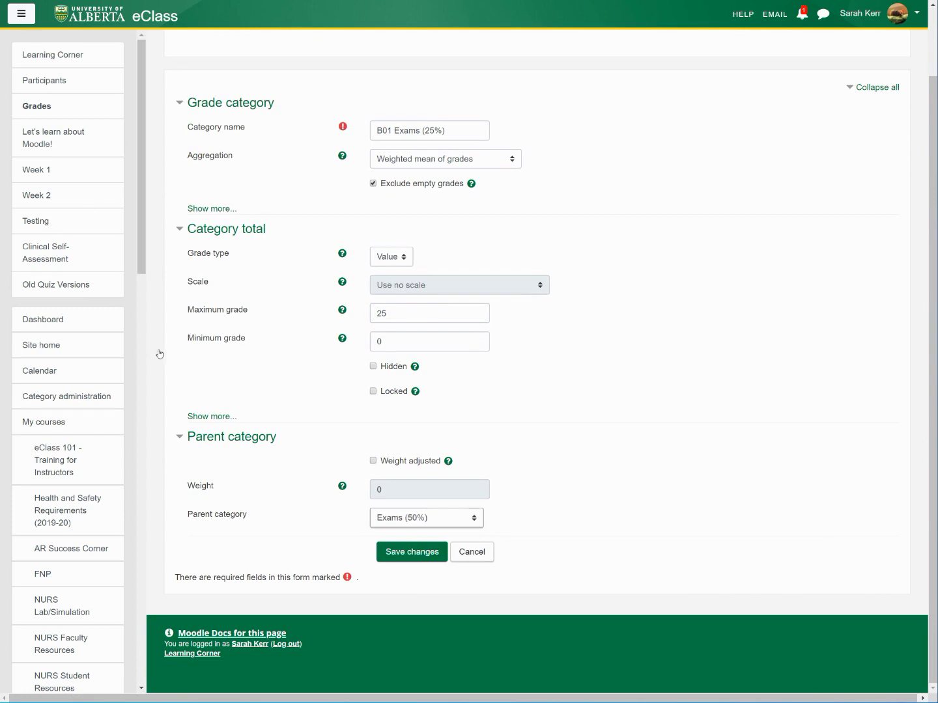
key("Tab")
key("Return")
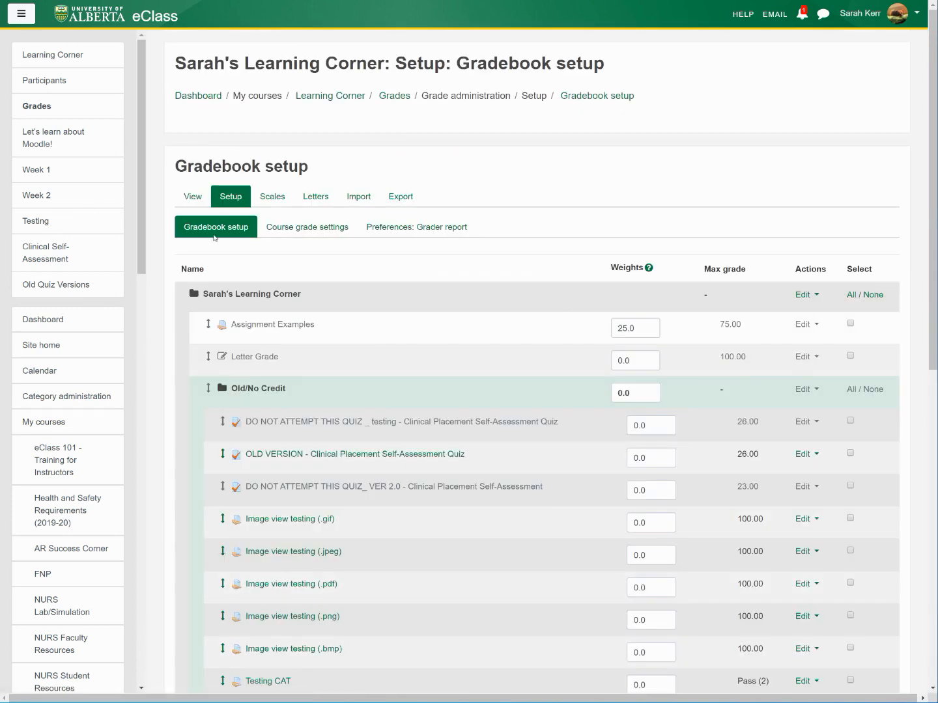
Move the Final Exam grade item into the B01 Exams (25%) category.
scroll(145, 240, "down", 4)
scroll(145, 240, "down", 2)
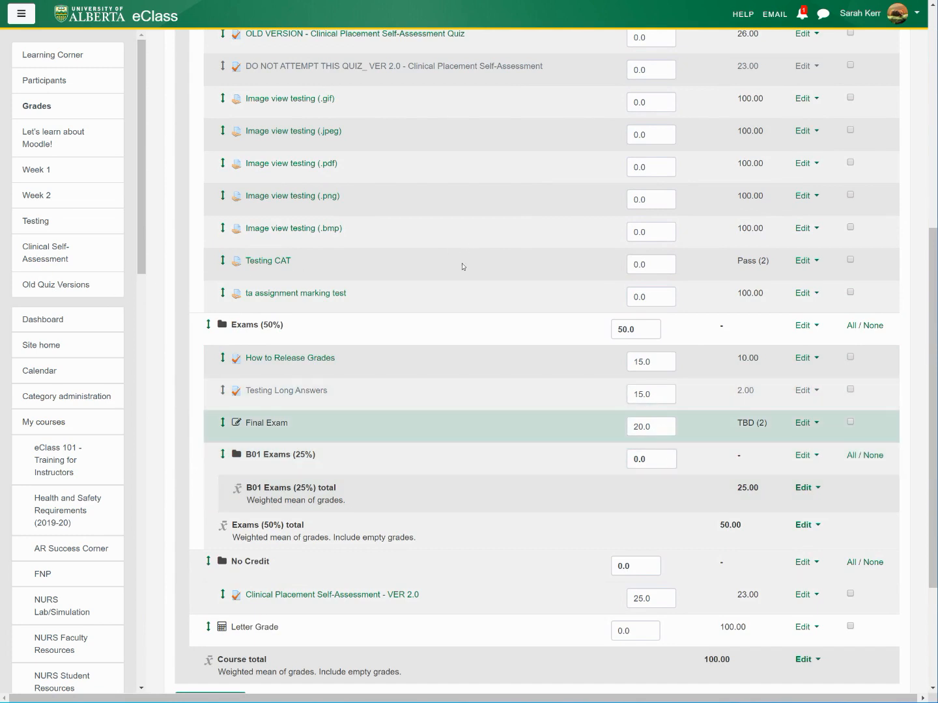
left_click(850, 422)
scroll(130, 267, "down", 3)
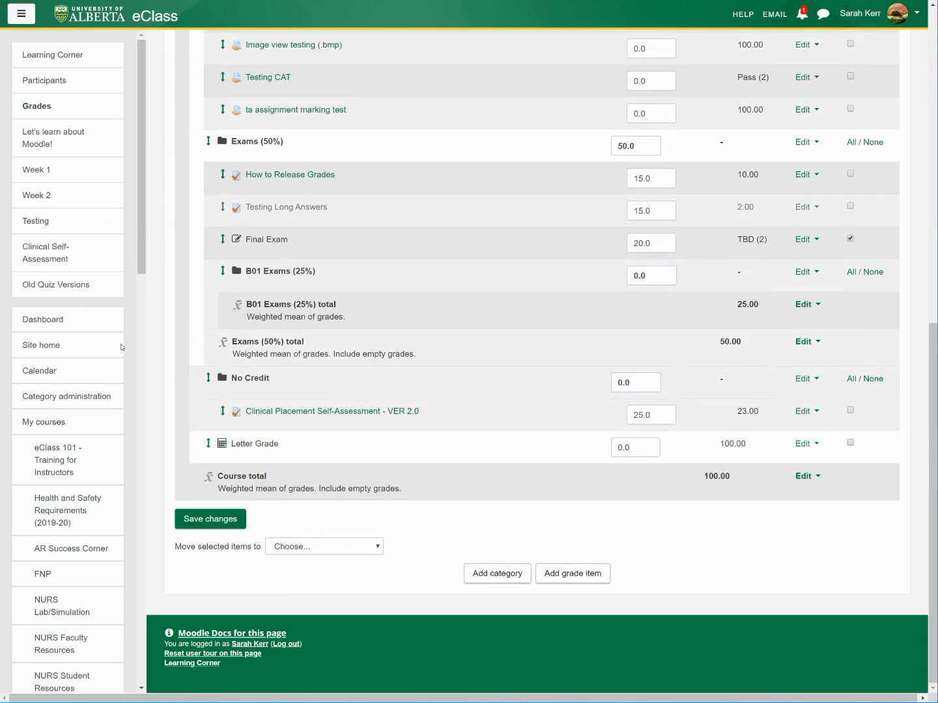
left_click(325, 547)
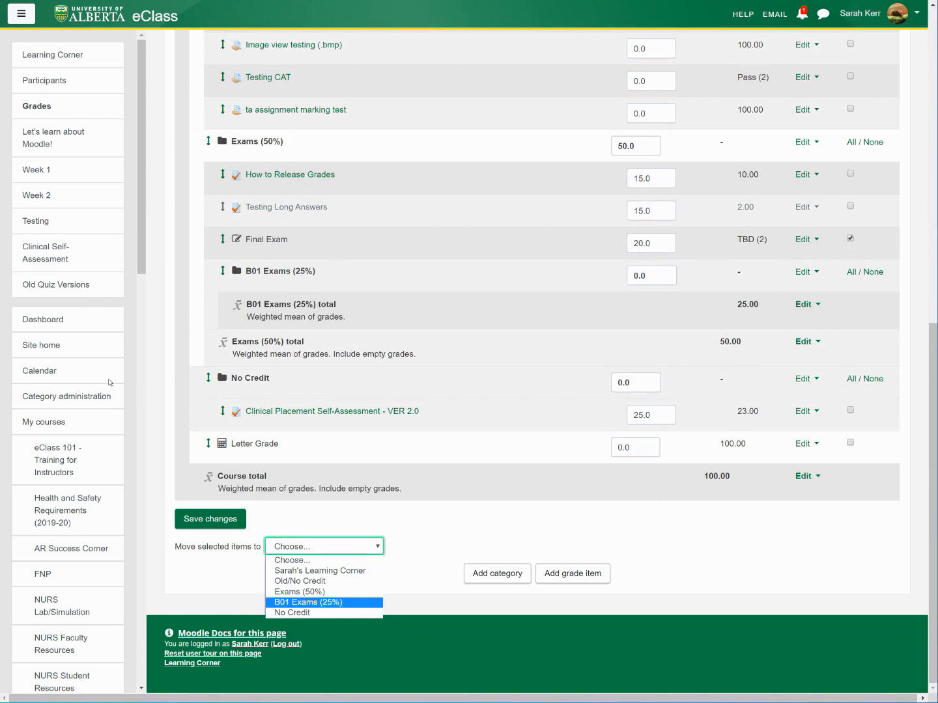
left_click(308, 602)
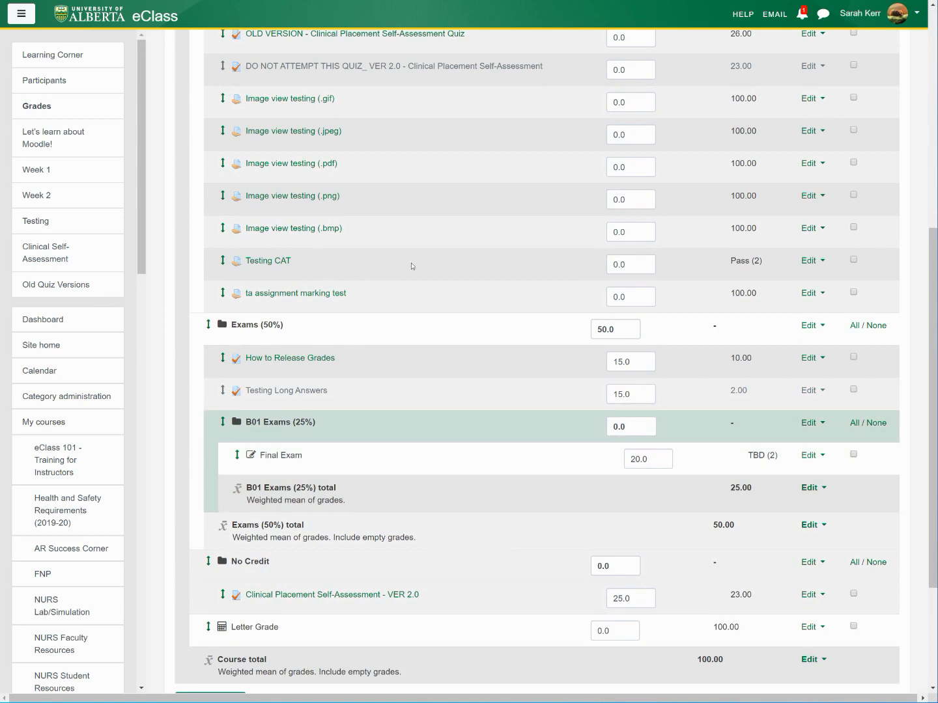
Edit the B01 Exams category's settings to set its maximum grade to 20, and save.
left_click(813, 423)
left_click(788, 440)
left_click(225, 305)
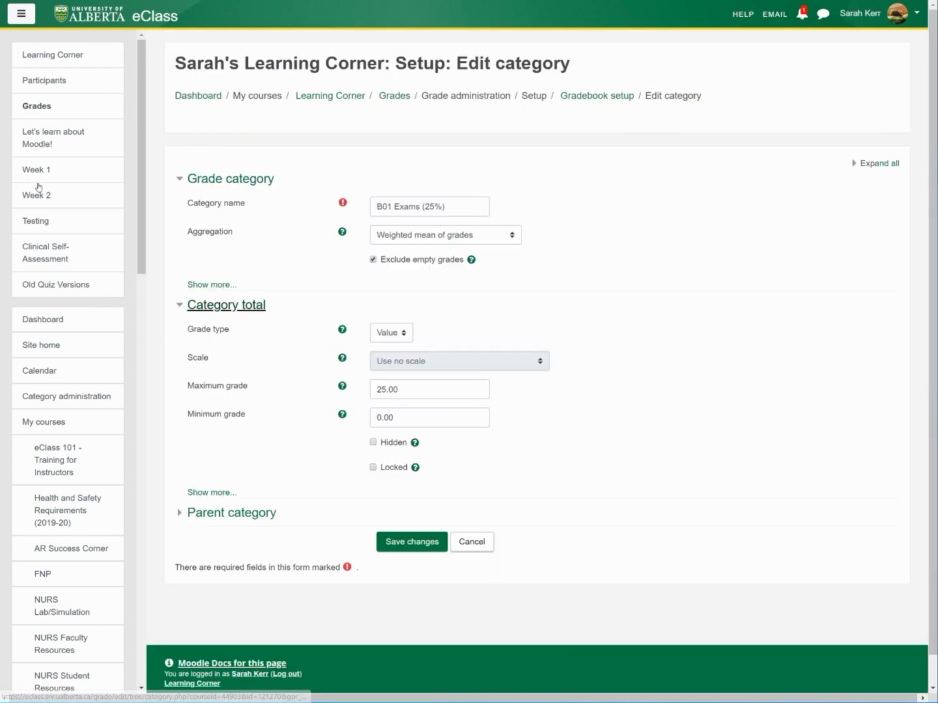
left_click(377, 390)
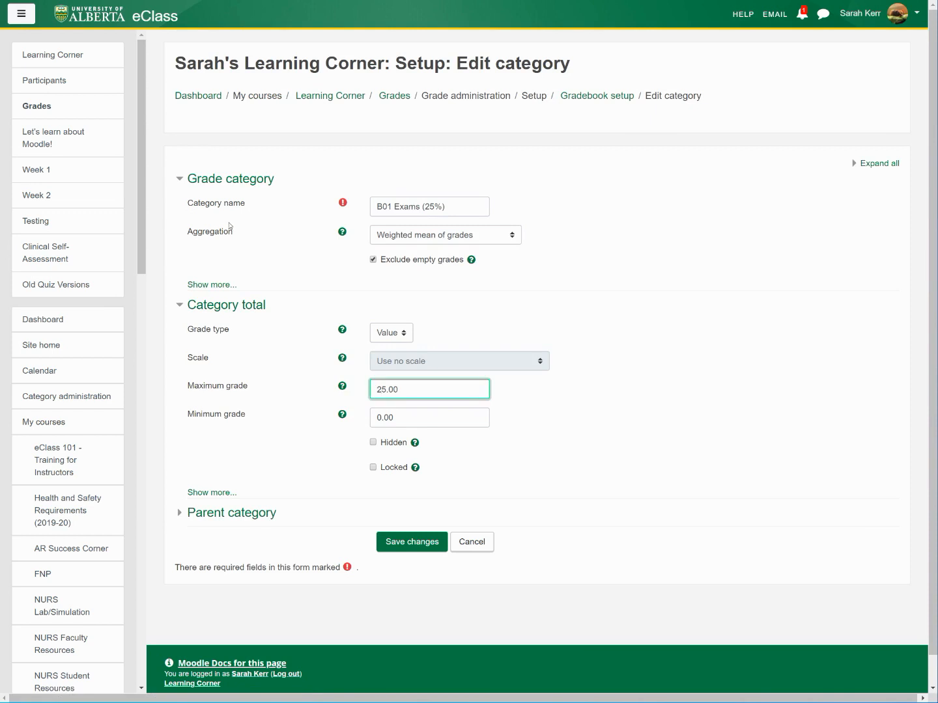
type("0")
key("Return")
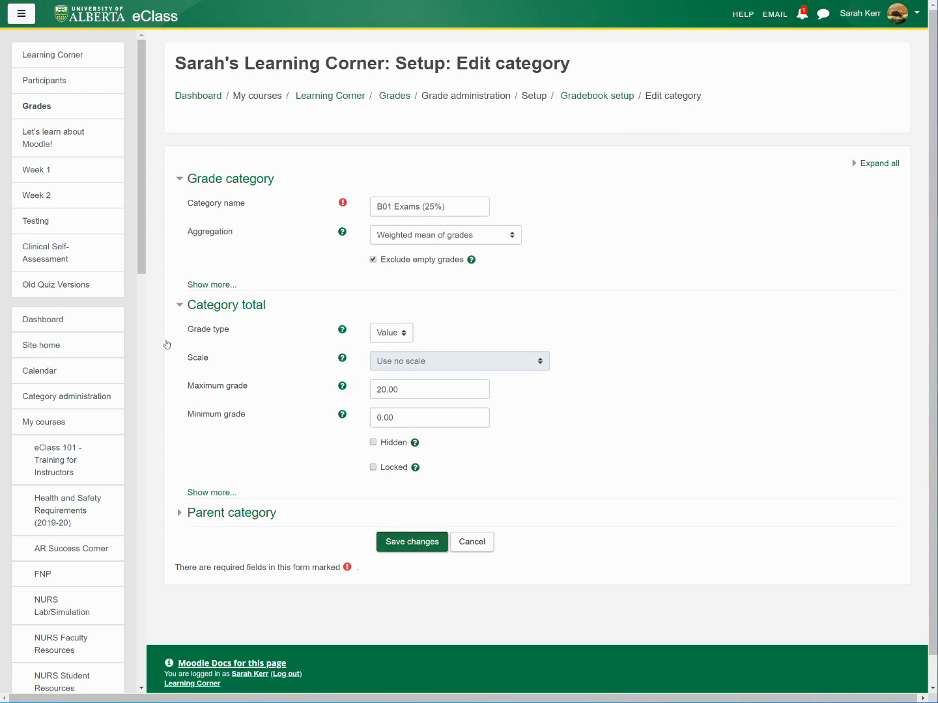
Set the B01 Exams category's weight to 20 in the gradebook setup and save the changes.
scroll(300, 252, "down", 6)
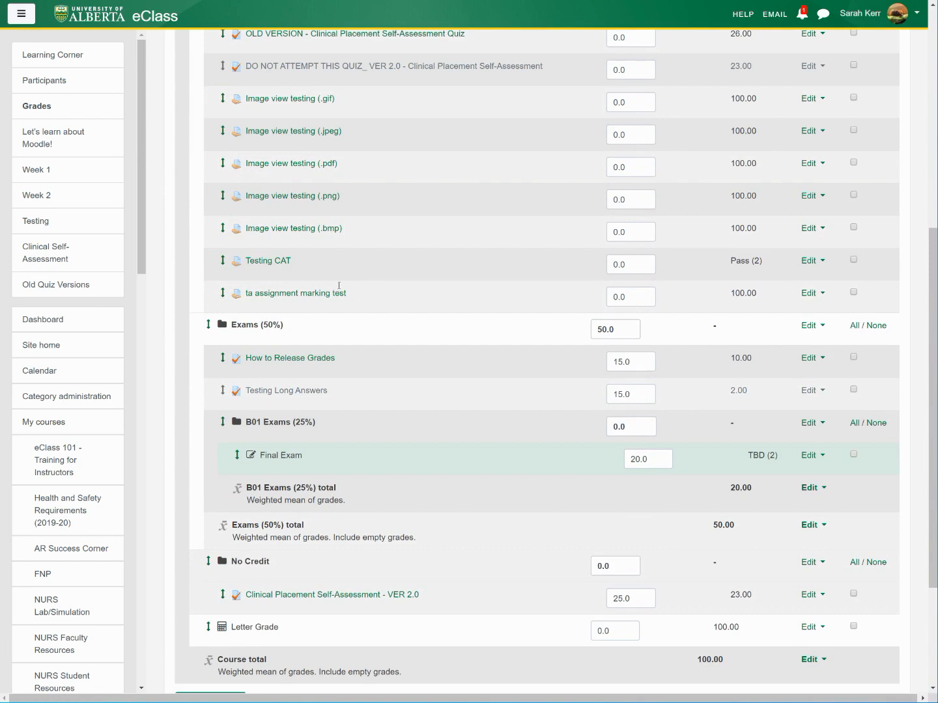
left_click_drag(636, 426, 510, 422)
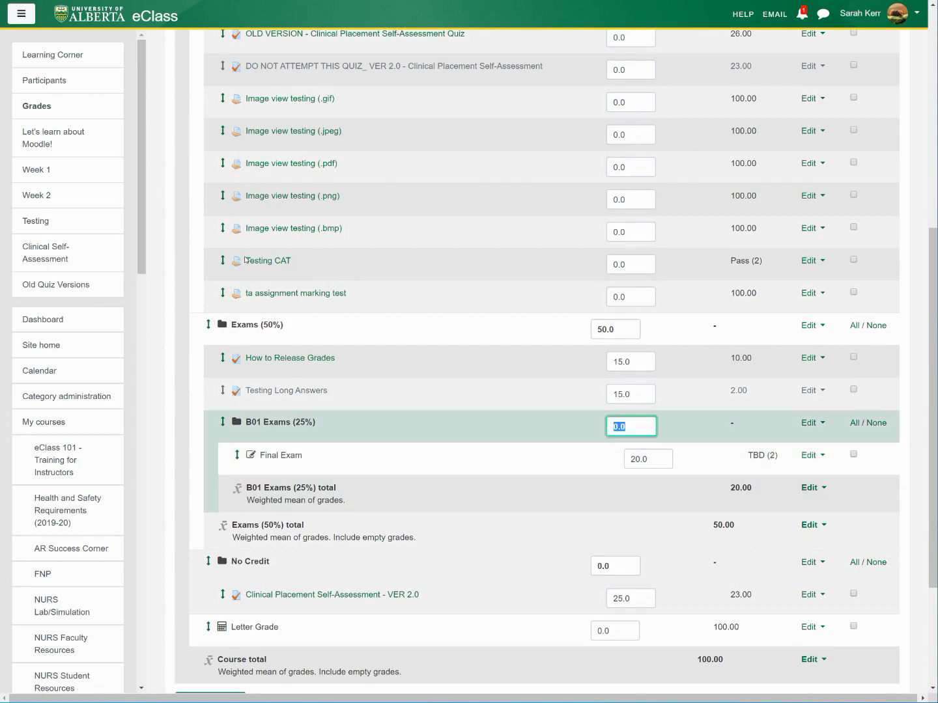
type("20")
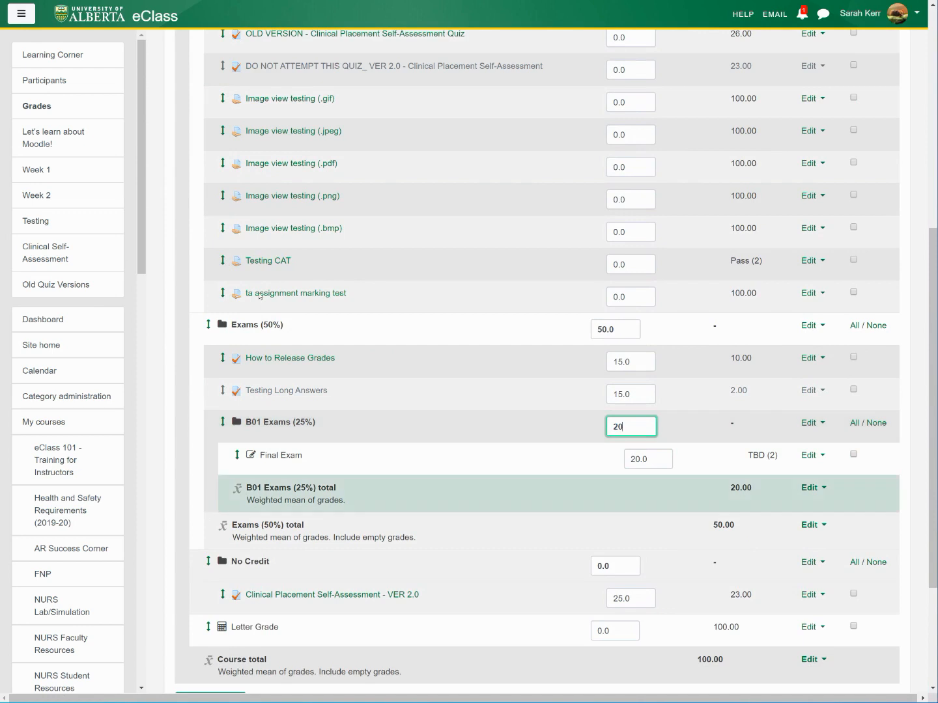
scroll(284, 287, "down", 2)
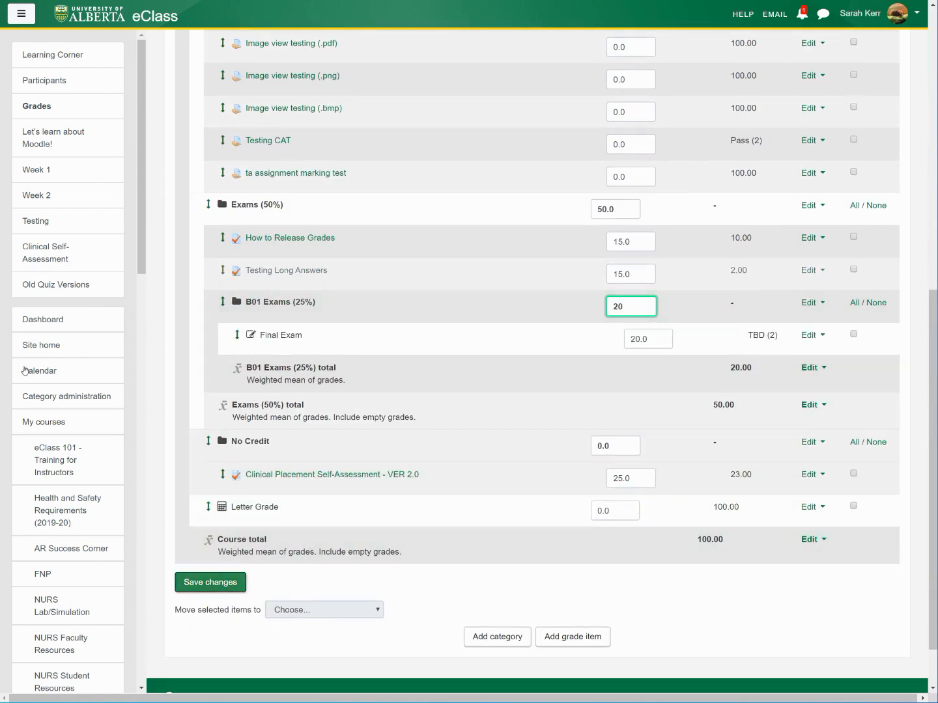
Rename the B01 Exams category as B01 Exams (20%) and save it.
scroll(313, 286, "up", 8)
scroll(311, 288, "down", 6)
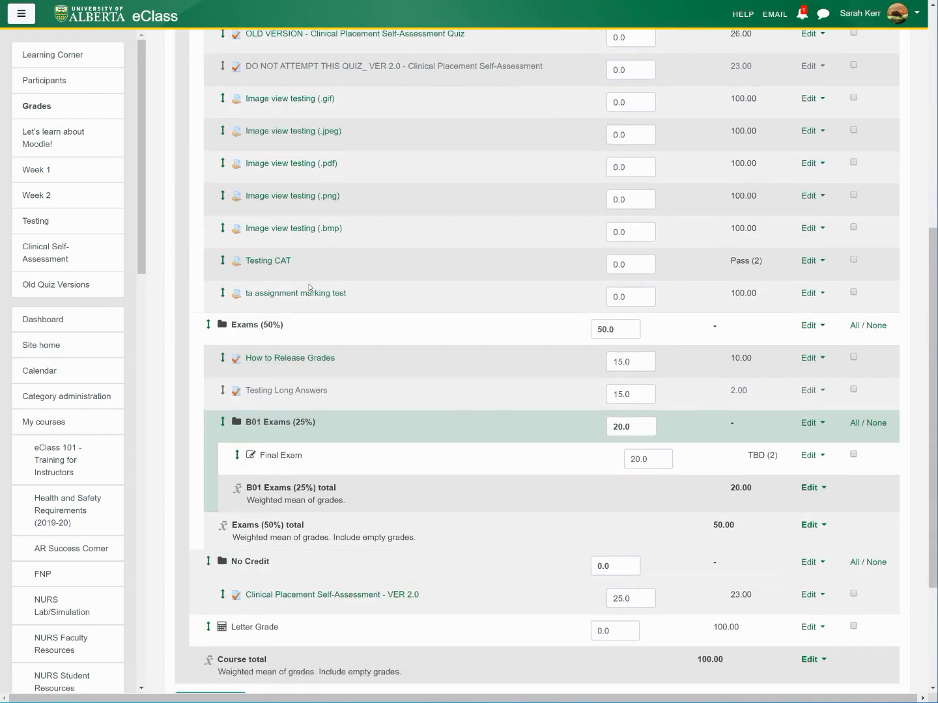
scroll(168, 279, "down", 1)
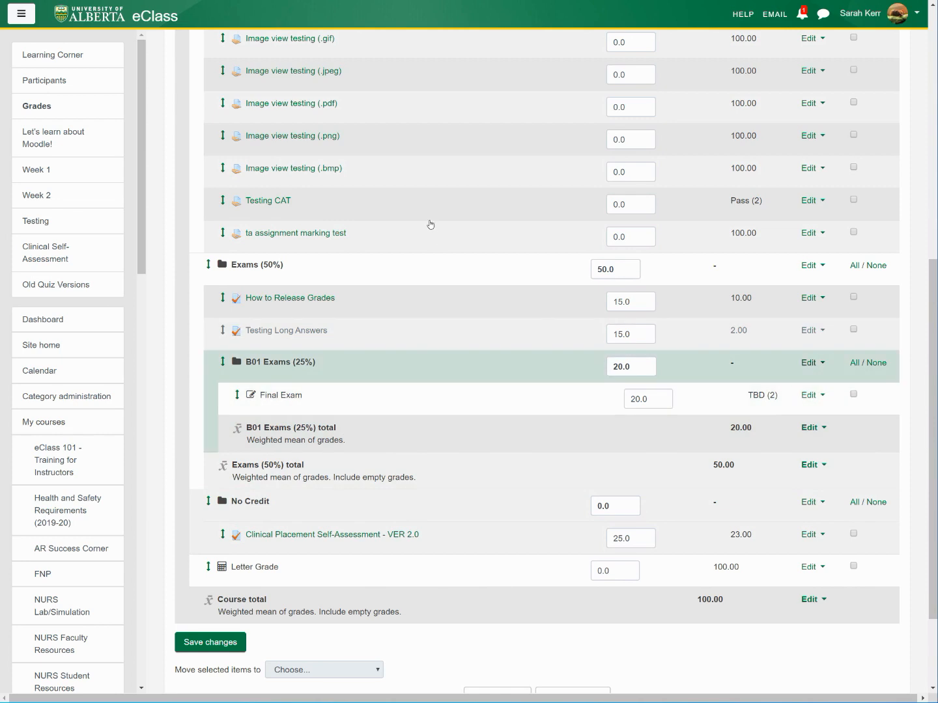
left_click(812, 362)
left_click(782, 380)
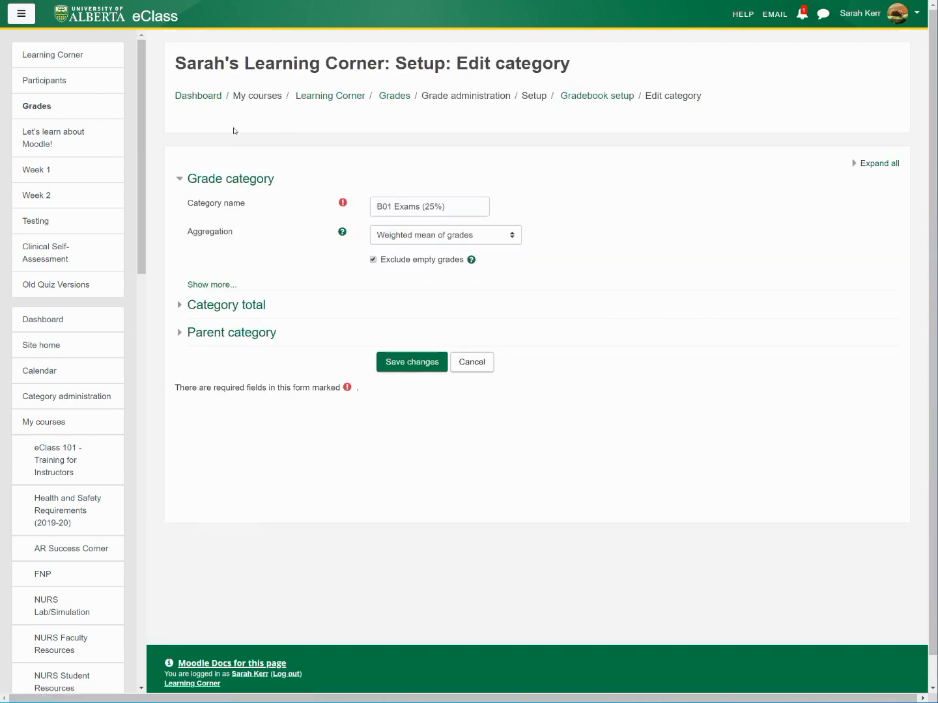
left_click(430, 206)
key("BackSpace")
type("0")
left_click(412, 361)
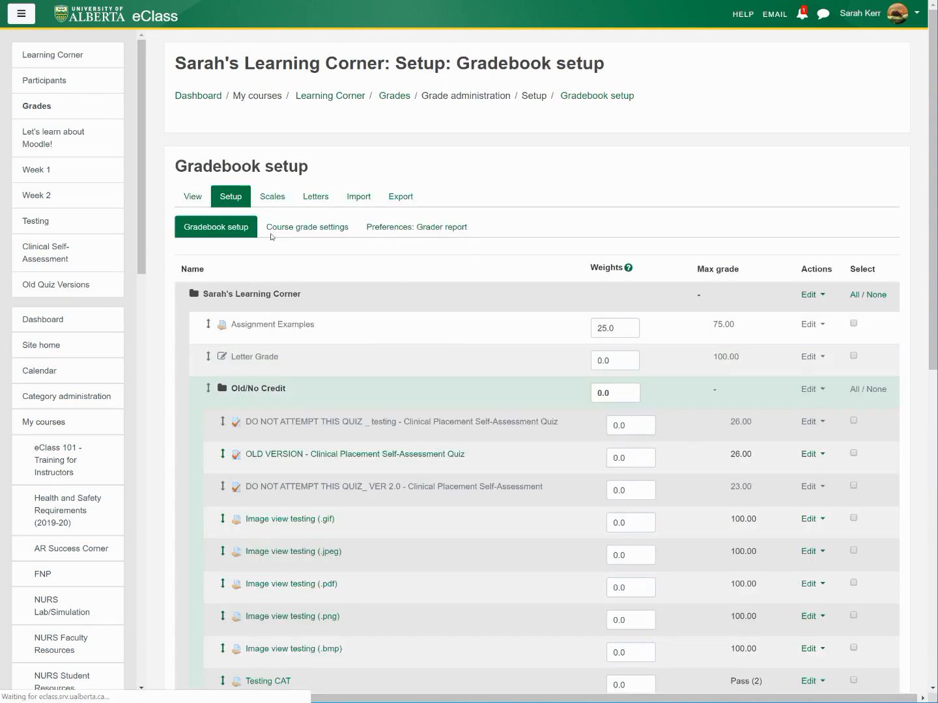
Hide the calculated Letter Grade item below the No Credit category.
scroll(228, 317, "down", 7)
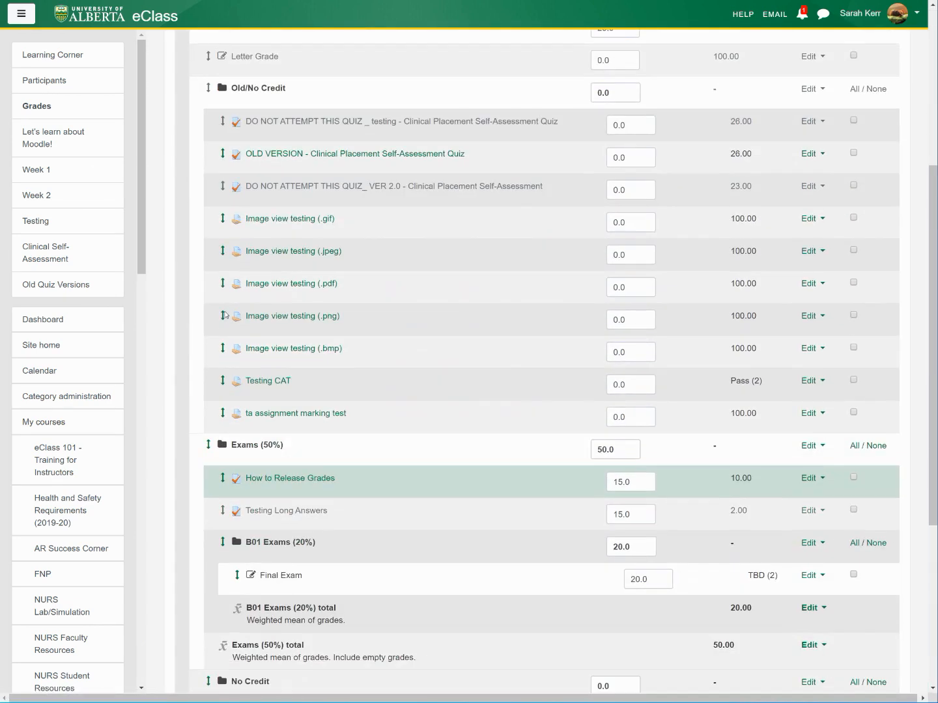
scroll(161, 324, "down", 3)
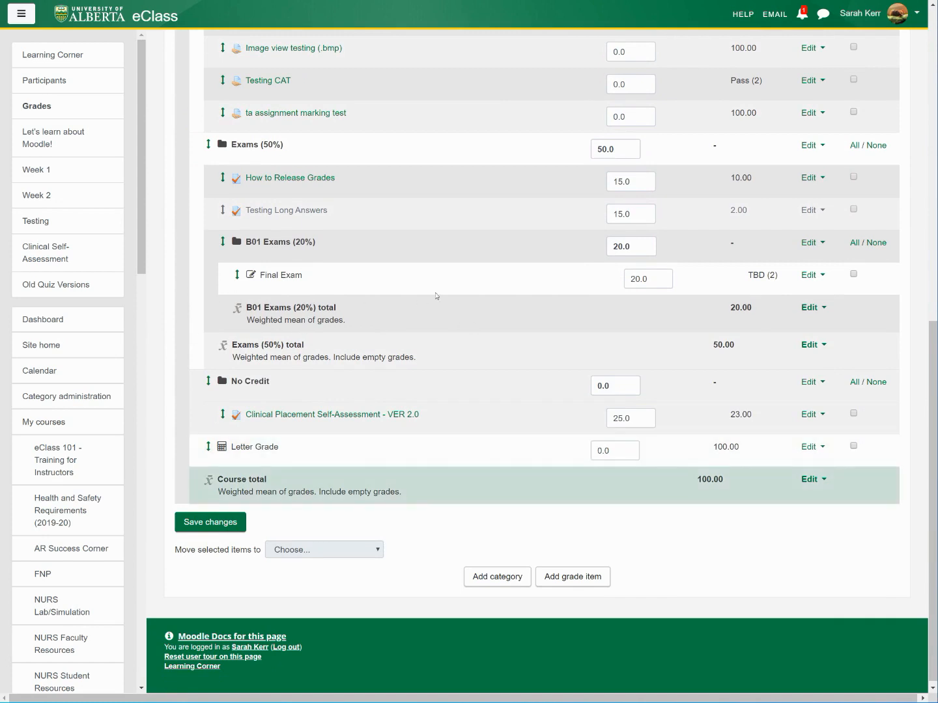
left_click(808, 447)
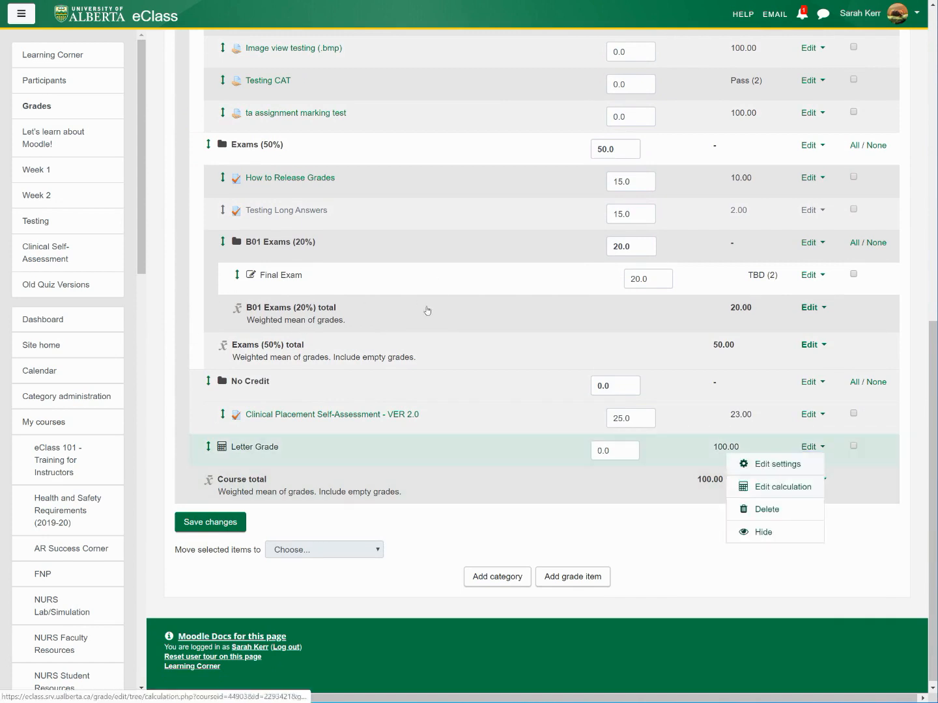
key("Down")
key("Return")
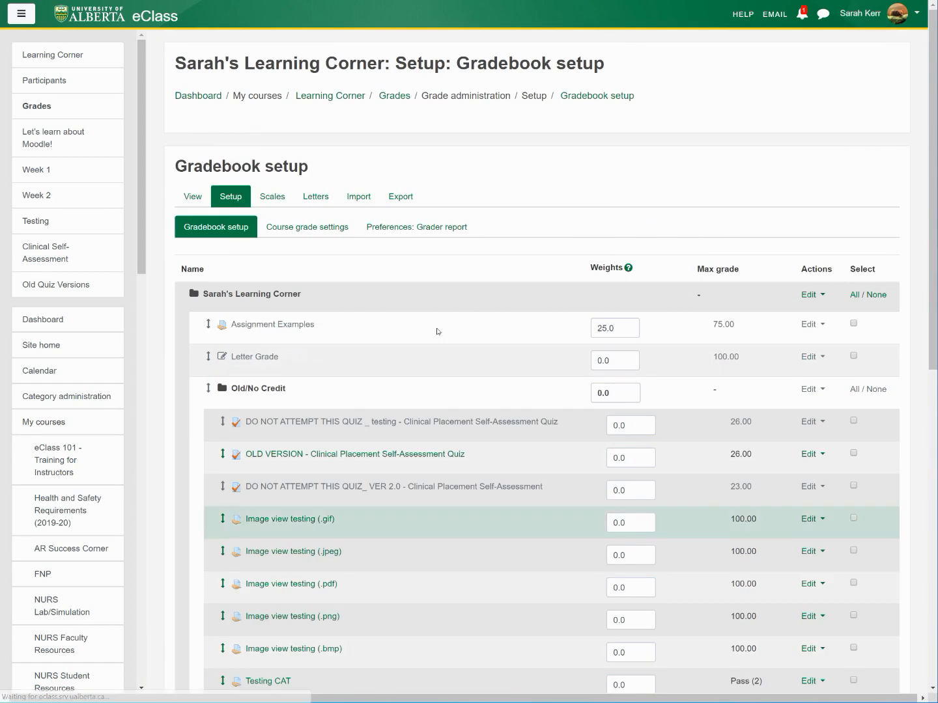
Hide the Course total of the gradebook.
scroll(436, 333, "down", 2)
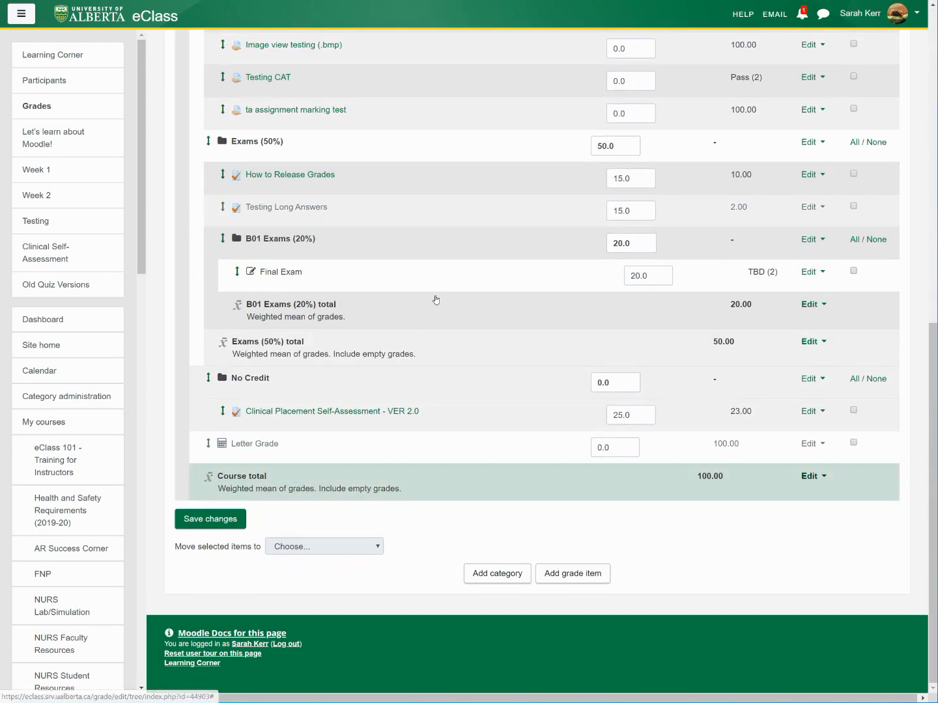
left_click(810, 477)
key("Down")
key("Down")
key("Return")
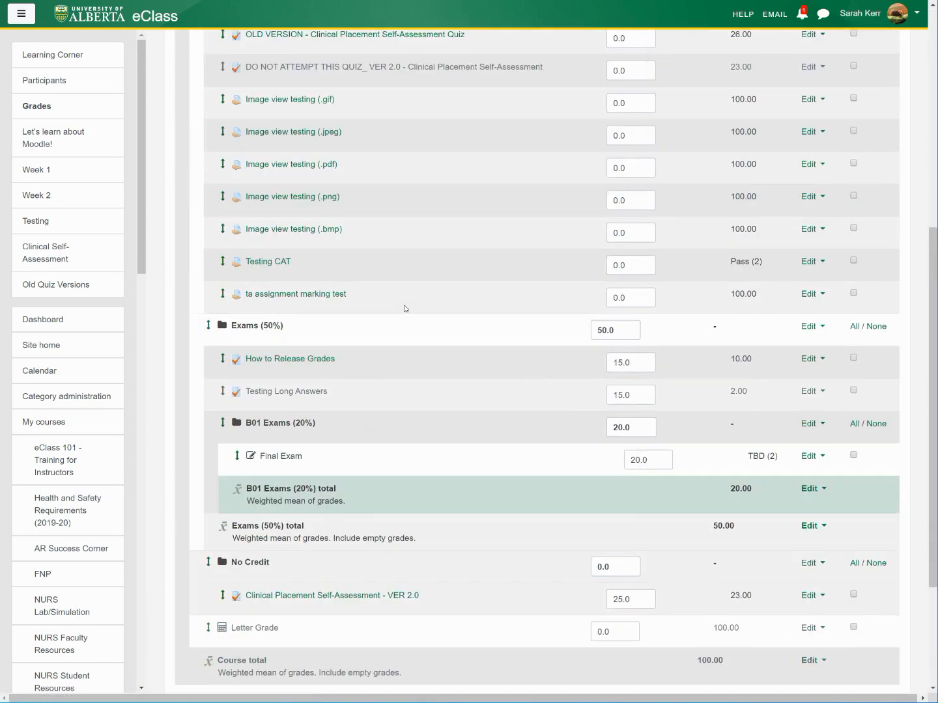